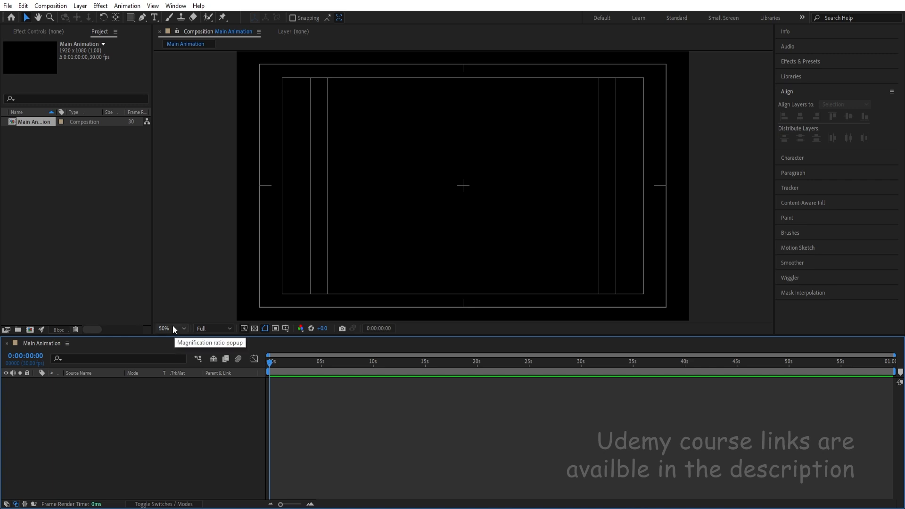
Set the font style to Montserrat Black and add a text layer reading MOTION to the composition.
click(155, 18)
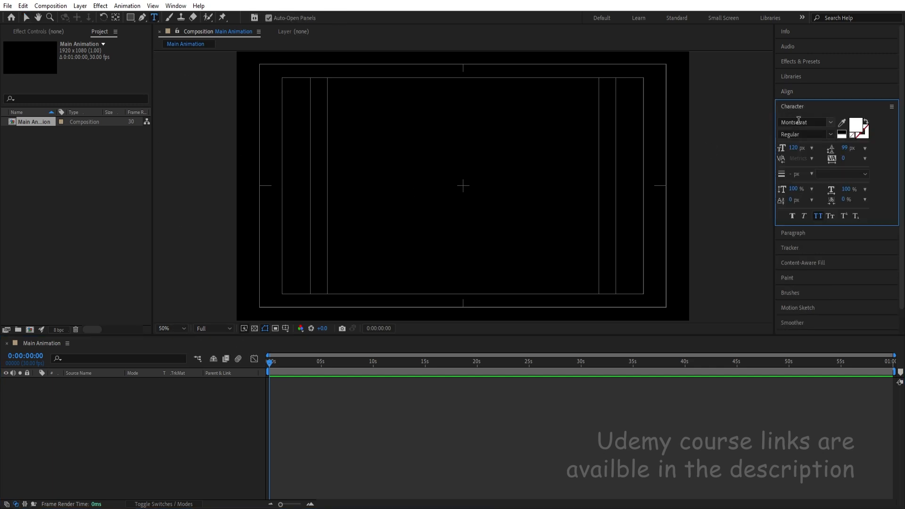
click(829, 136)
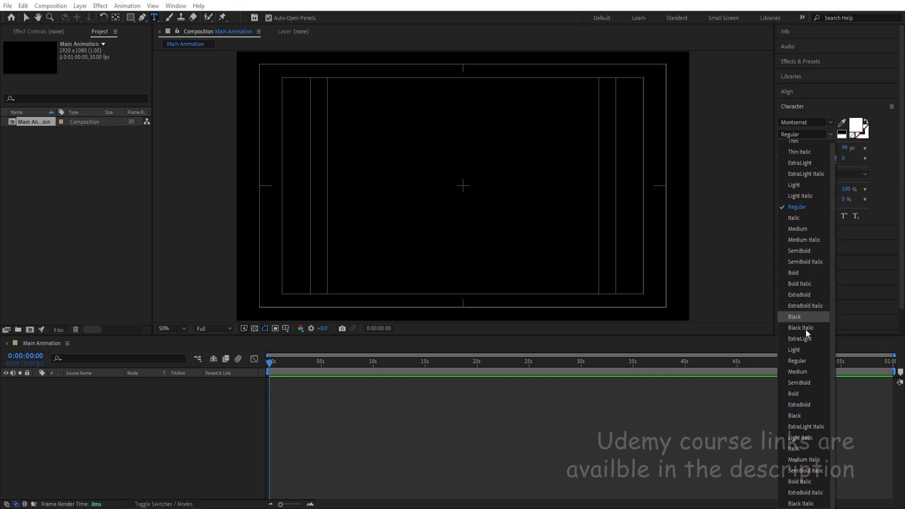
click(801, 415)
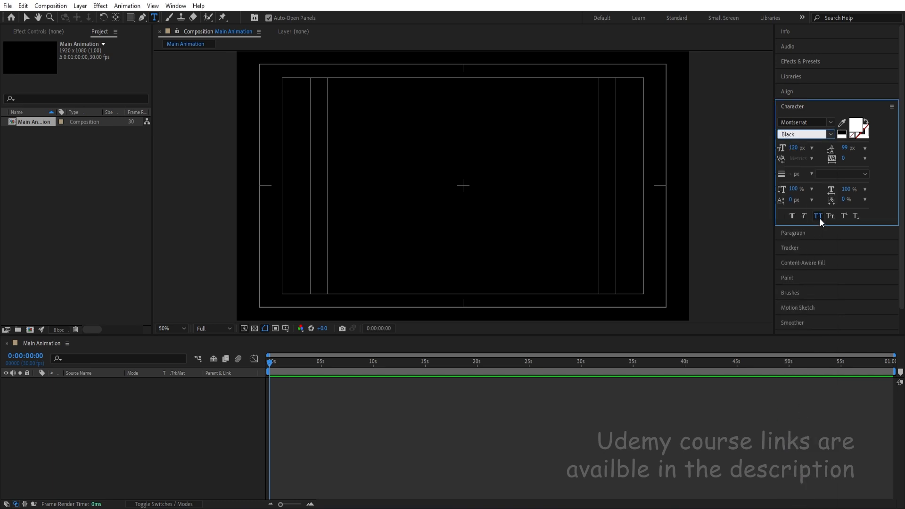
click(176, 431)
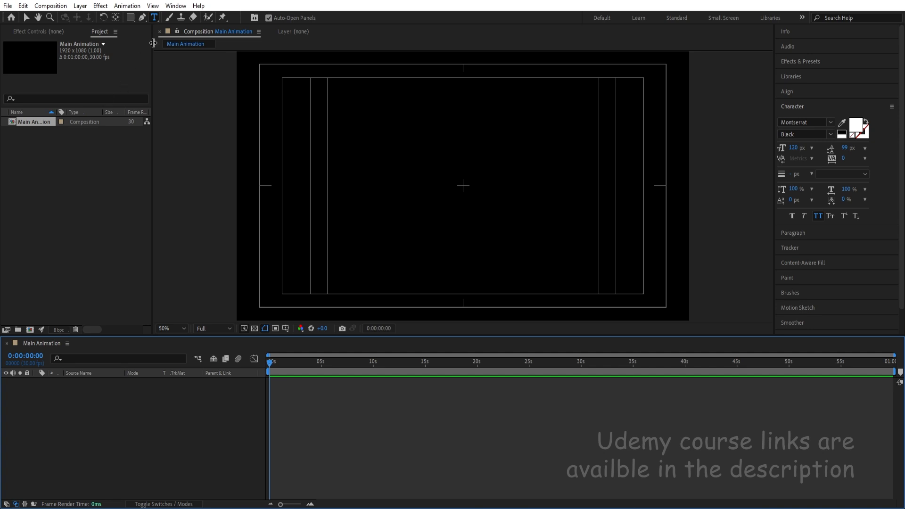
click(416, 201)
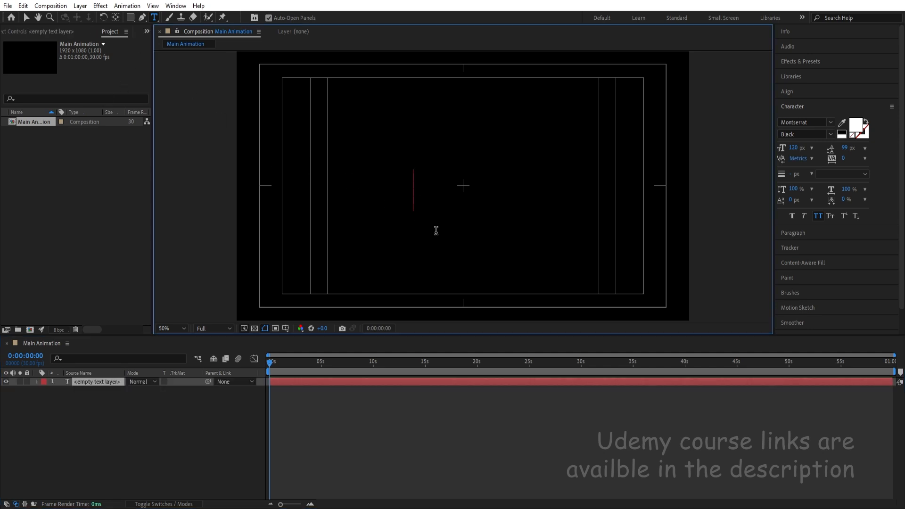
text(MOTION)
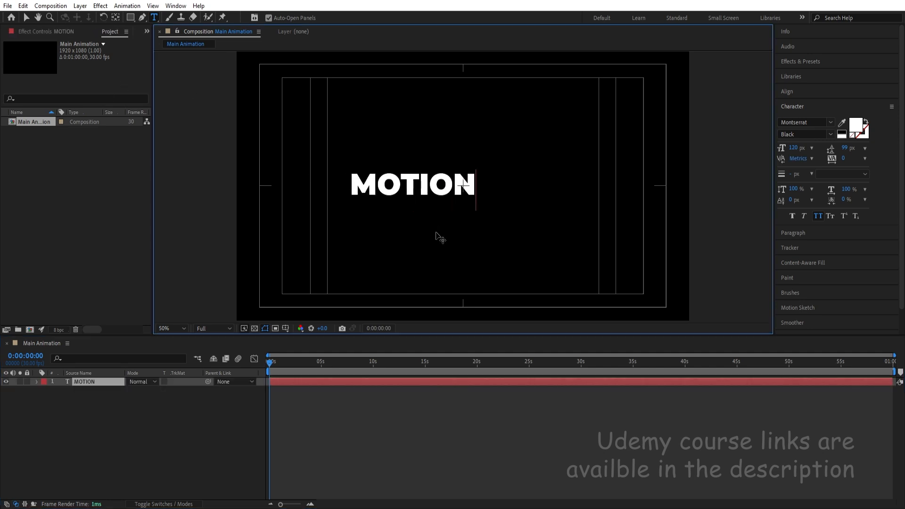
click(156, 420)
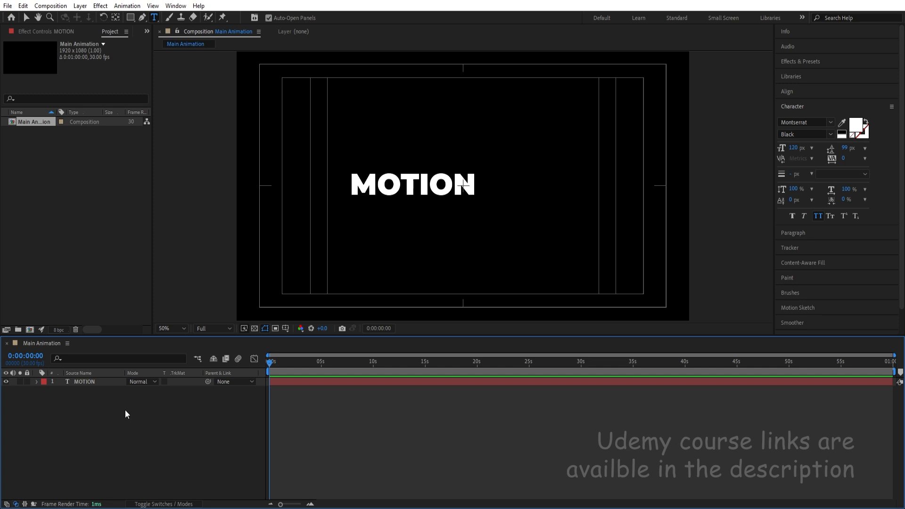
Center the MOTION layer's anchor point on its text and align the layer to the composition's horizontal and vertical center.
click(83, 383)
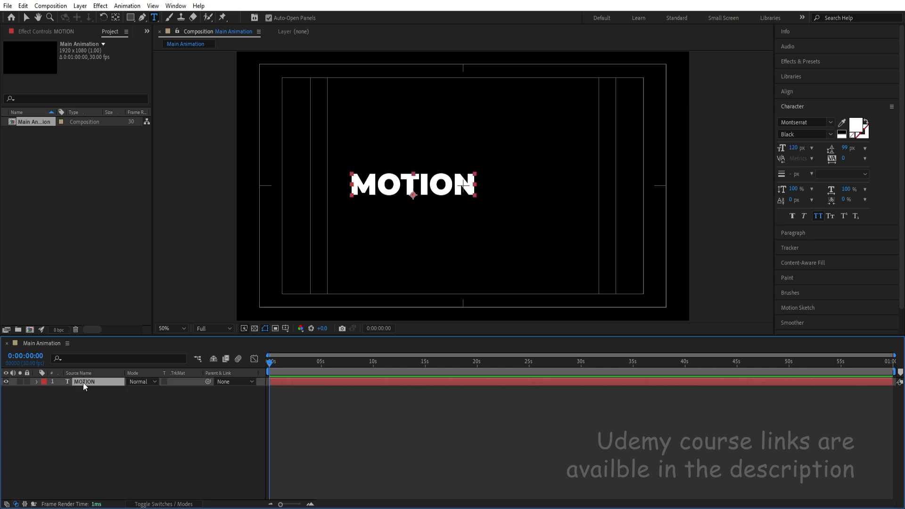
key(ctrl+alt+Home)
click(788, 91)
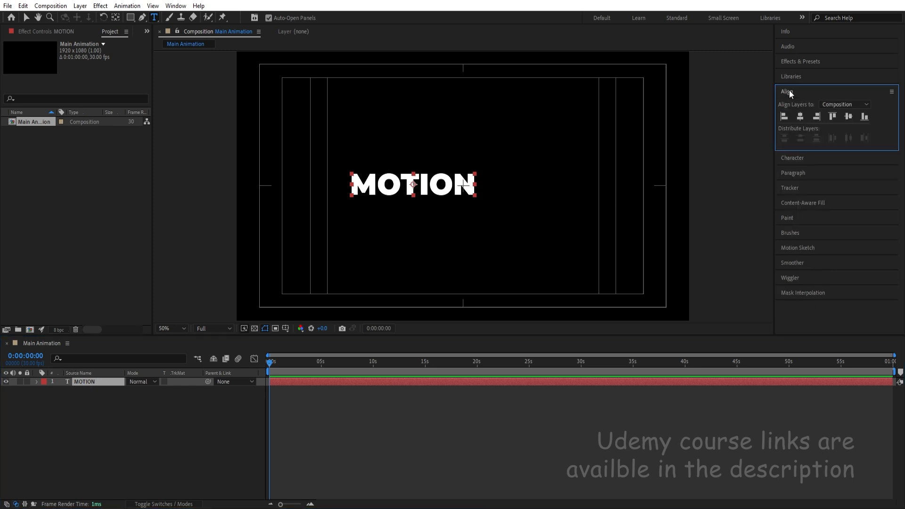
click(801, 119)
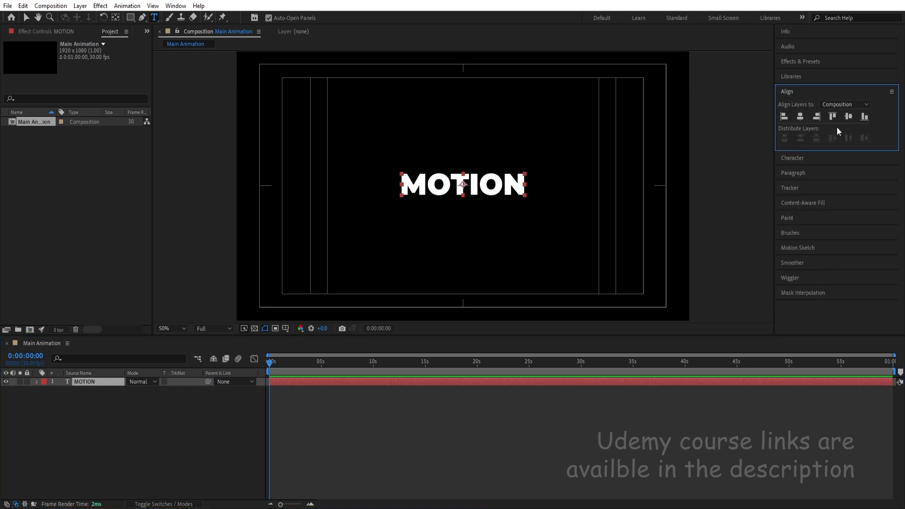
click(849, 117)
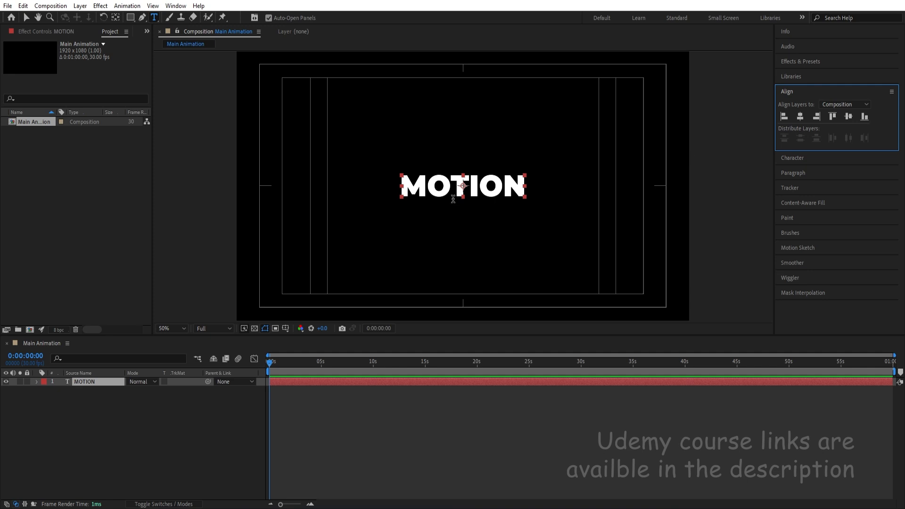
click(127, 406)
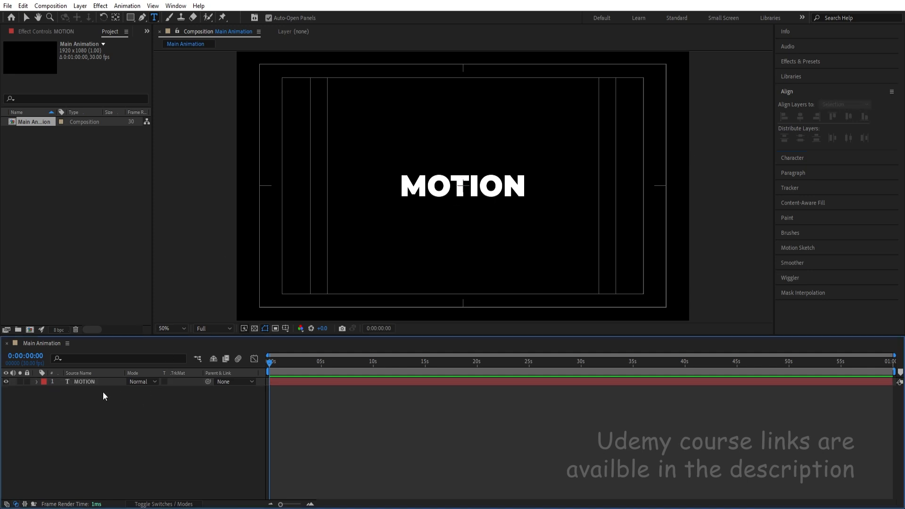
Duplicate the MOTION text layer and hide the original.
click(93, 384)
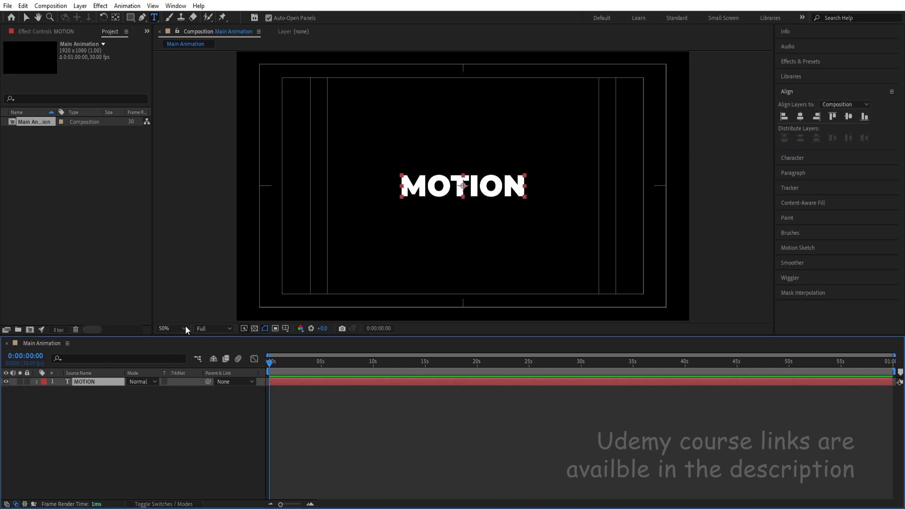
click(26, 17)
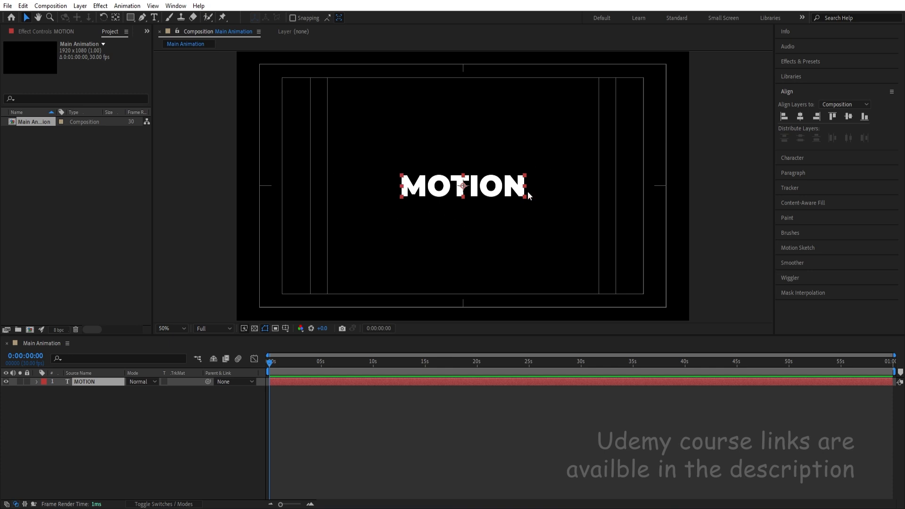
click(105, 465)
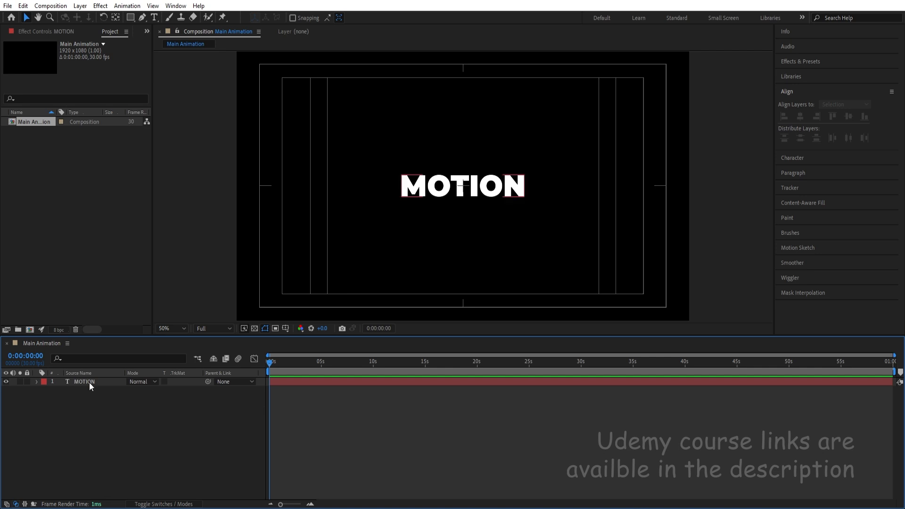
click(89, 383)
key(ctrl+d)
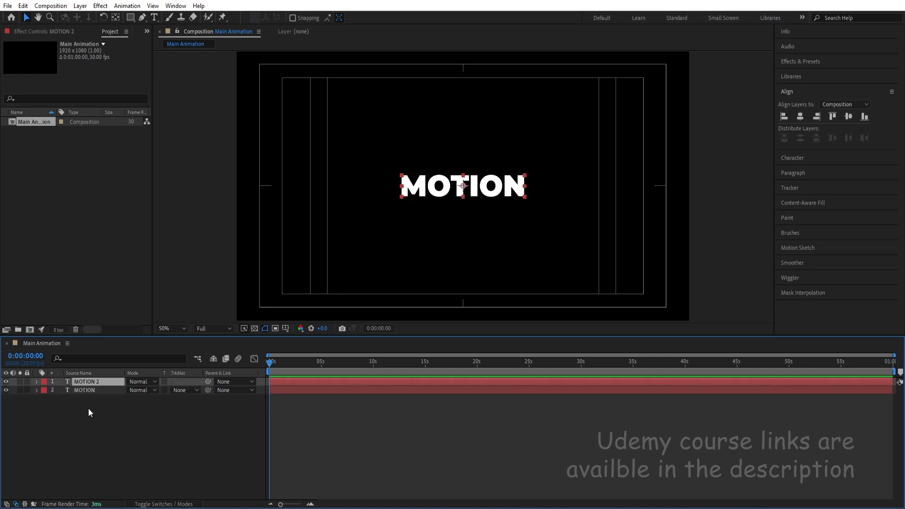
click(6, 390)
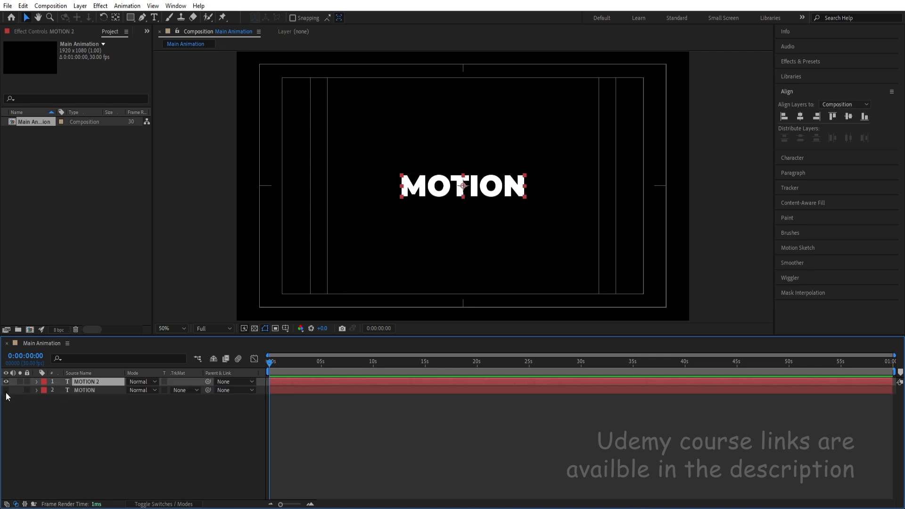
Replace the duplicated layer's text with DESIGN.
click(155, 17)
double_click(460, 191)
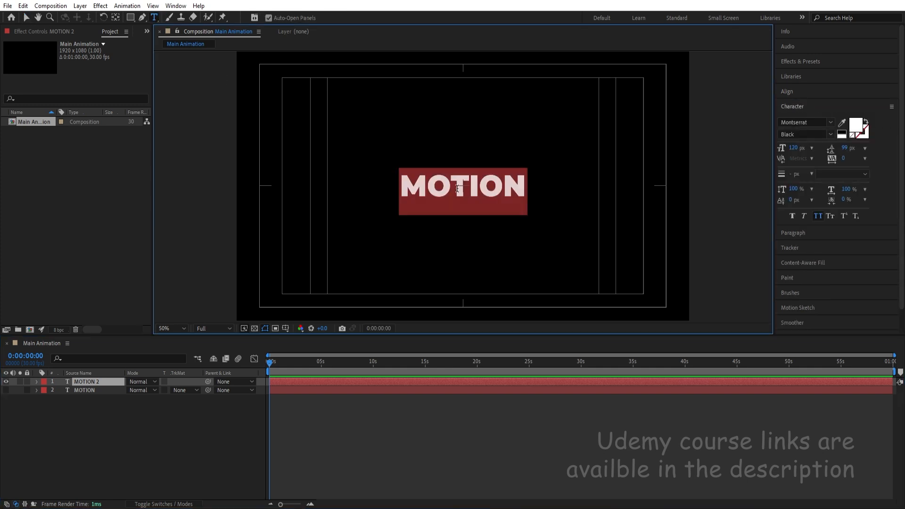
text(DESIGN)
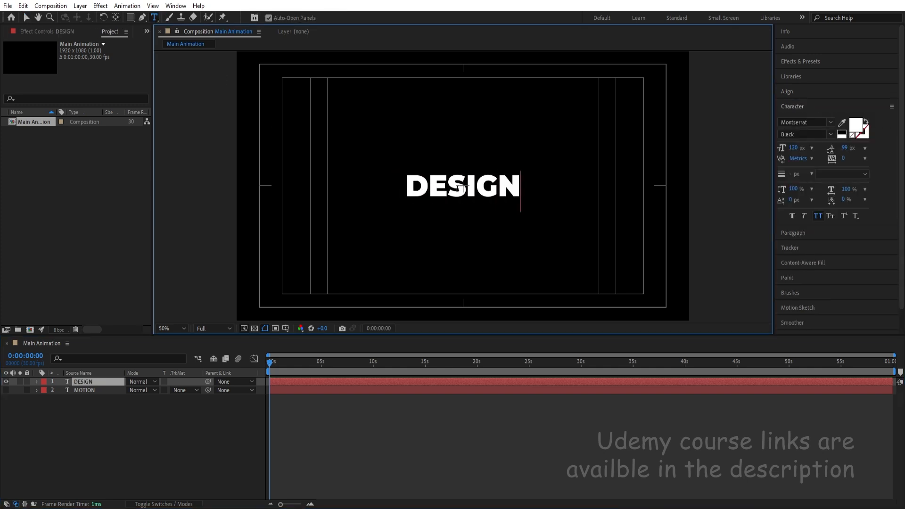
click(128, 423)
Draw a rectangular mask on the DESIGN layer that covers only the upper half of the word.
click(85, 383)
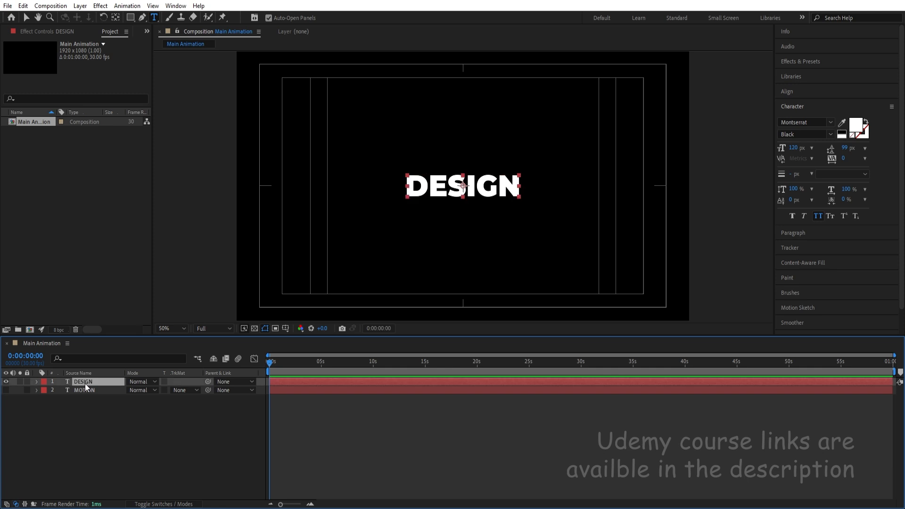
click(131, 18)
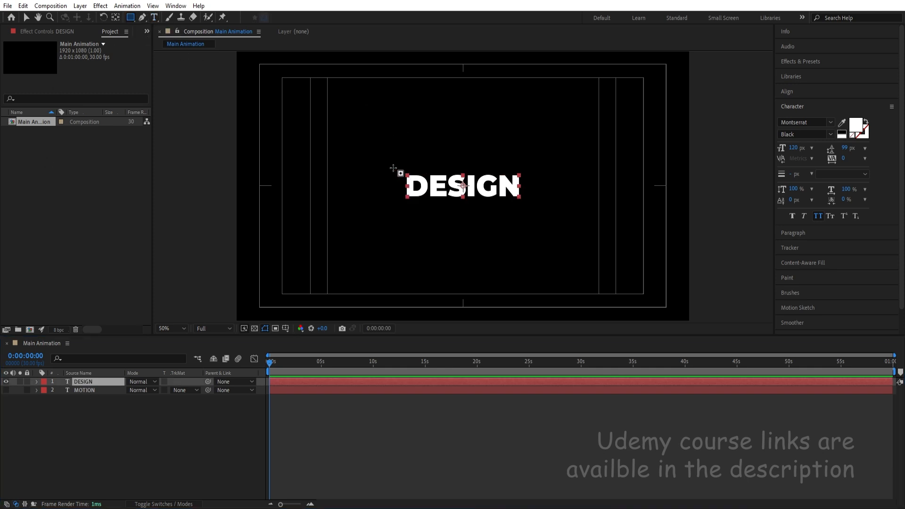
drag(386, 161, 542, 185)
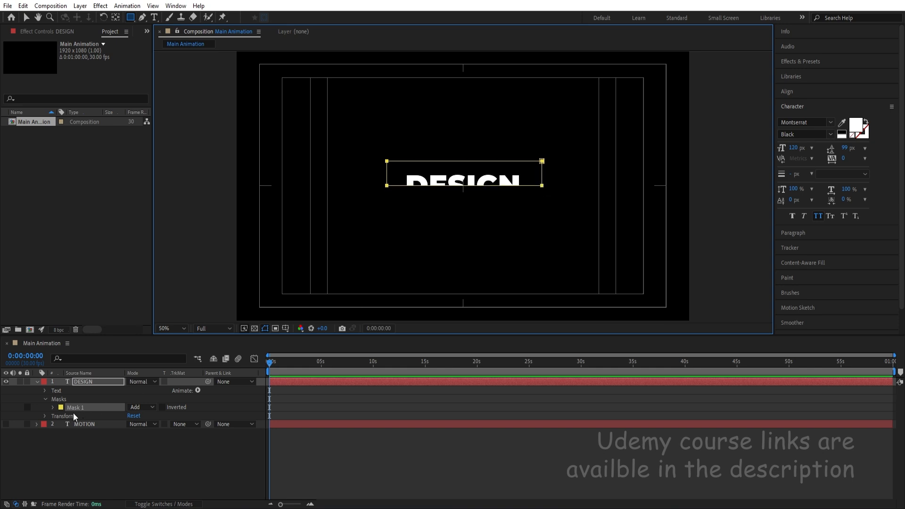
click(85, 443)
Duplicate the masked DESIGN layer and invert the copy's mask so it shows the lower half of the word.
click(87, 383)
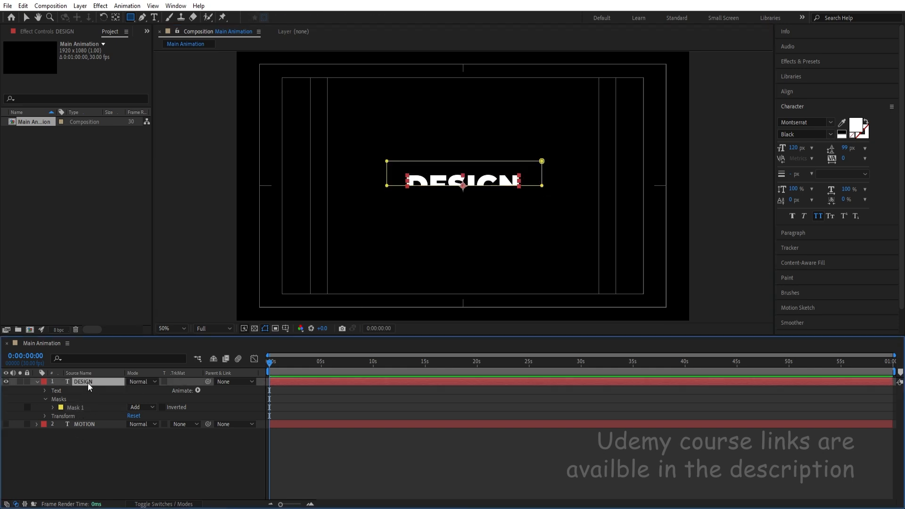
key(ctrl+d)
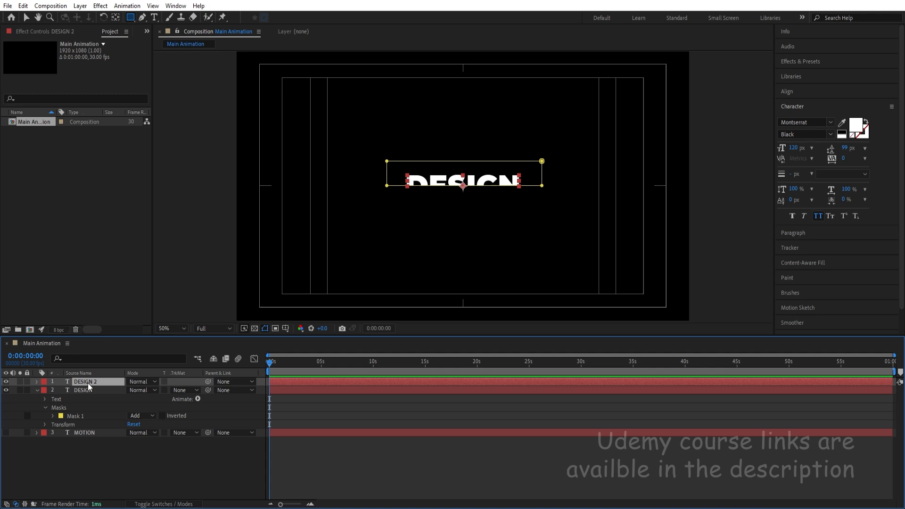
key(m)
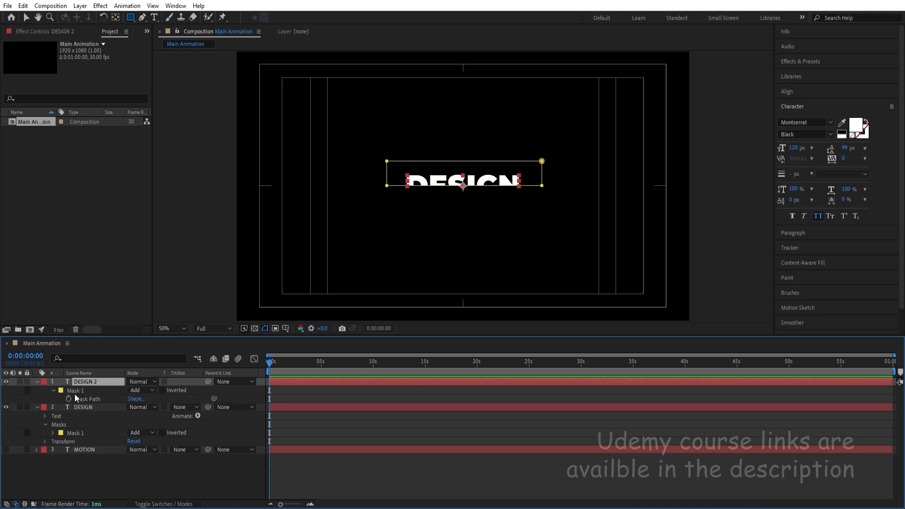
click(162, 390)
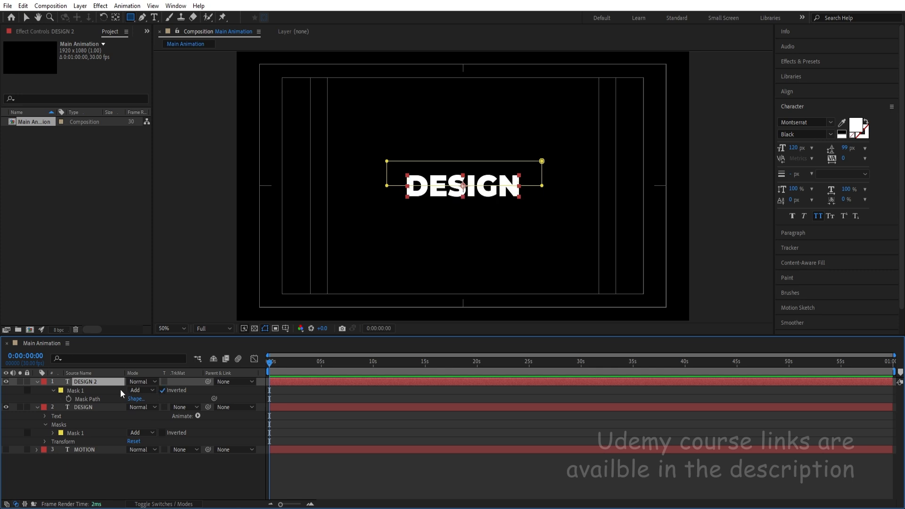
key(v)
drag(468, 194, 468, 221)
click(98, 405)
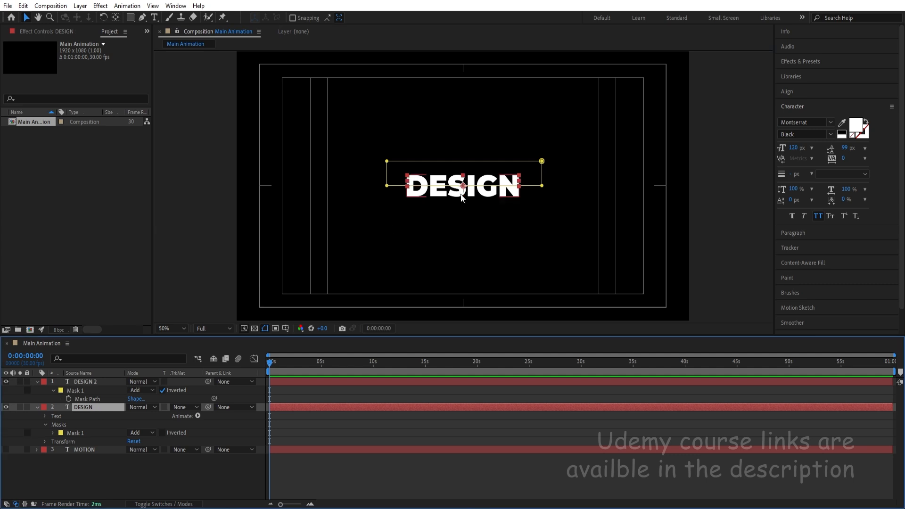
drag(470, 160, 472, 142)
key(ctrl+z)
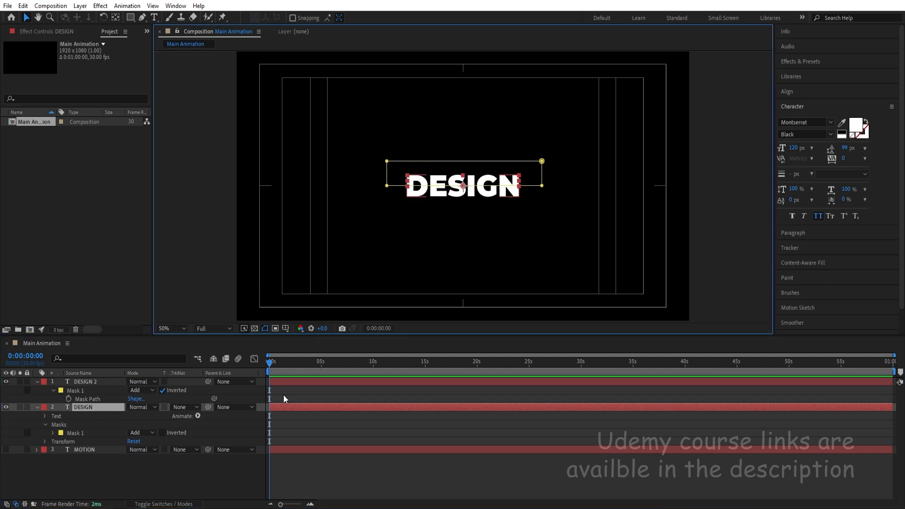
Show the MOTION layer and separate the DESIGN halves around it, with the upper half's Y position at 478 and the lower half's at 600.
click(284, 396)
key(p)
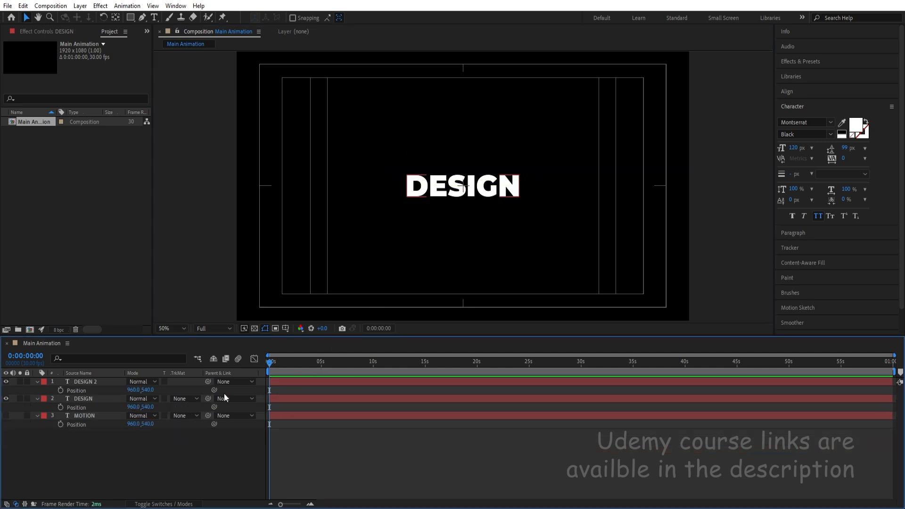
click(7, 415)
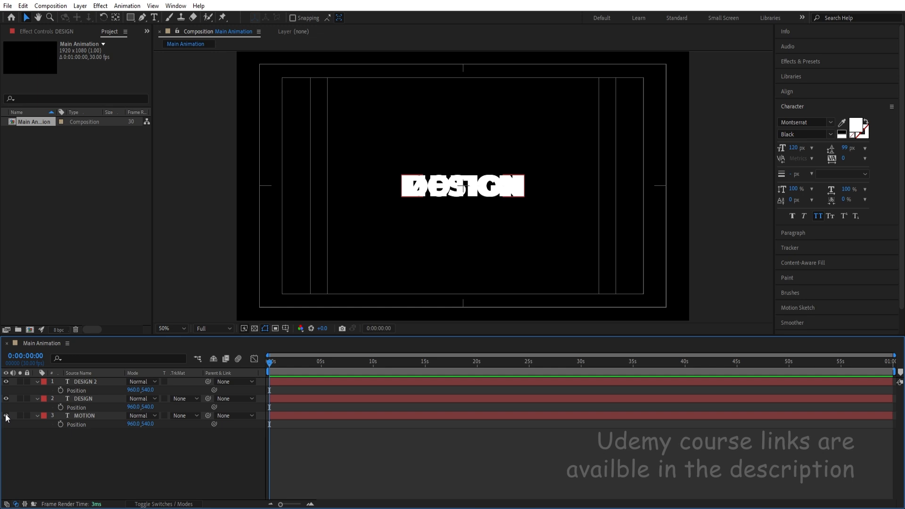
click(82, 414)
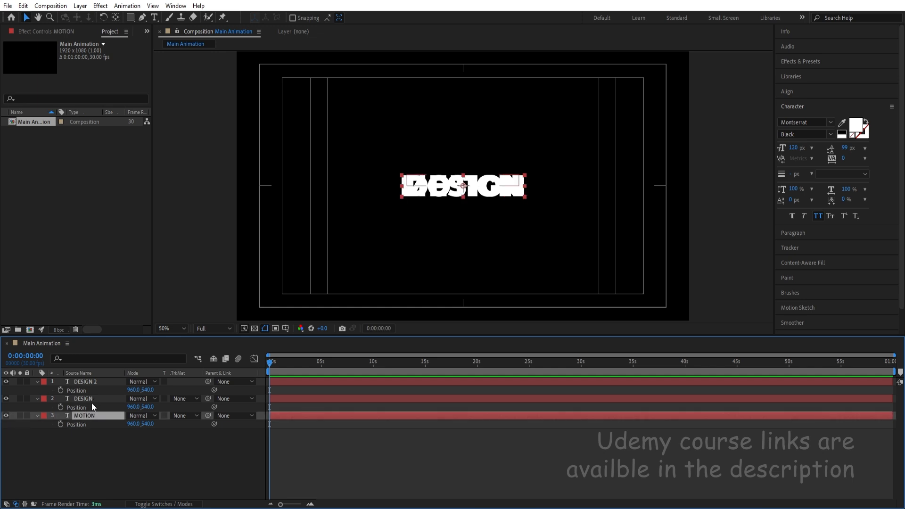
click(92, 398)
drag(147, 407, 171, 398)
click(84, 381)
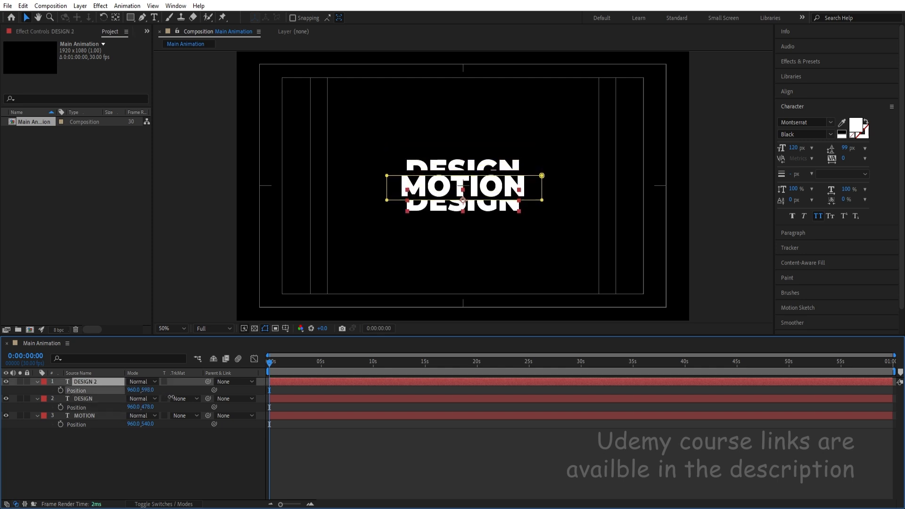
click(136, 442)
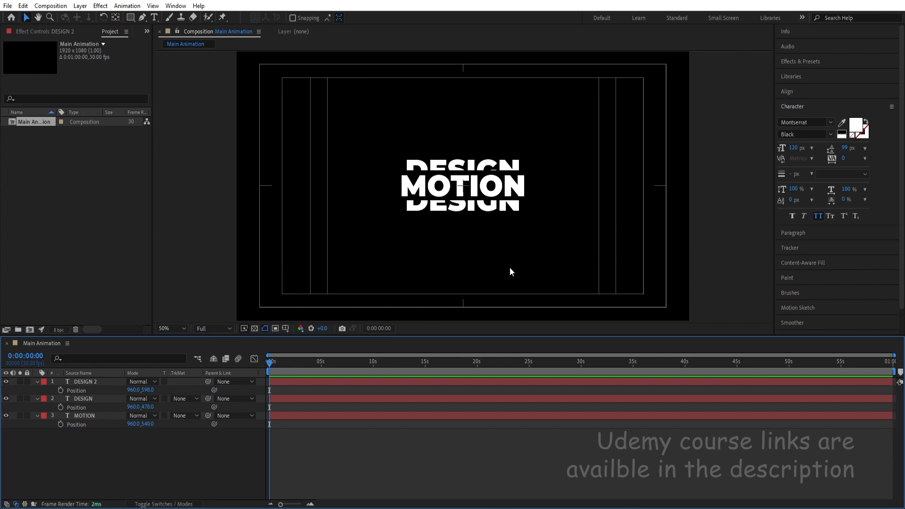
drag(439, 207, 439, 207)
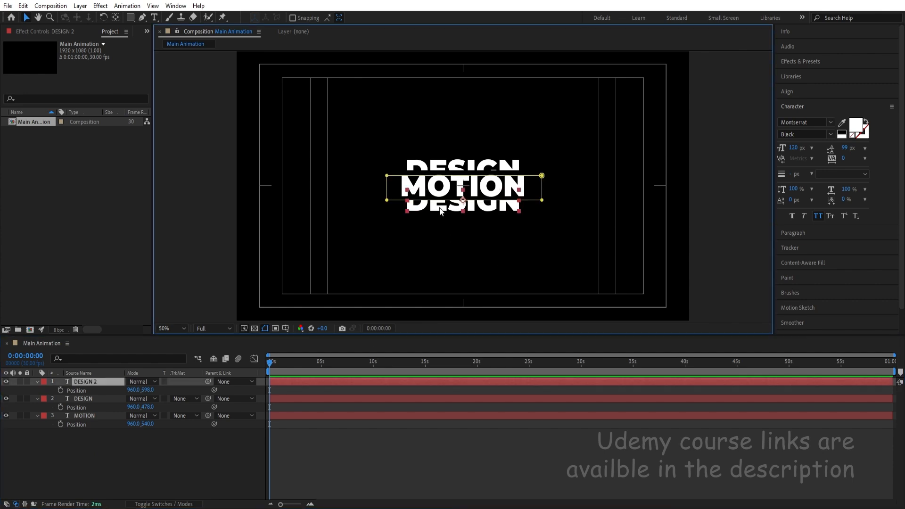
Scale both DESIGN half layers up to 138%.
click(99, 399)
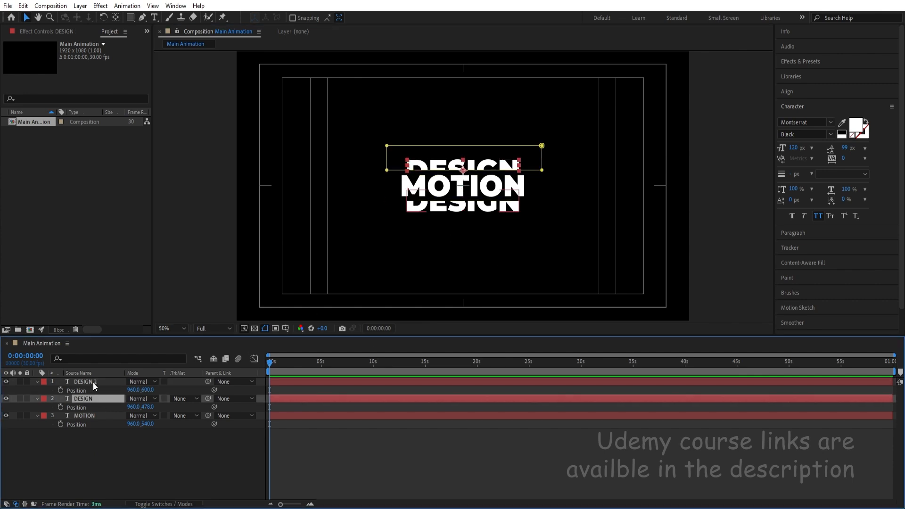
ctrl+click(91, 380)
key(s)
drag(135, 390, 157, 389)
click(129, 451)
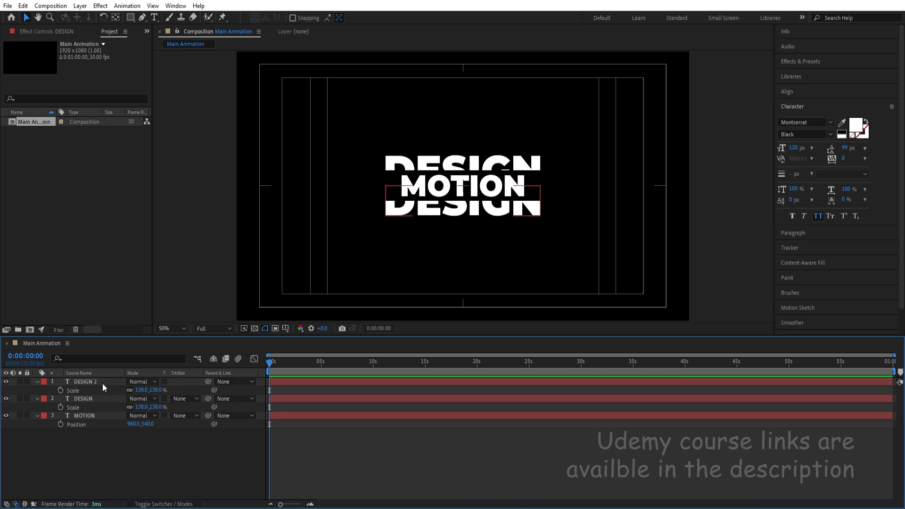
Collapse the expanded Scale and Position properties of the three text layers.
click(83, 397)
key(Return)
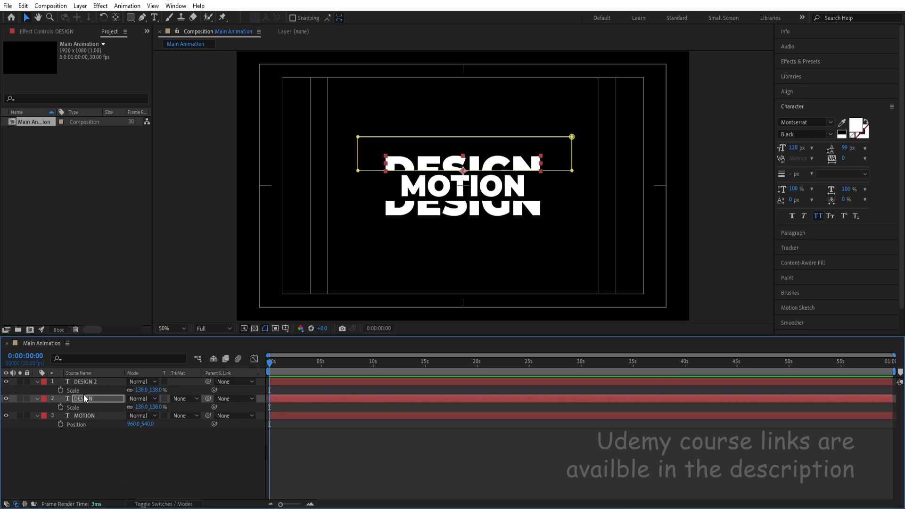
click(86, 381)
key(Return)
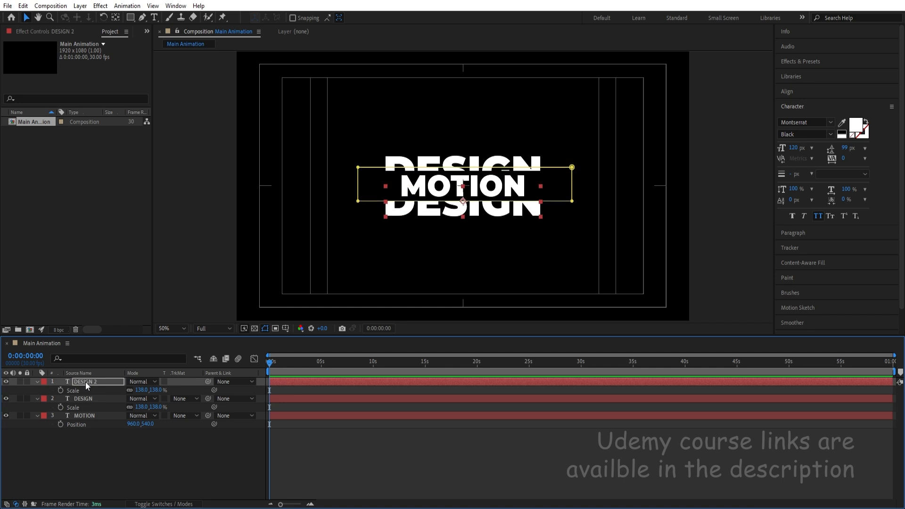
click(151, 456)
key(ctrl+grave)
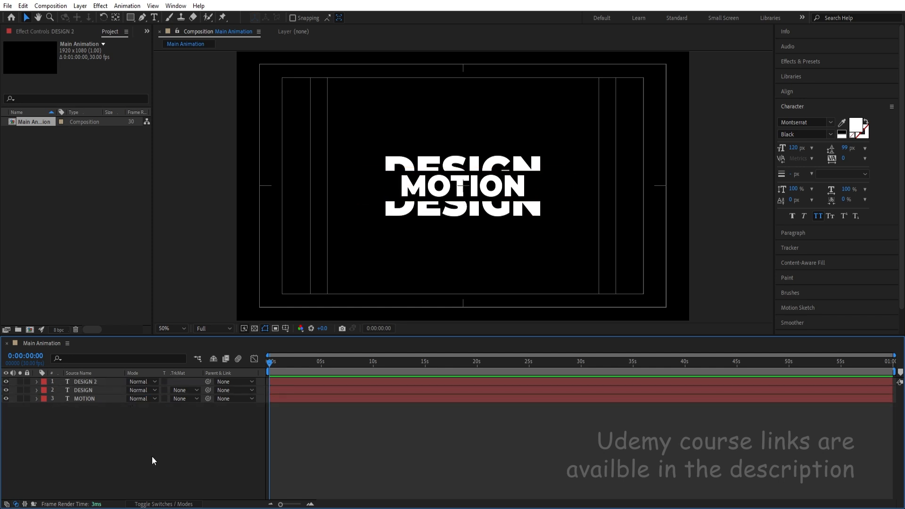
Duplicate the MOTION layer and place the copy at the top of the layer stack.
click(89, 396)
key(Return)
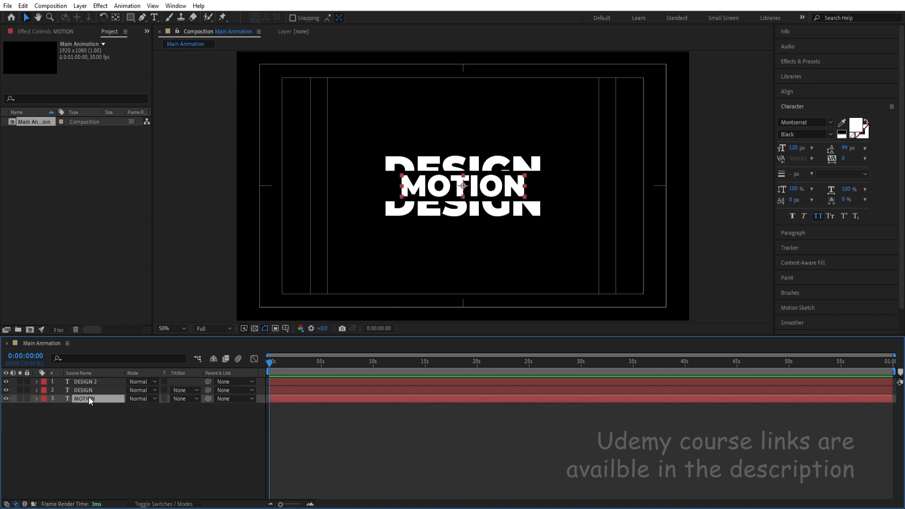
key(ctrl+d)
drag(88, 397, 91, 380)
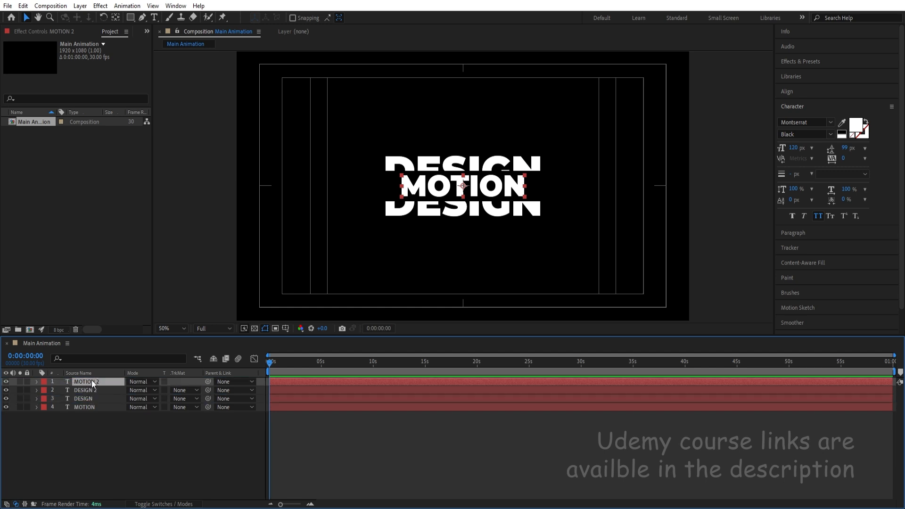
Solo the duplicated MOTION layer and extend its text to read MOTION DESIGN.
click(20, 380)
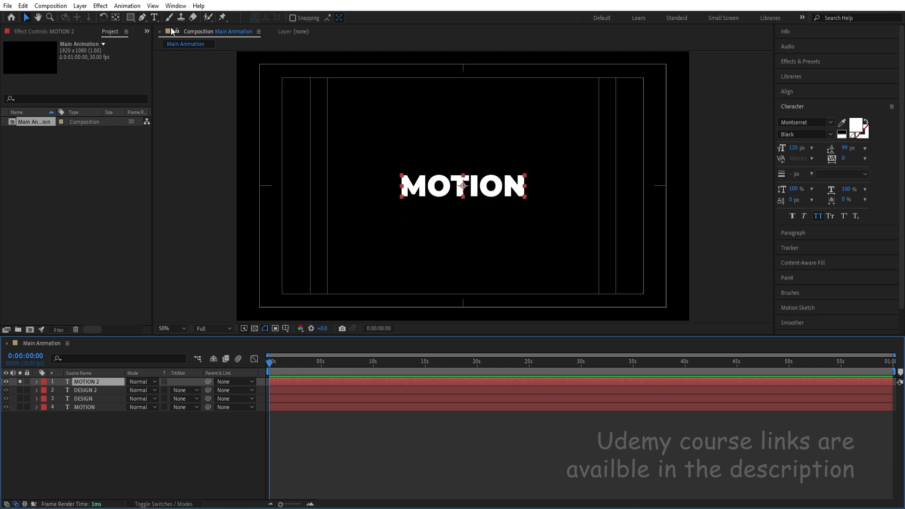
click(154, 18)
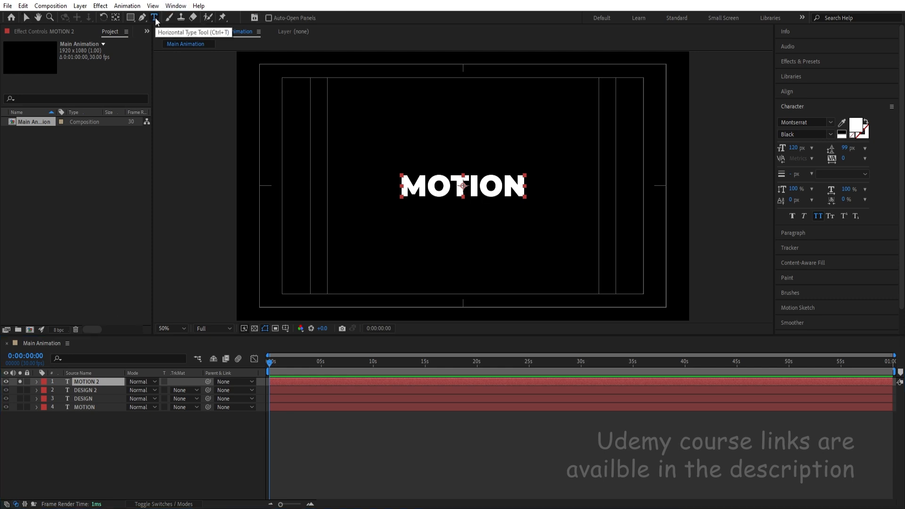
click(522, 186)
text(DESIGN)
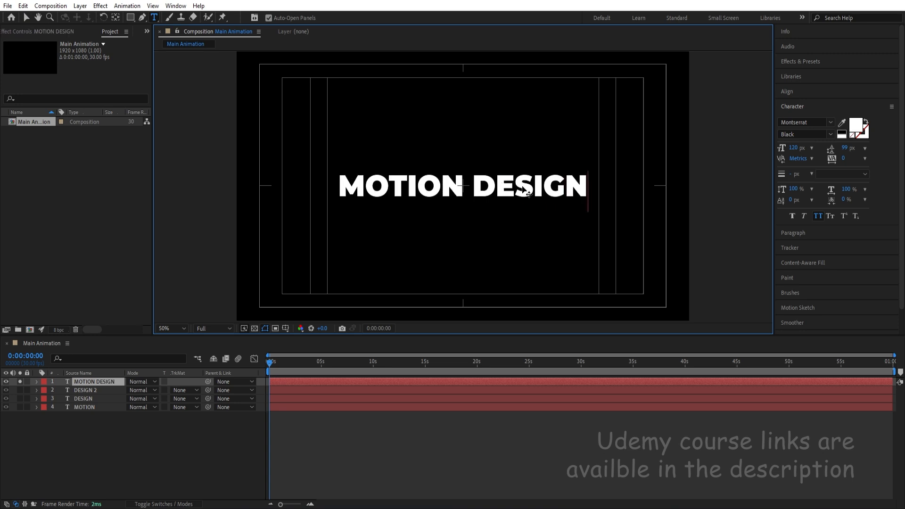
Set the MOTION DESIGN text's font style to ExtraLight after trying Thin, and turn off the layer's solo.
key(ctrl+a)
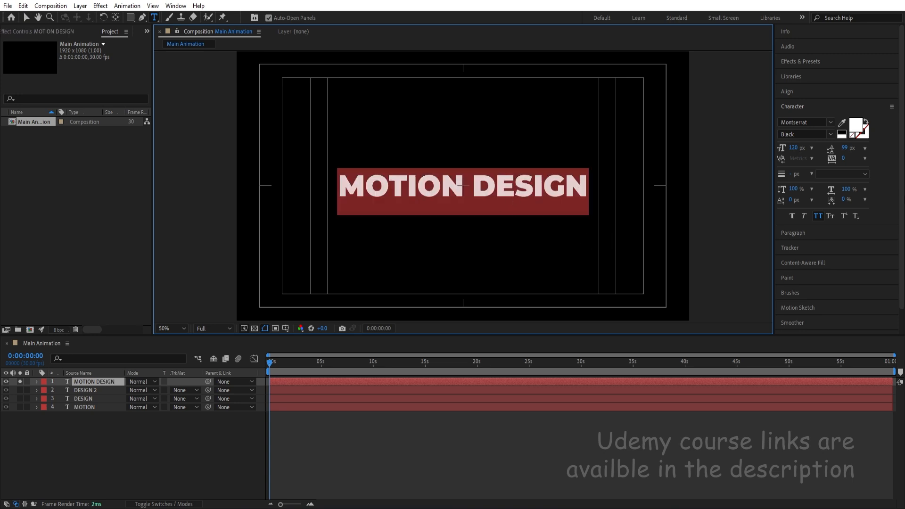
click(827, 135)
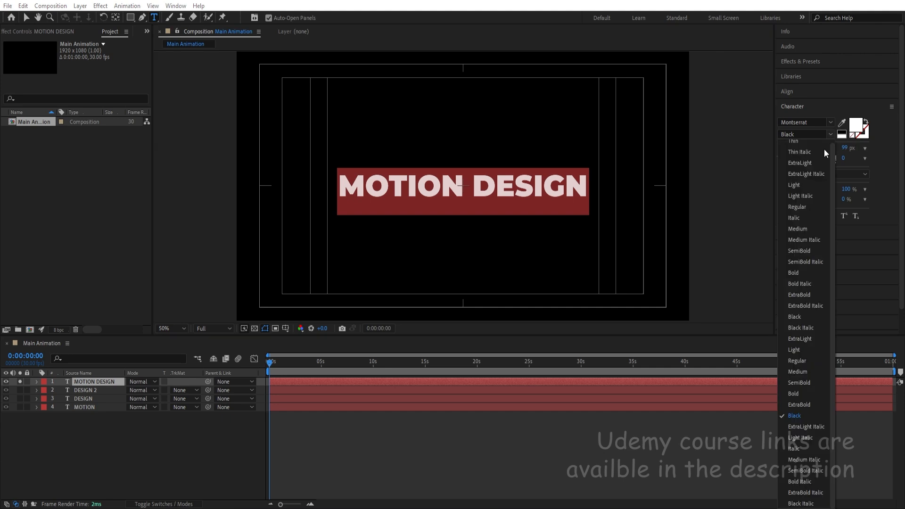
click(799, 144)
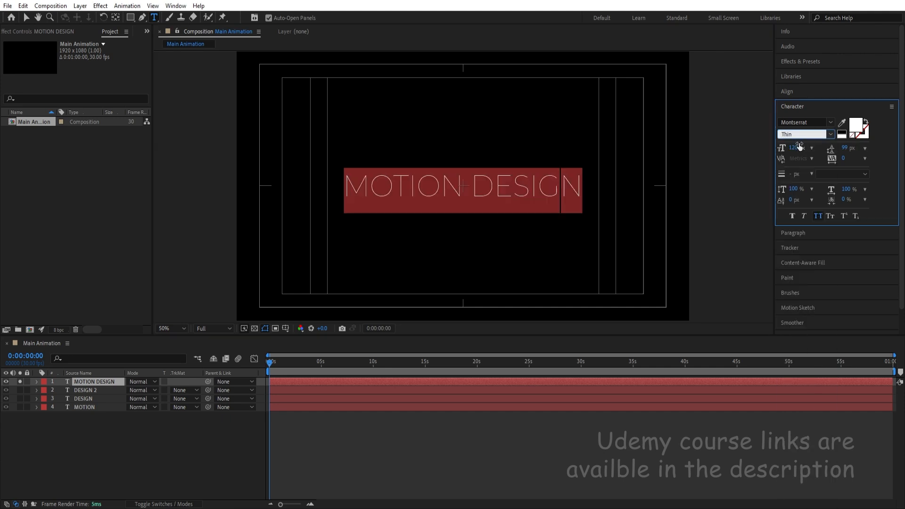
click(829, 135)
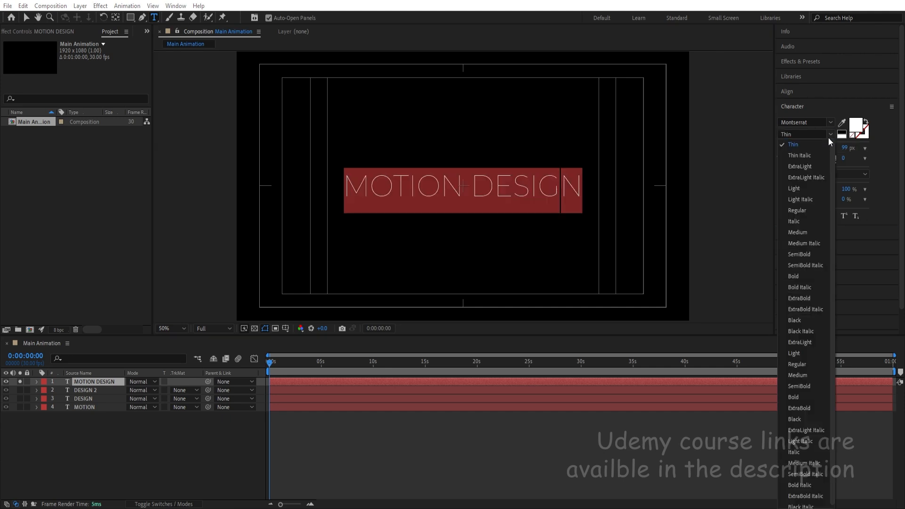
click(799, 168)
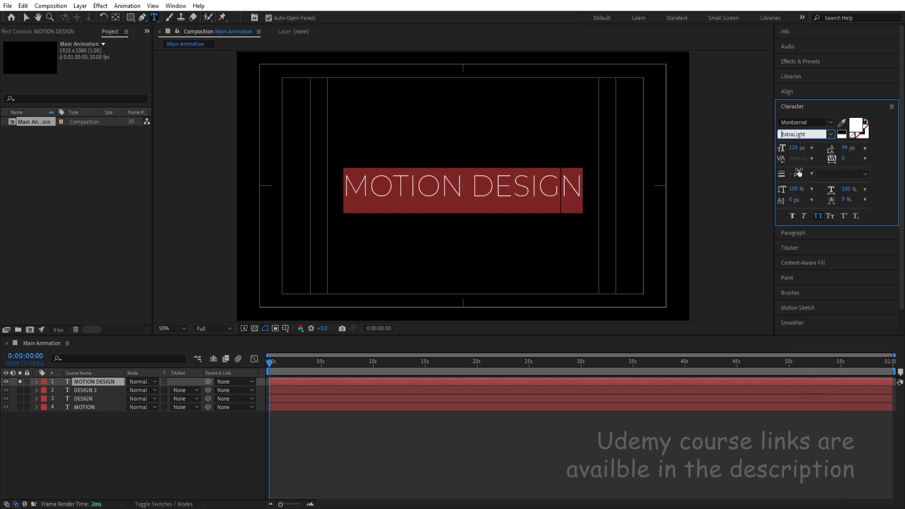
click(20, 381)
click(91, 440)
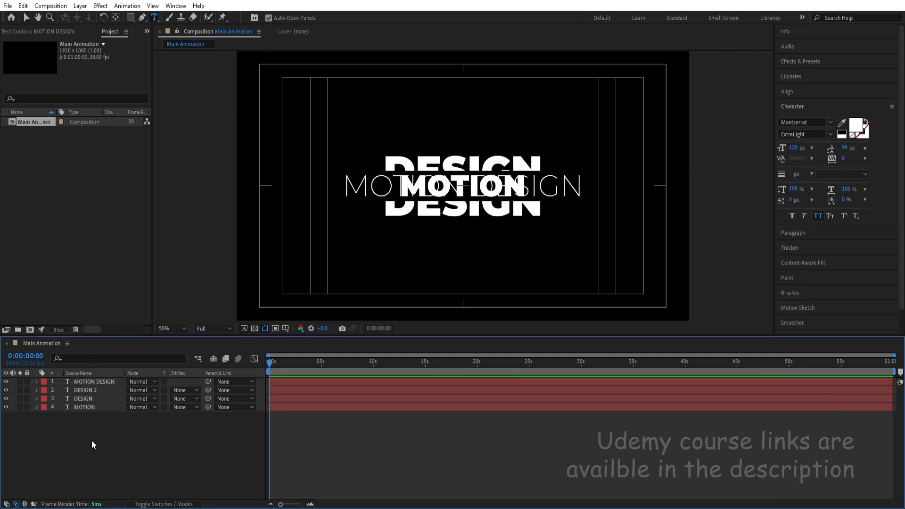
Scale the MOTION DESIGN layer down to 66% to match the width of the DESIGN halves.
click(85, 381)
key(s)
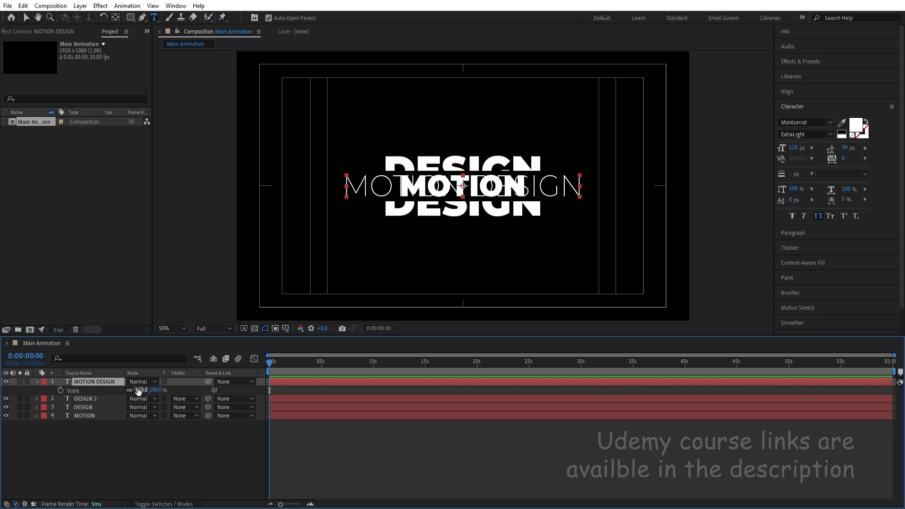
drag(138, 390, 120, 384)
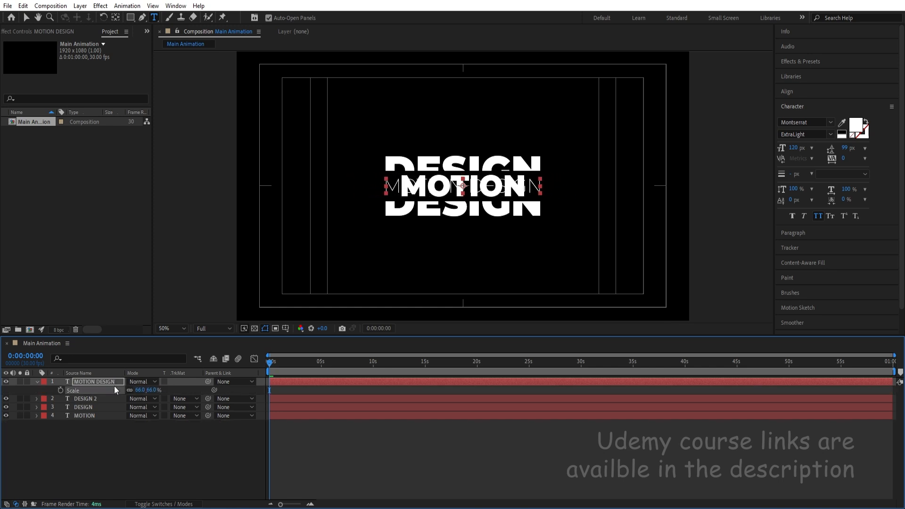
click(66, 450)
Change the MOTION DESIGN text's font style to Light and collapse the layer's Scale property.
scroll(405, 150, up, 3)
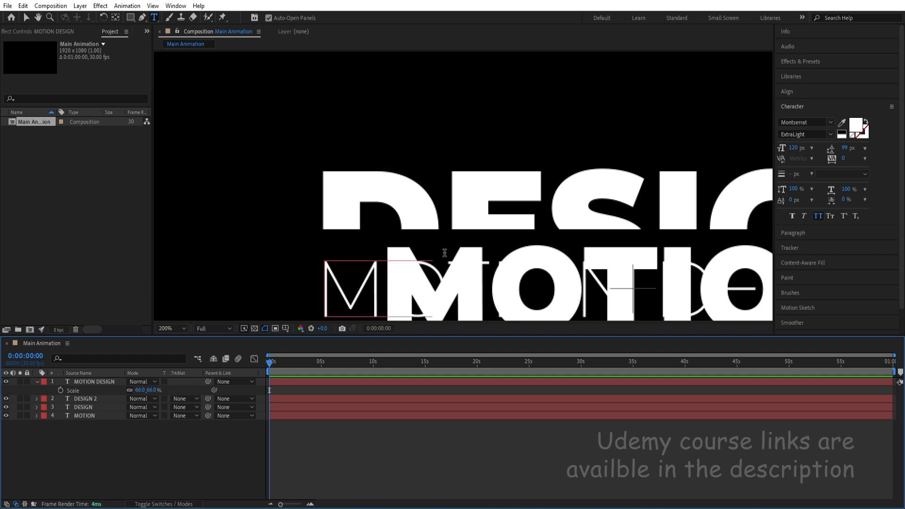
scroll(445, 253, down, 2)
key(v)
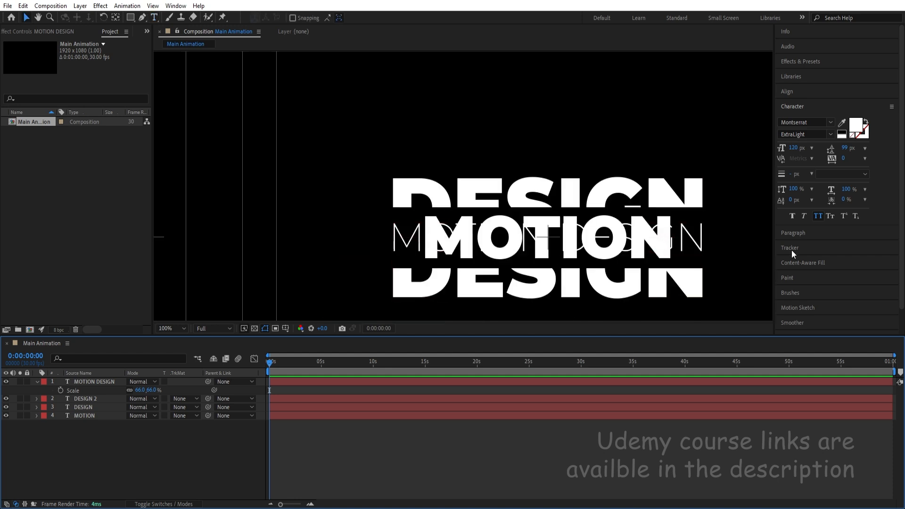
click(697, 248)
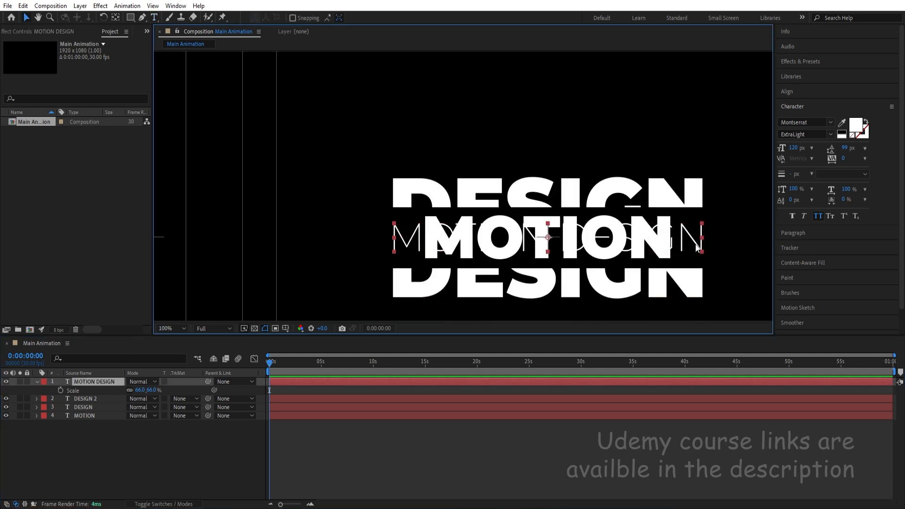
click(831, 134)
click(802, 185)
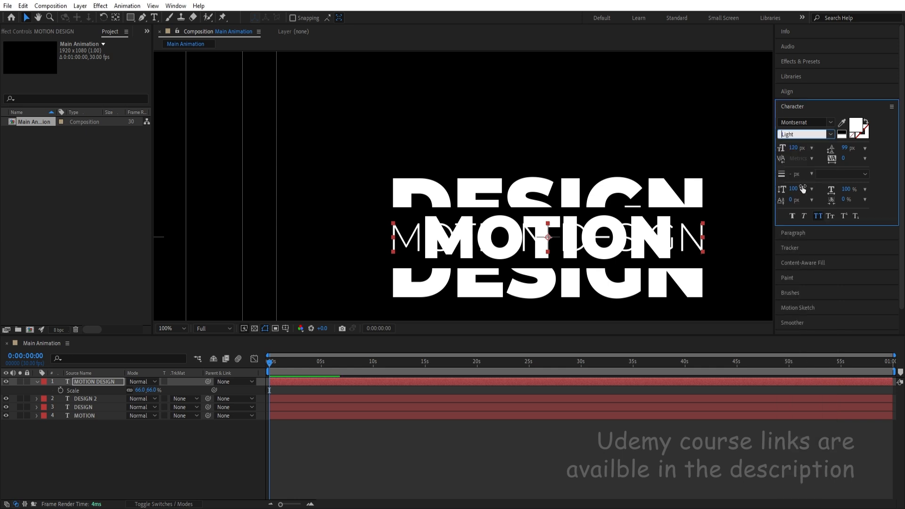
click(27, 439)
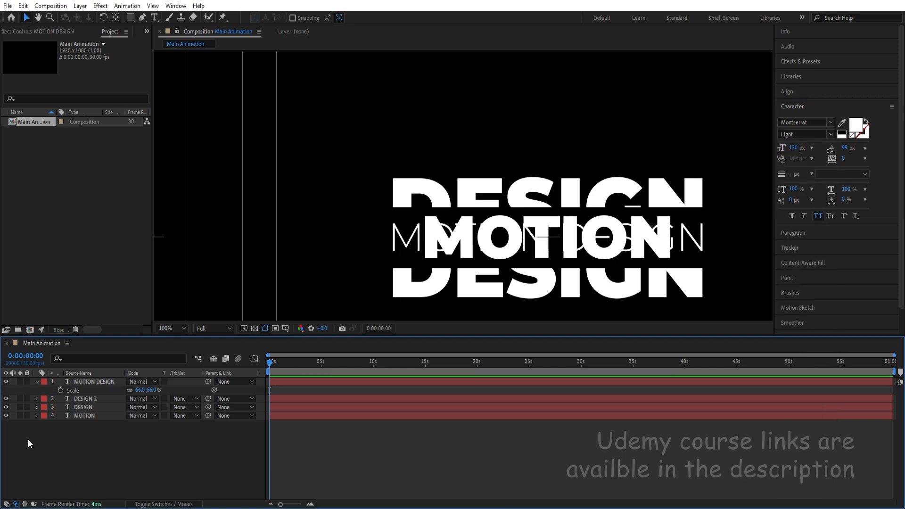
key(s)
click(88, 408)
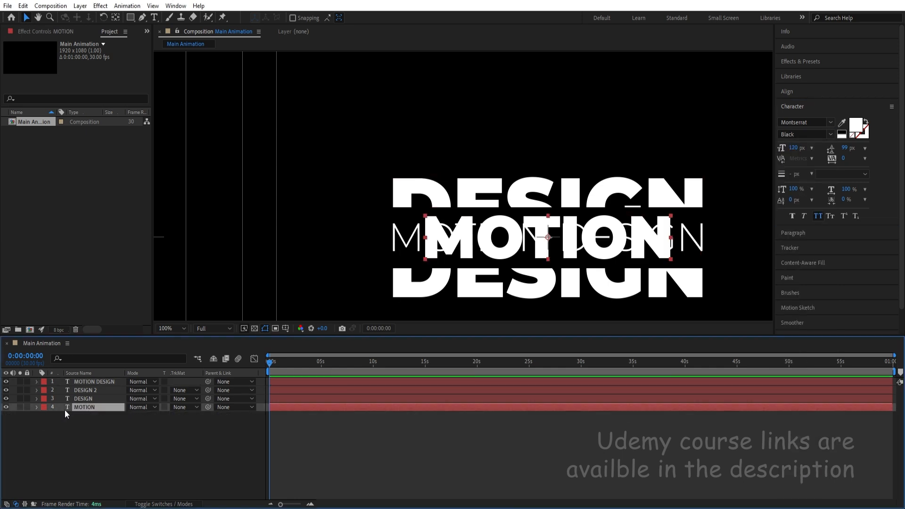
click(86, 397)
click(86, 390)
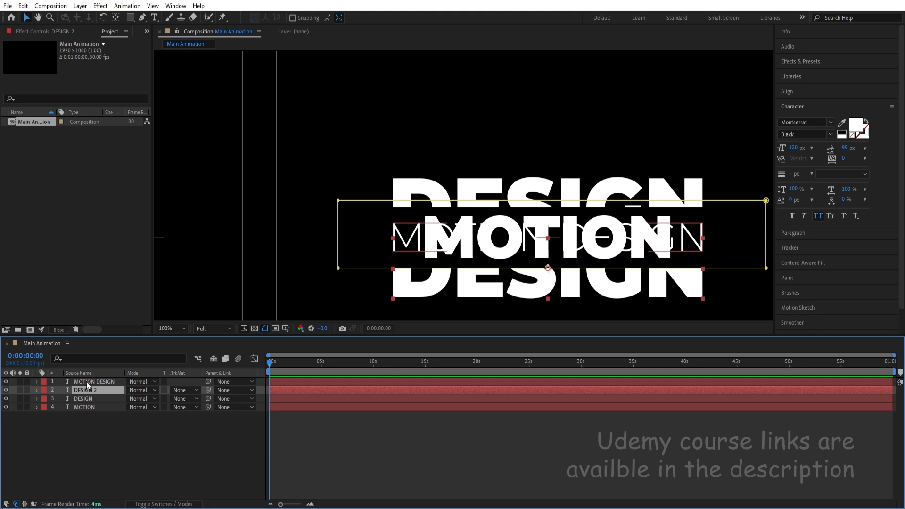
click(86, 380)
Pre-compose the DESIGN and DESIGN 2 layers into a new composition named Design.
click(83, 398)
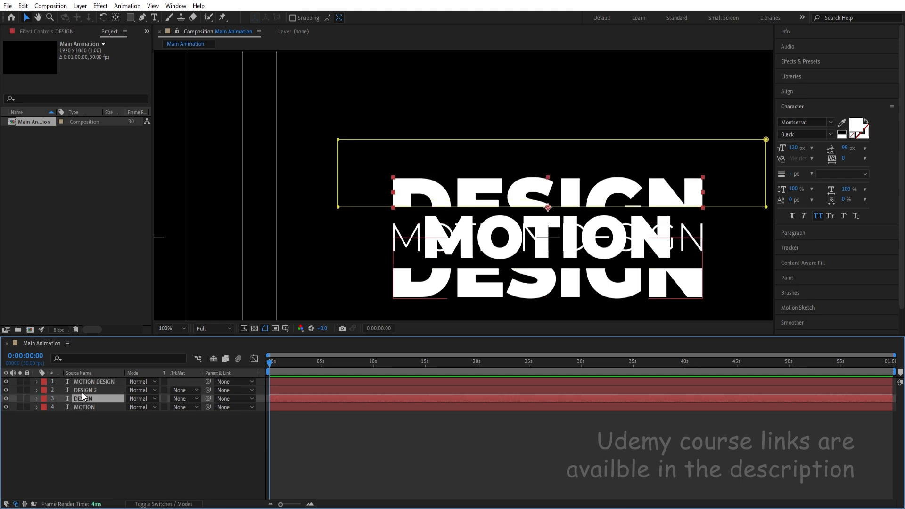
shift+click(82, 391)
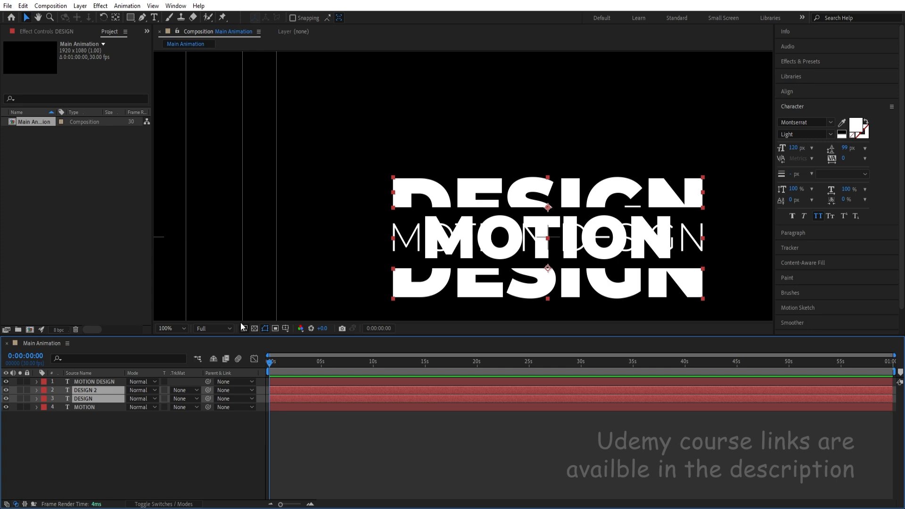
key(ctrl+shift+c)
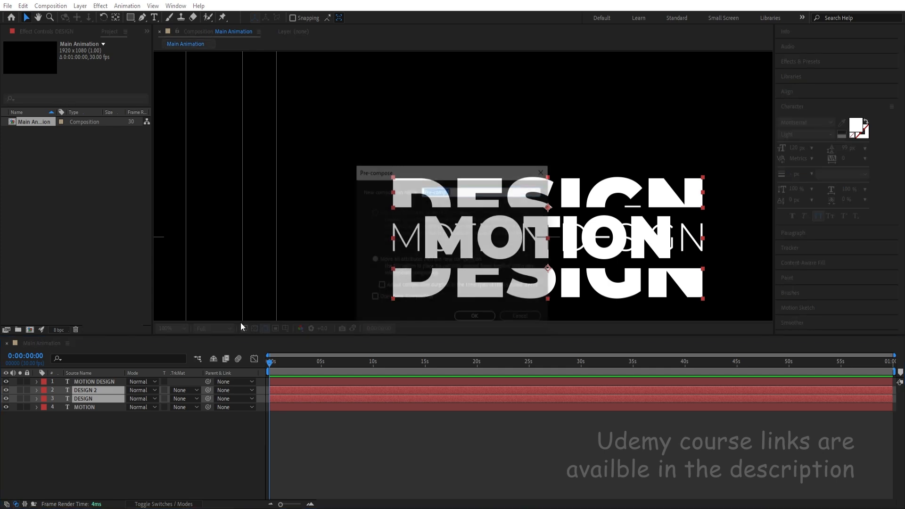
click(521, 318)
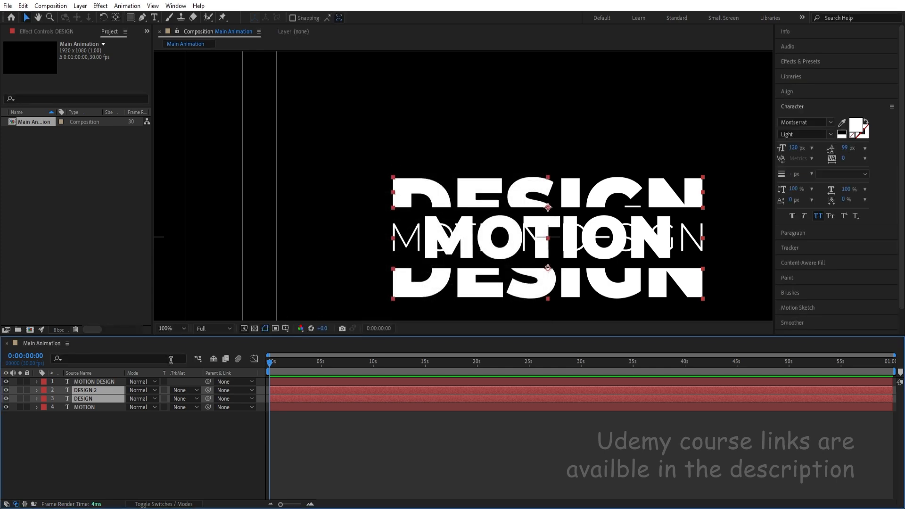
right_click(110, 398)
click(140, 336)
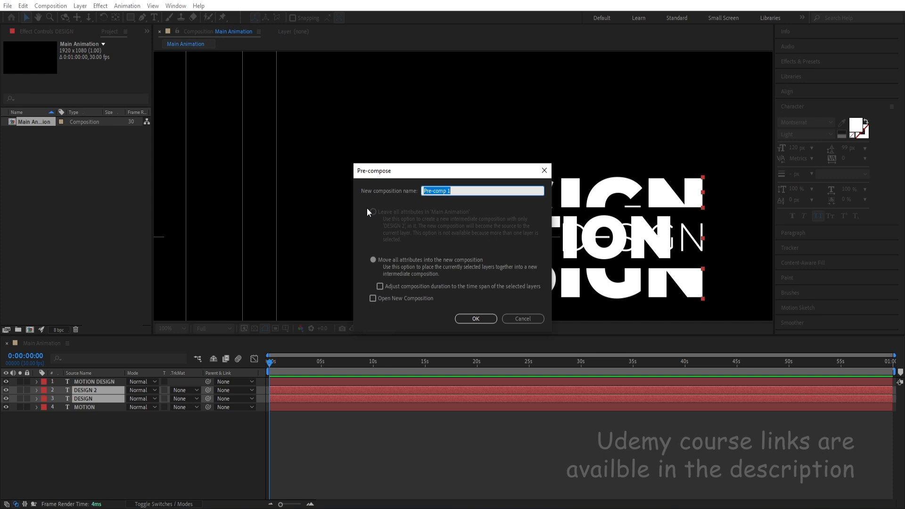
text(Design)
key(Return)
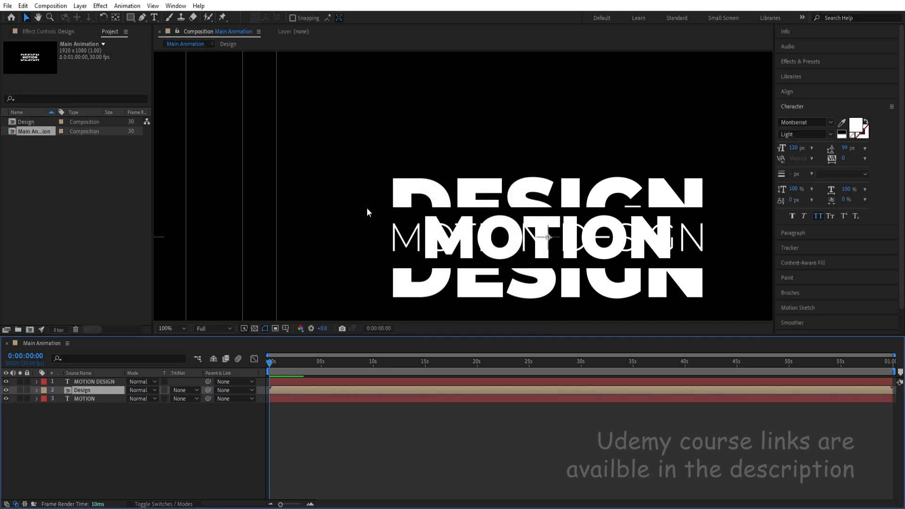
Open the Design composition and change the lower half's text color to pure red.
double_click(71, 390)
click(176, 328)
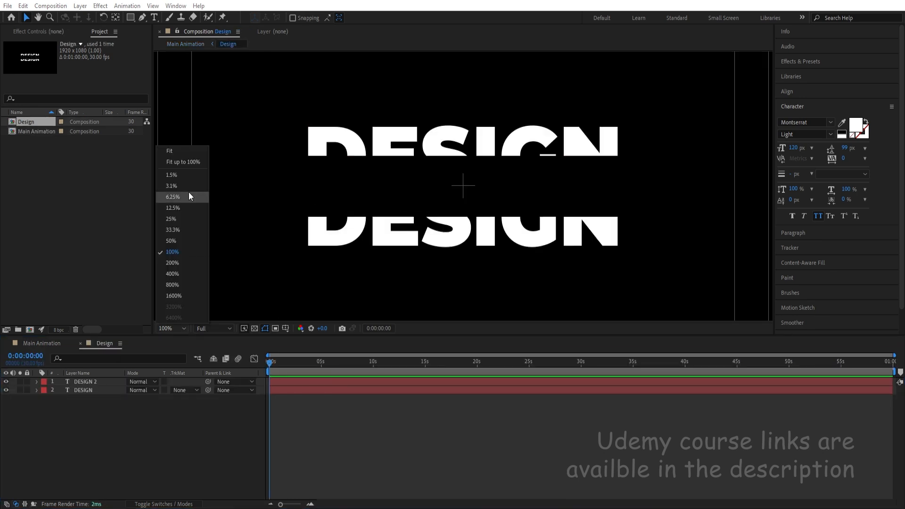
click(172, 151)
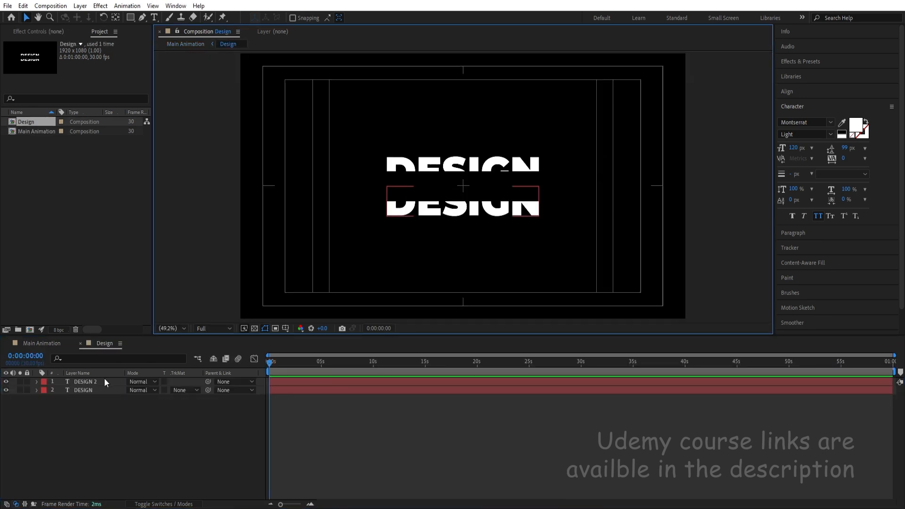
click(89, 382)
click(856, 129)
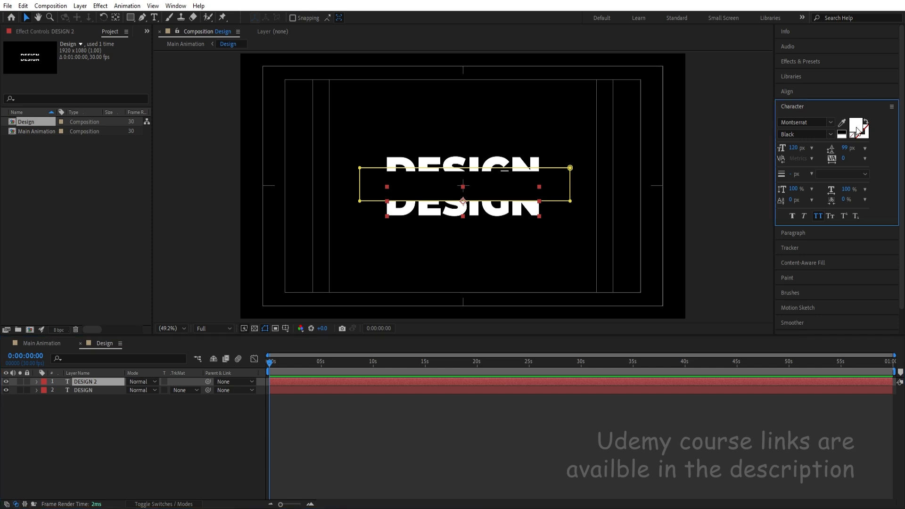
drag(181, 176, 254, 92)
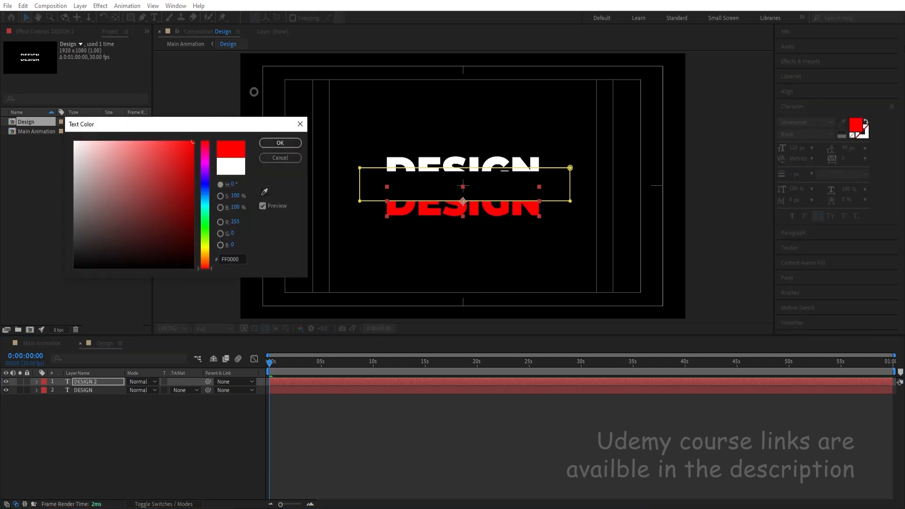
click(84, 391)
click(856, 126)
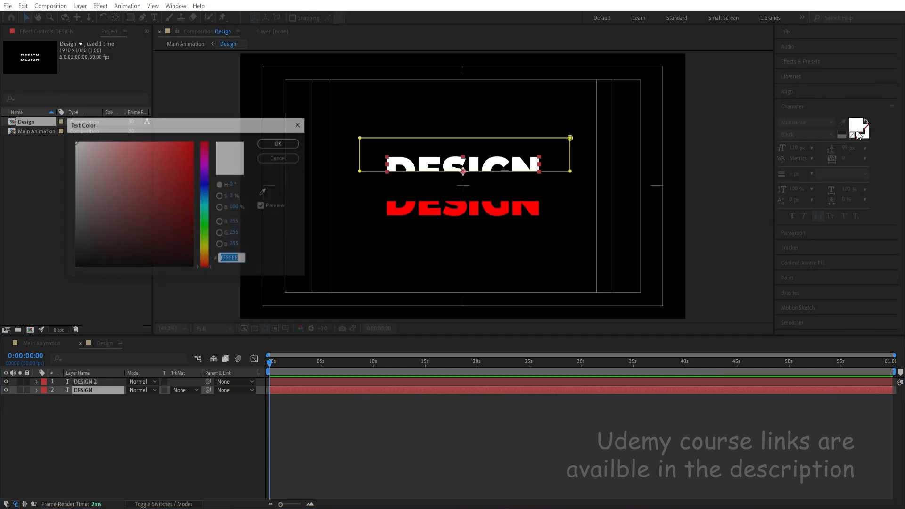
click(293, 159)
Return to the Main Animation composition.
click(44, 344)
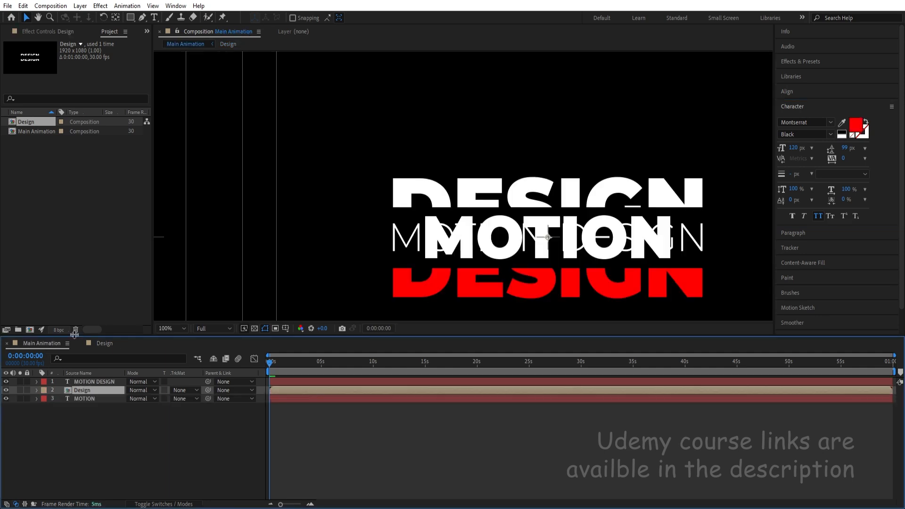
Hide the MOTION DESIGN layer and fit the whole composition in the viewer.
click(6, 382)
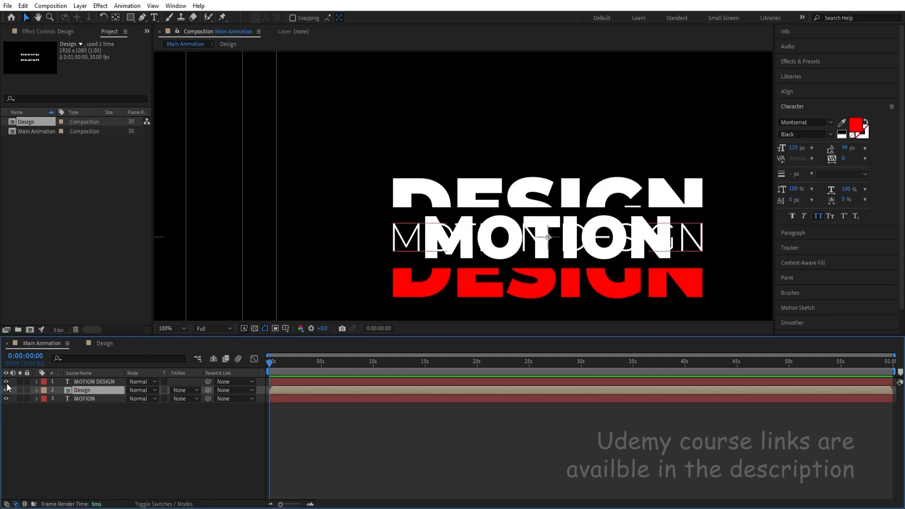
click(171, 329)
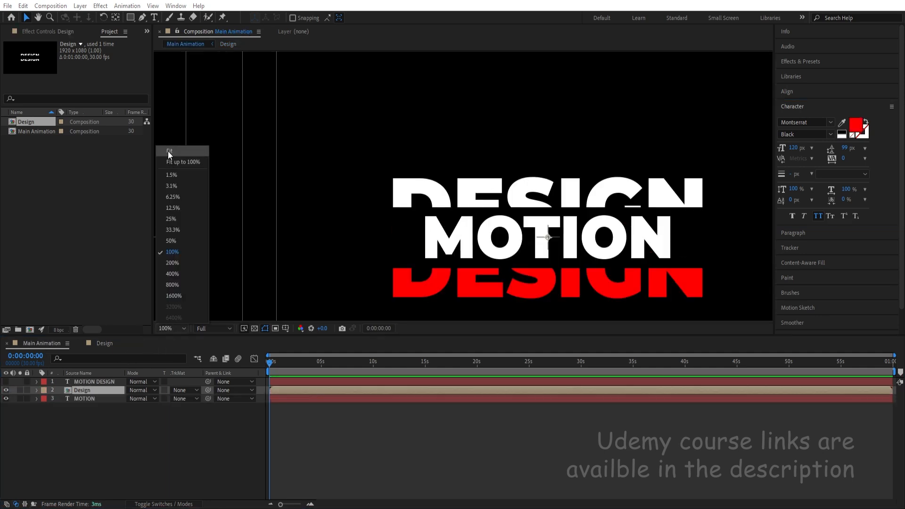
click(172, 162)
click(100, 417)
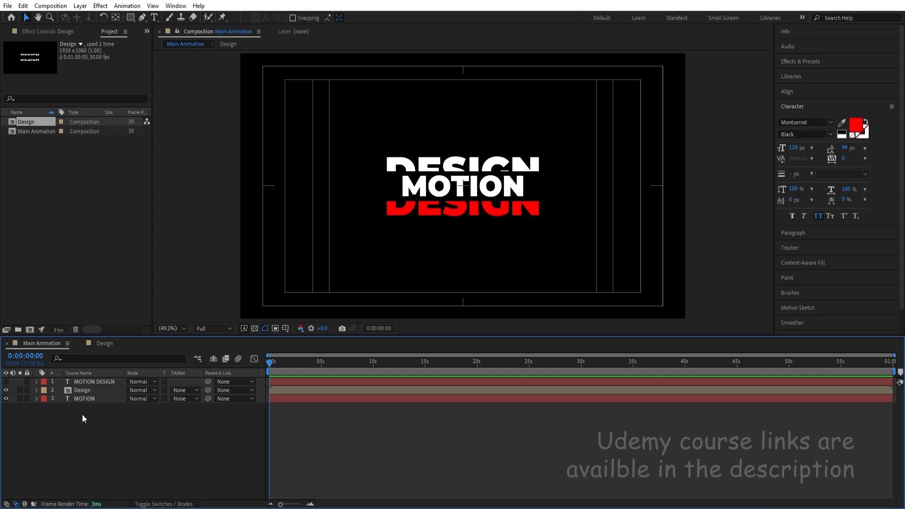
Show and solo the MOTION DESIGN layer and set the fill color of its word DESIGN to pure red FF0000.
click(6, 382)
click(92, 382)
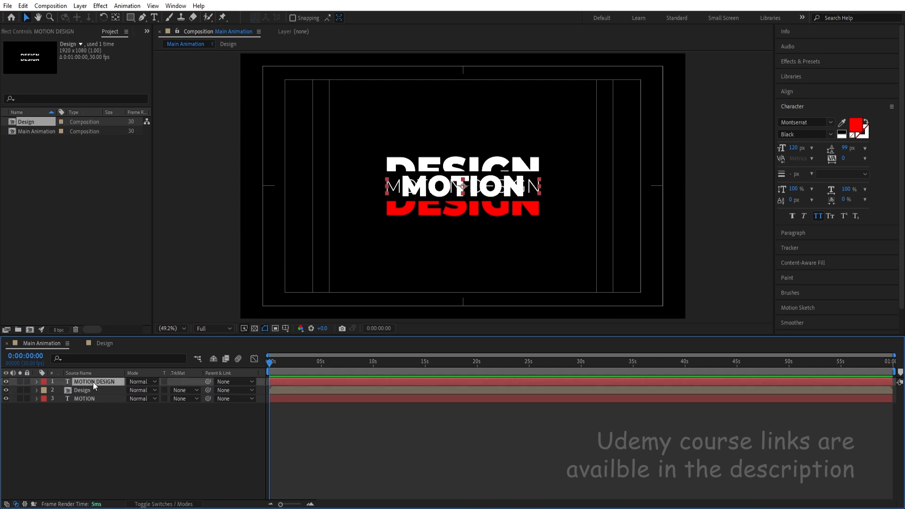
click(20, 382)
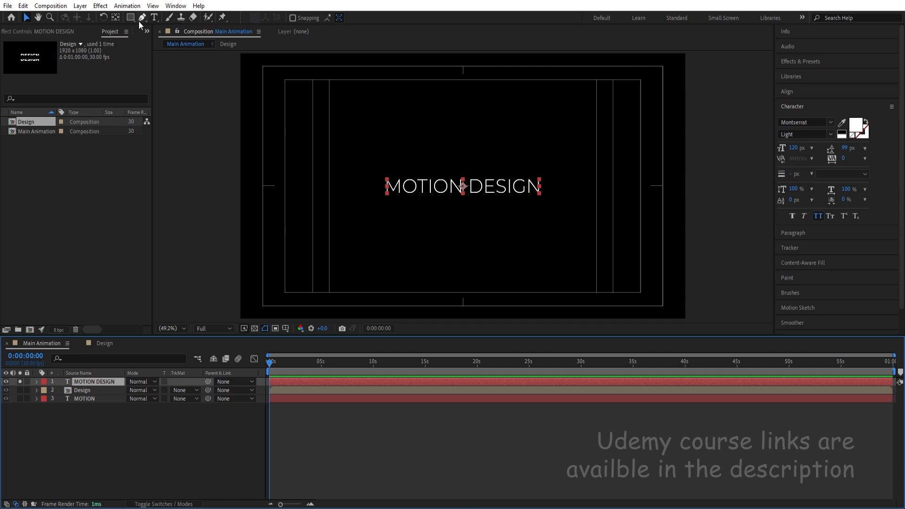
click(153, 18)
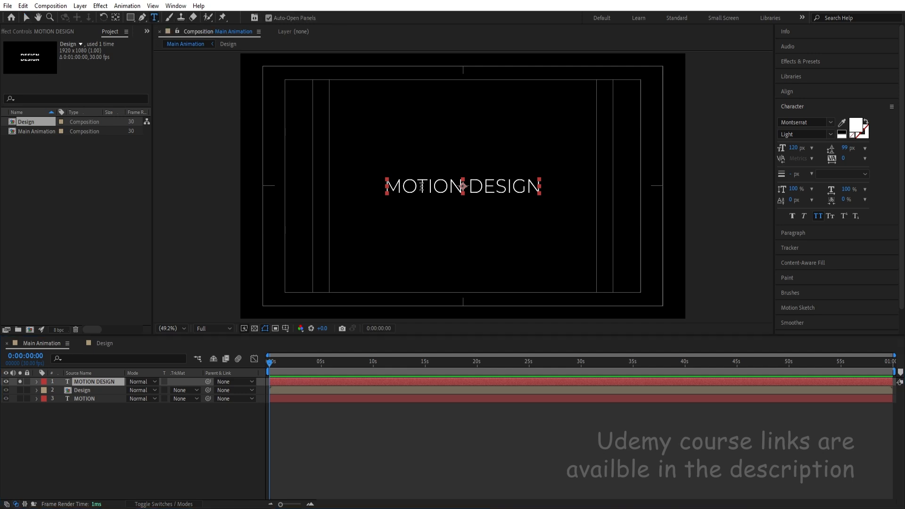
double_click(496, 189)
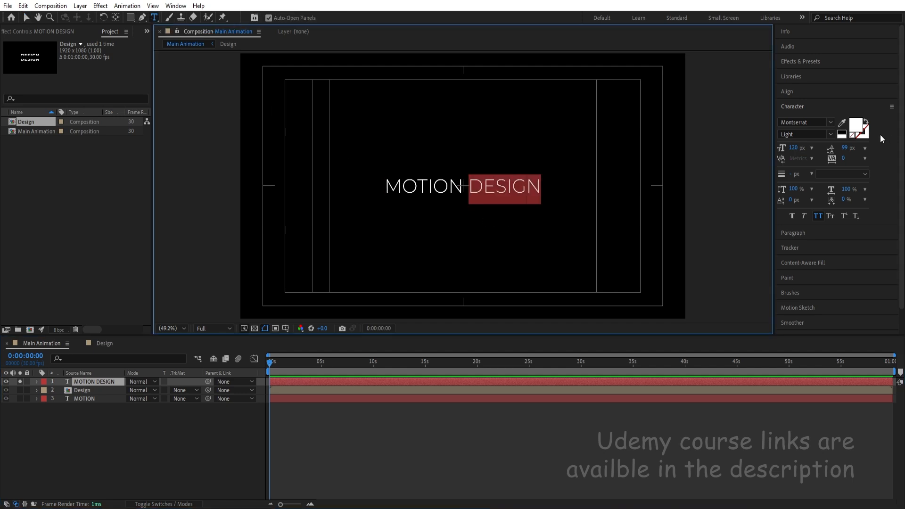
click(856, 133)
drag(179, 190, 232, 125)
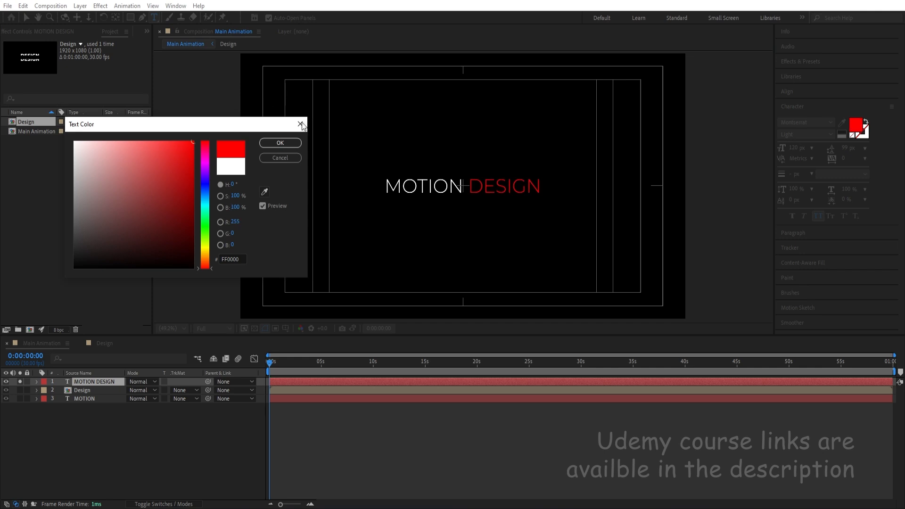
click(280, 143)
Set the font style of the word DESIGN to ExtraBold, and unsolo and hide the MOTION DESIGN layer.
click(830, 134)
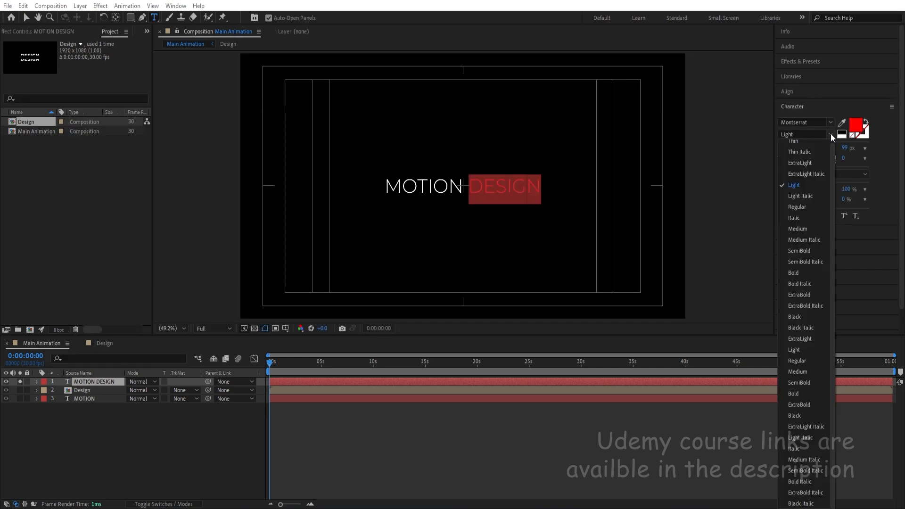
click(802, 296)
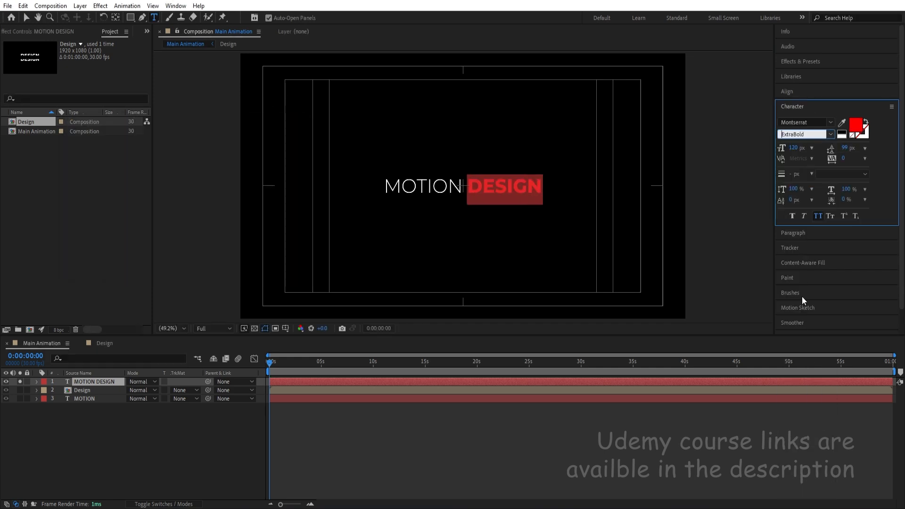
click(182, 405)
click(20, 382)
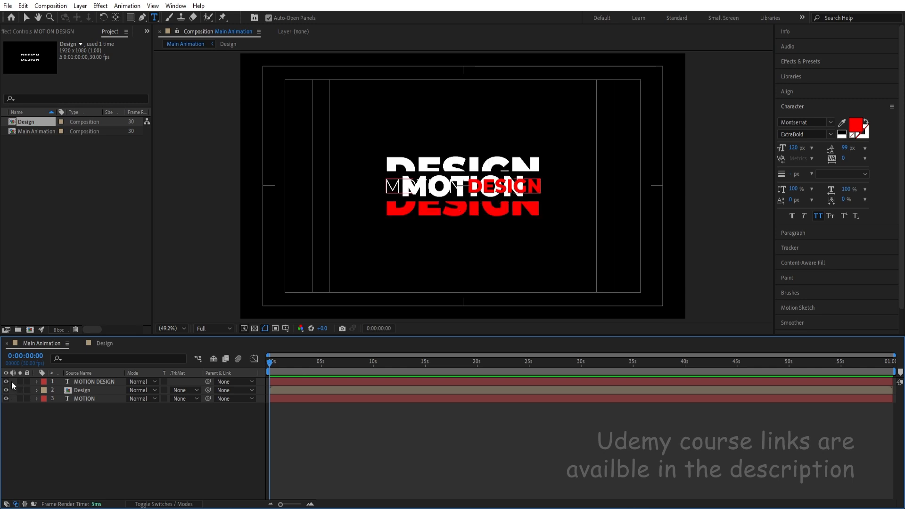
click(6, 382)
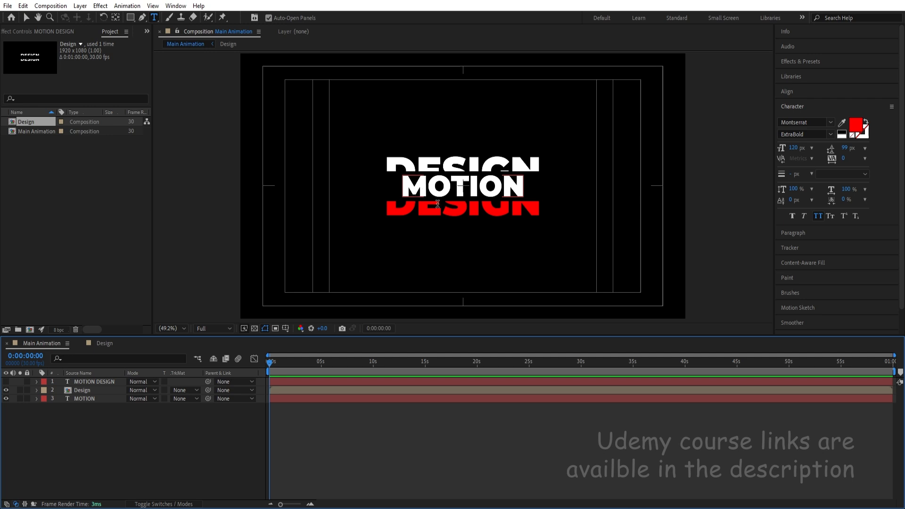
Draw a straight vertical white line with a 5 px stroke beside the start of the title, using the Pen tool.
click(143, 20)
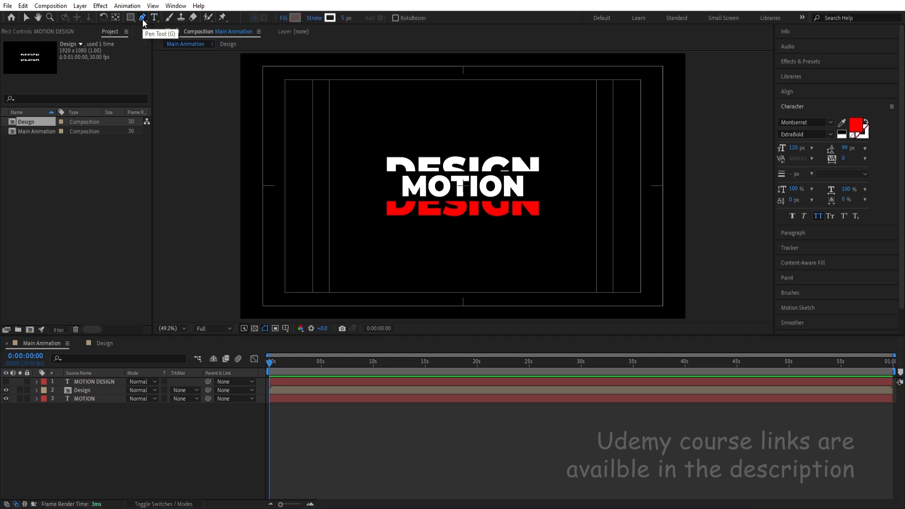
click(353, 140)
click(353, 234)
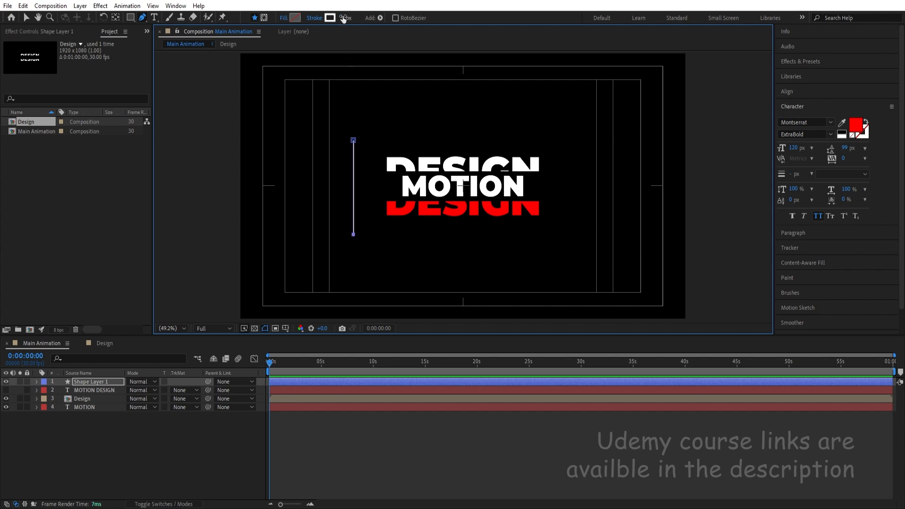
click(106, 451)
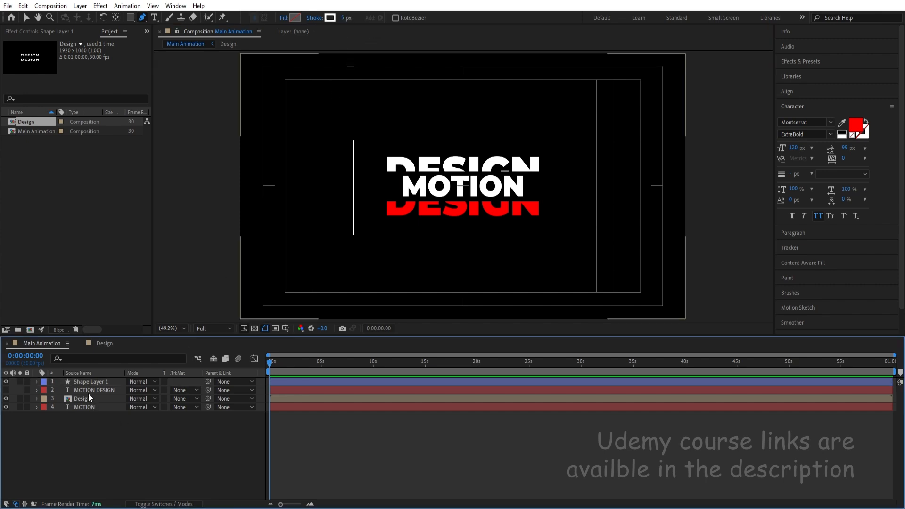
Center the line layer's anchor point on the line and align the layer vertically to the middle of the composition.
click(81, 381)
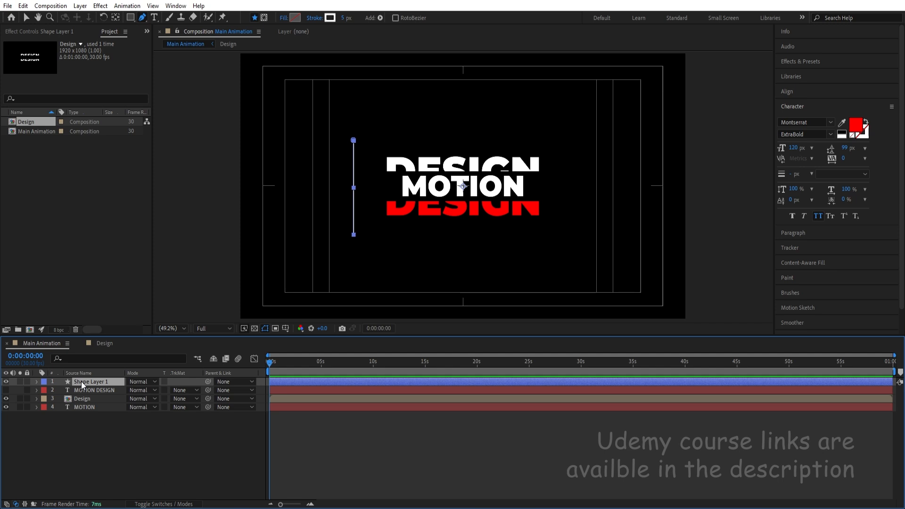
key(ctrl+alt+Home)
click(787, 92)
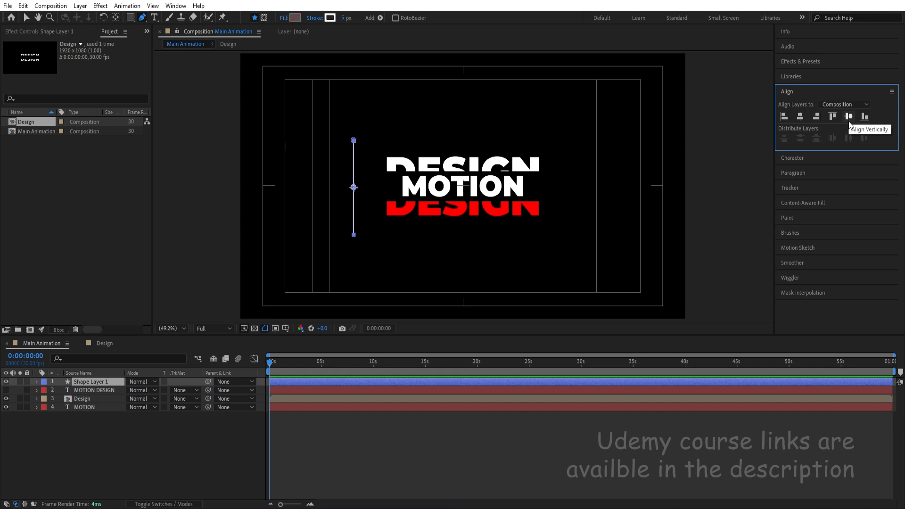
click(848, 118)
click(41, 439)
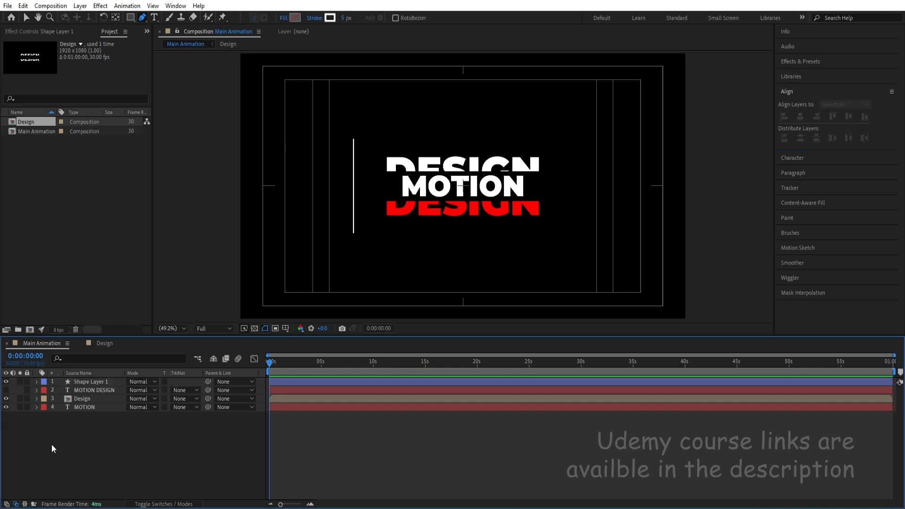
Rename the line's shape layer as Stroke.
click(86, 383)
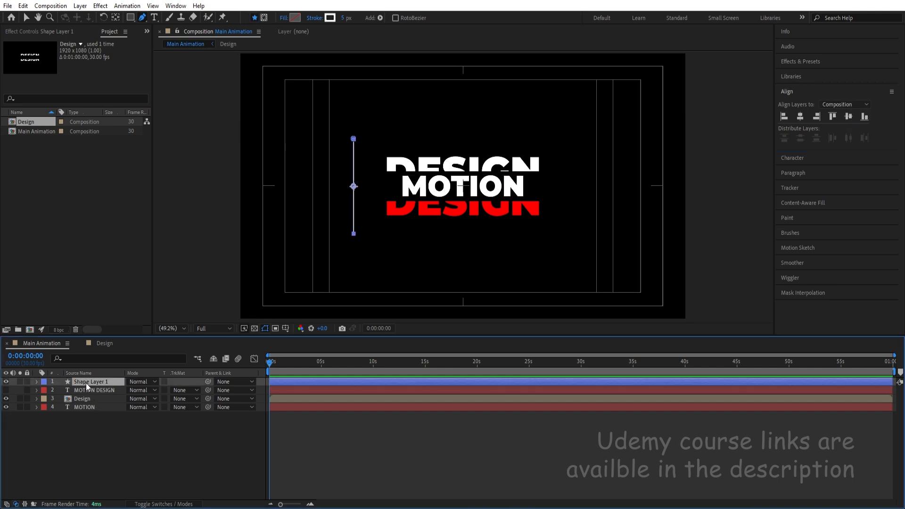
key(Return)
text(Stroke)
key(Return)
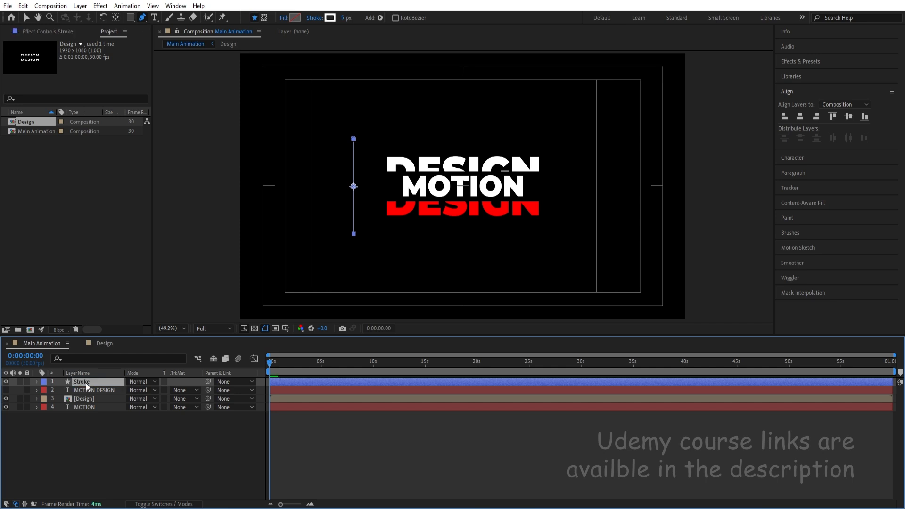
Set the label color of the MOTION DESIGN, Design and MOTION layers to Yellow.
click(84, 398)
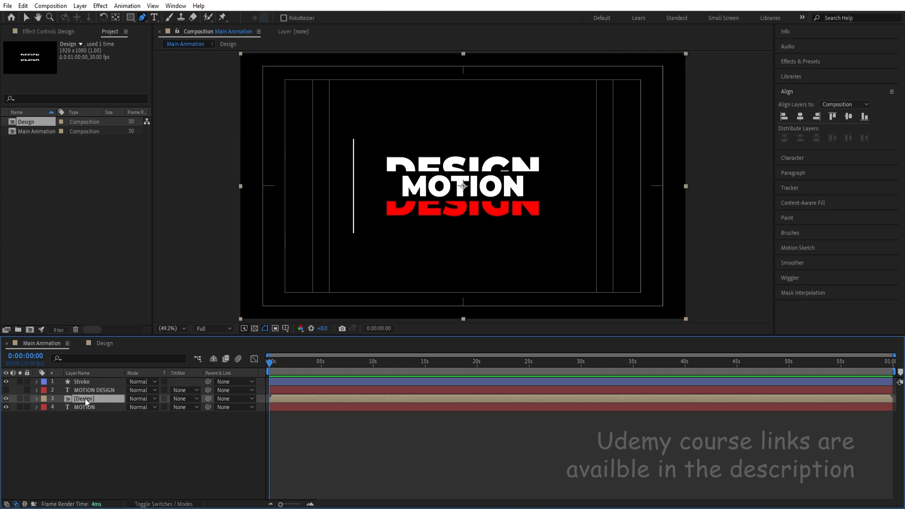
ctrl+click(84, 390)
ctrl+click(80, 407)
click(49, 399)
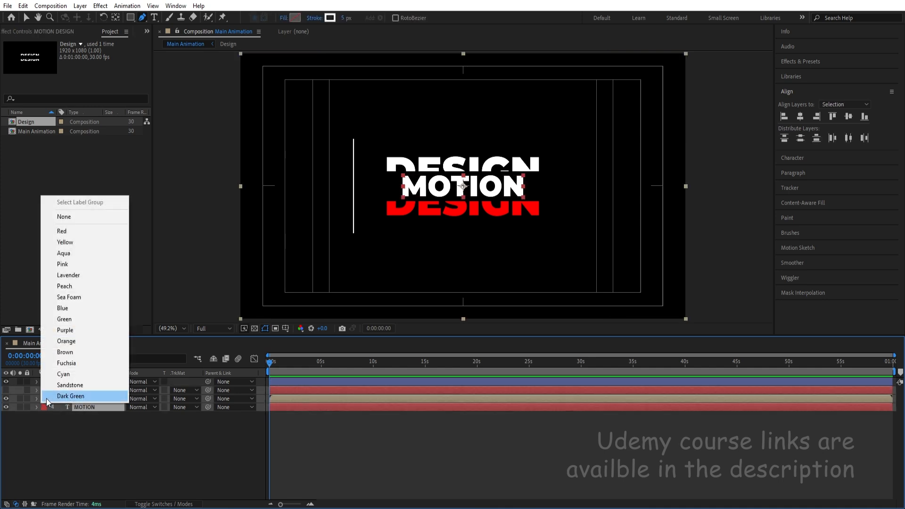
click(63, 243)
click(61, 458)
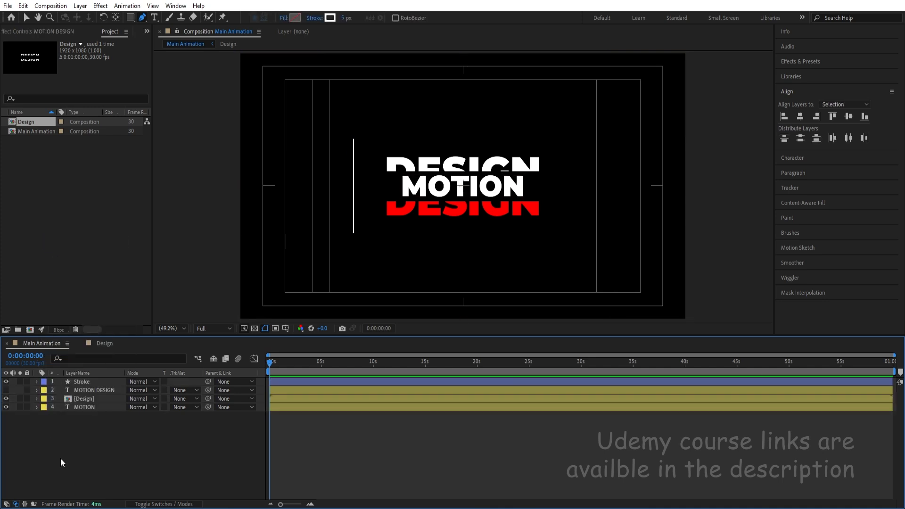
Set the Stroke layer's vertical scale to 0% and start keyframing Scale at 0:00:00:00.
click(78, 382)
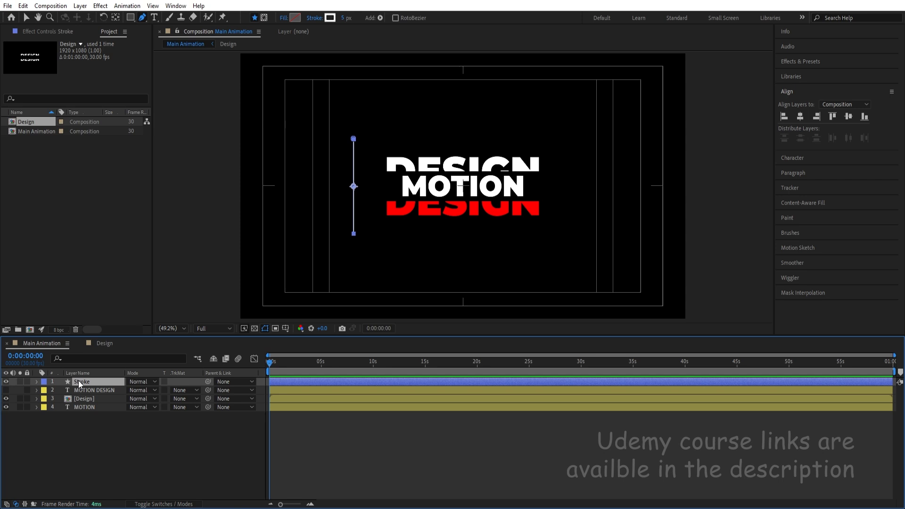
key(s)
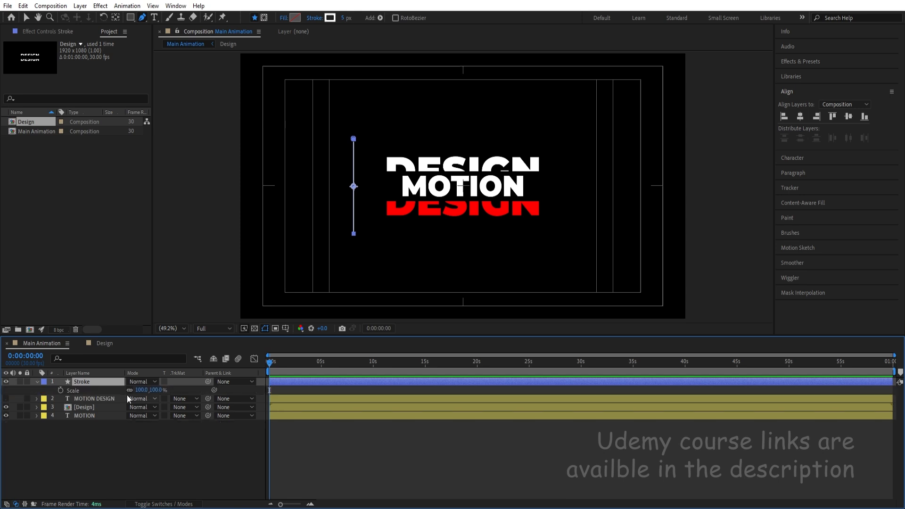
click(158, 390)
text(0)
key(Return)
click(61, 390)
Add a Scale keyframe at 0:00:00:20 that sets the Stroke layer's vertical scale to 100%.
key(=)
key(=)
key(=)
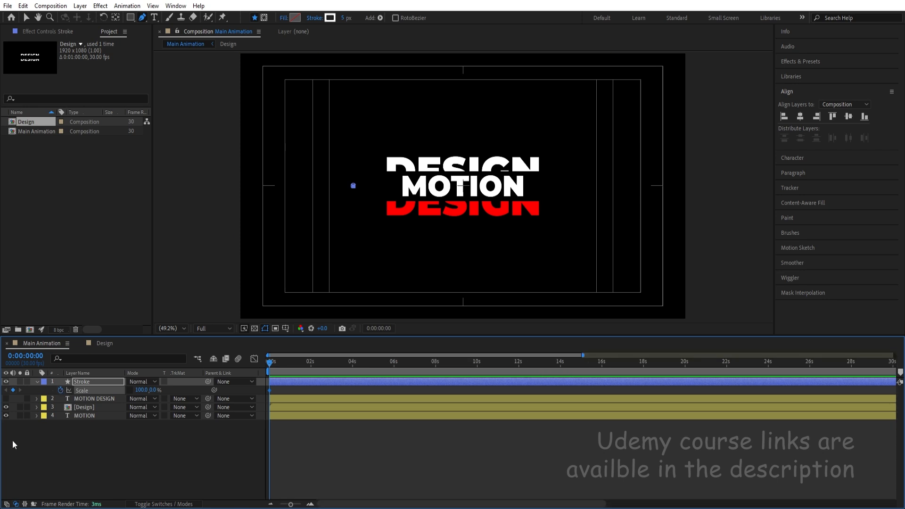
key(=)
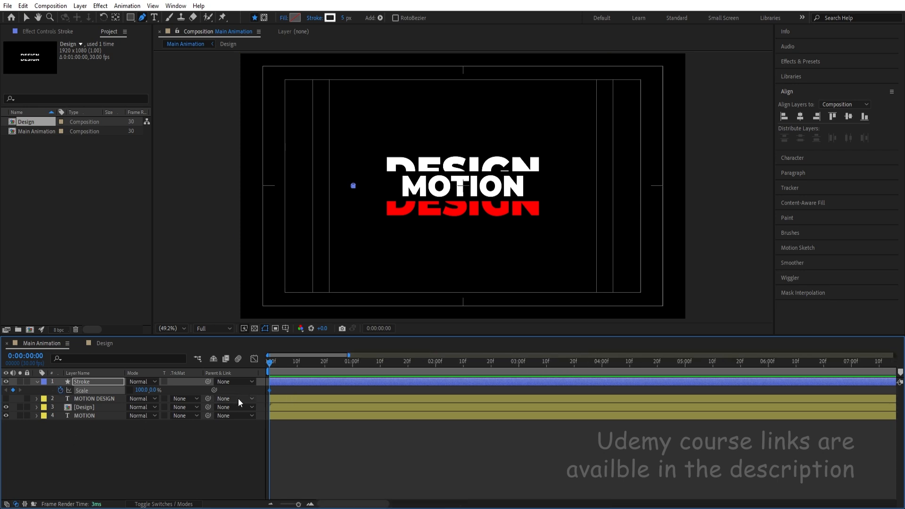
click(325, 366)
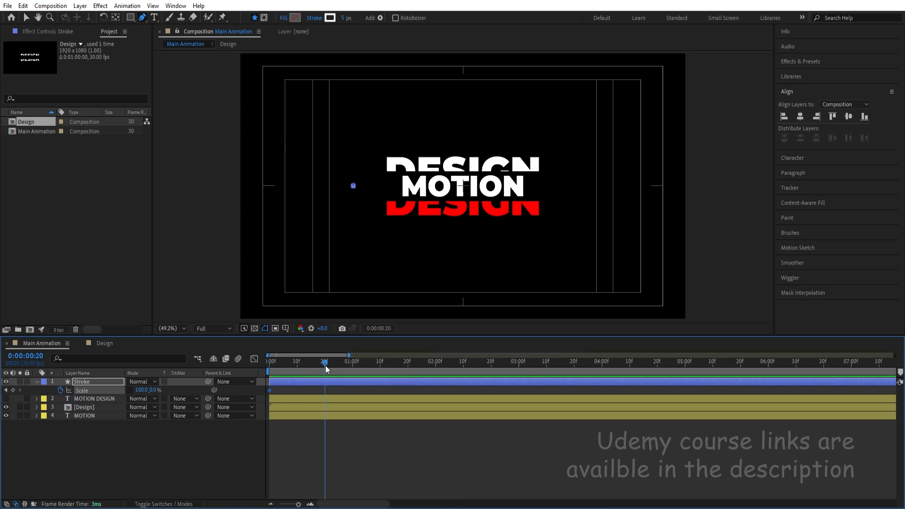
click(153, 390)
text(100)
key(Return)
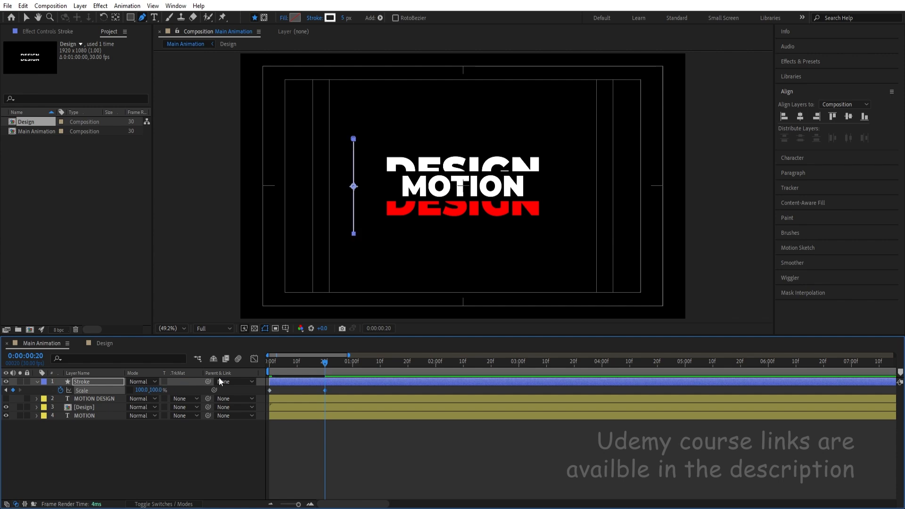
Keyframe the Stroke layer's Position at 0:00:01:00 and move it horizontally past the title to X 1411.1 at 0:00:02:00.
click(353, 364)
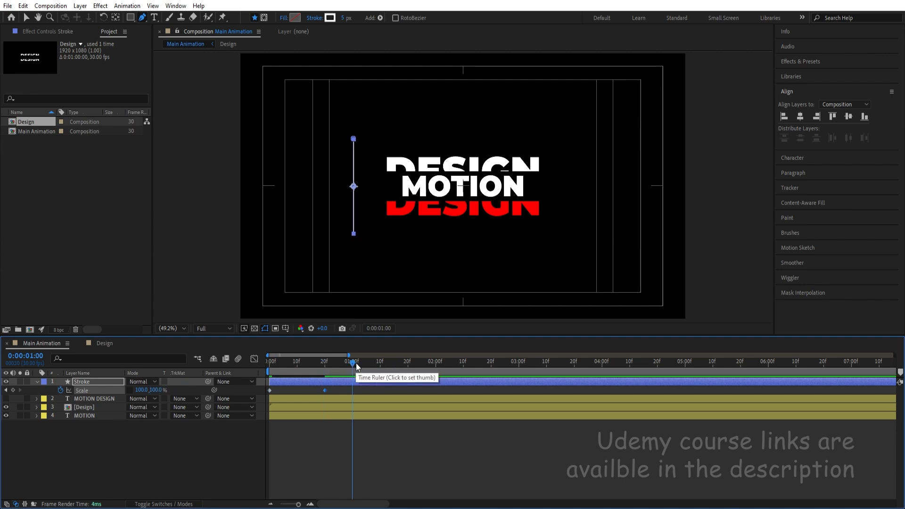
key(shift+p)
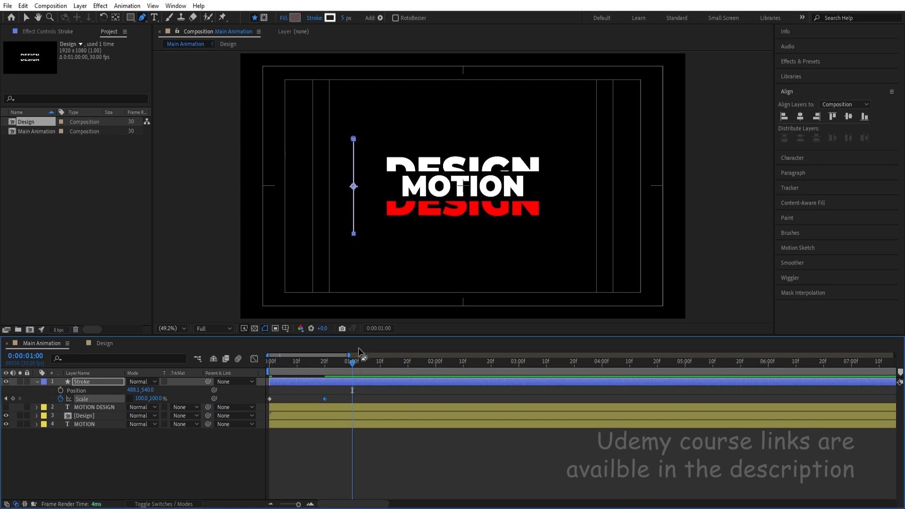
click(385, 398)
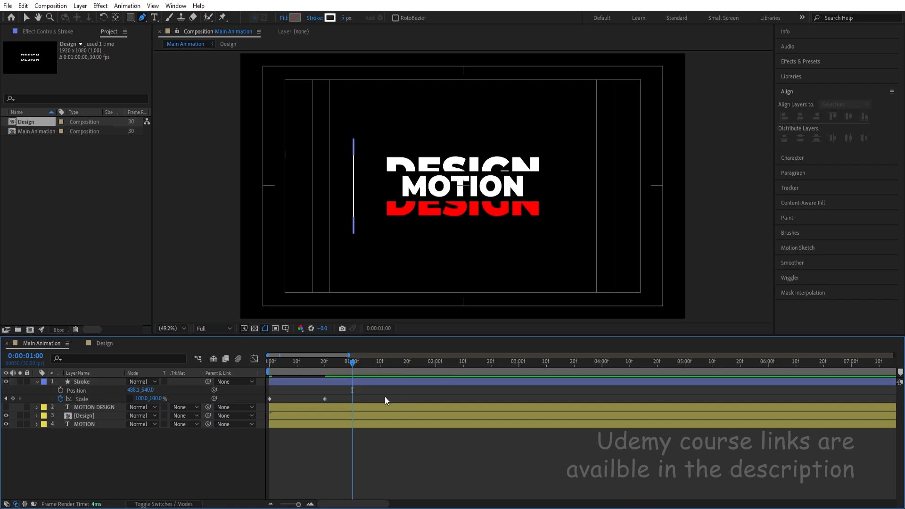
click(79, 381)
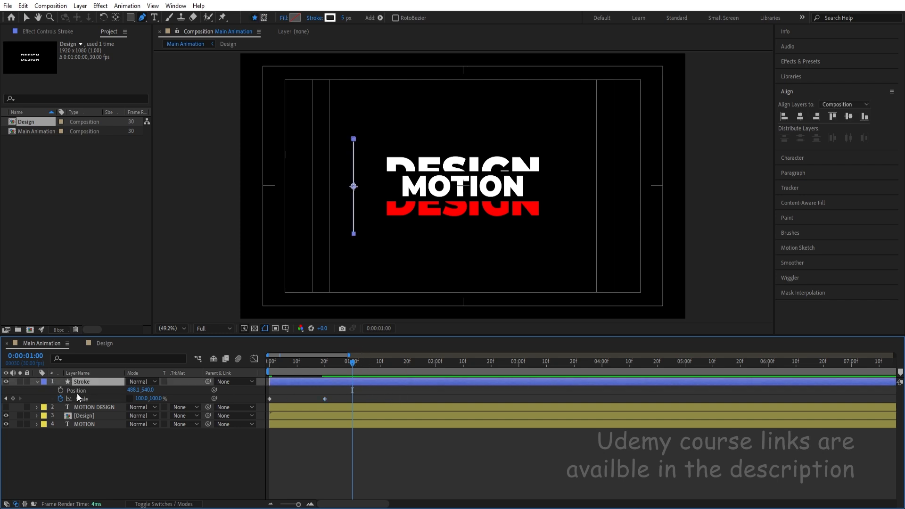
click(62, 390)
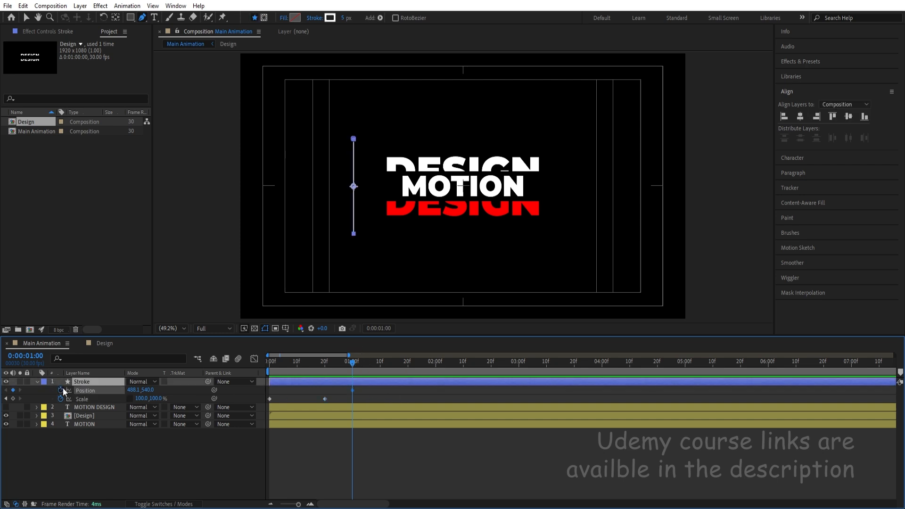
click(435, 367)
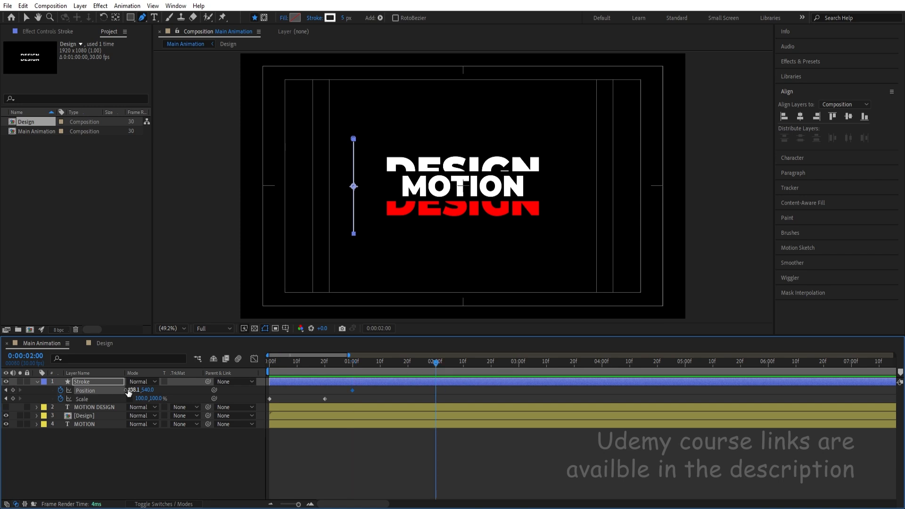
mouse_move(128, 392)
mouse_down()
mouse_move(436, 366)
mouse_move(517, 341)
mouse_up()
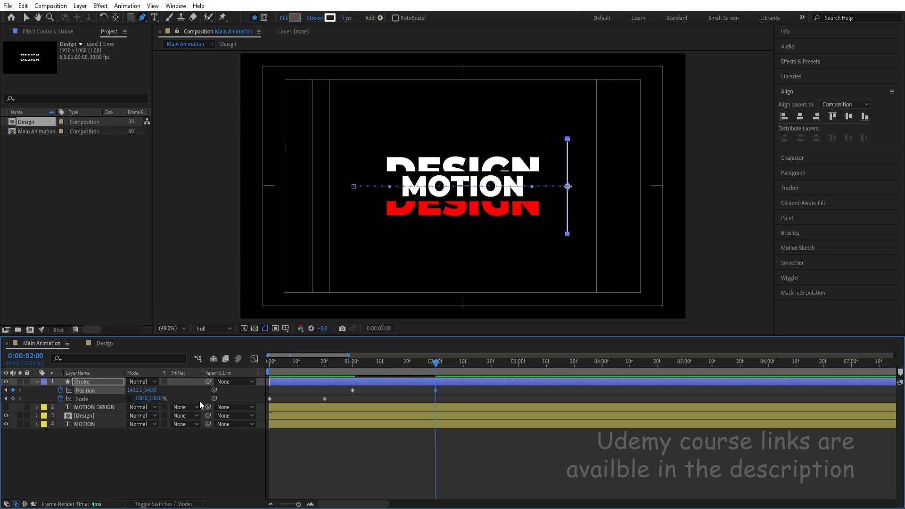
Keyframe the Stroke layer's Rotation at 0:00:02:00 and set it to 180° at 0:00:03:00.
key(shift+r)
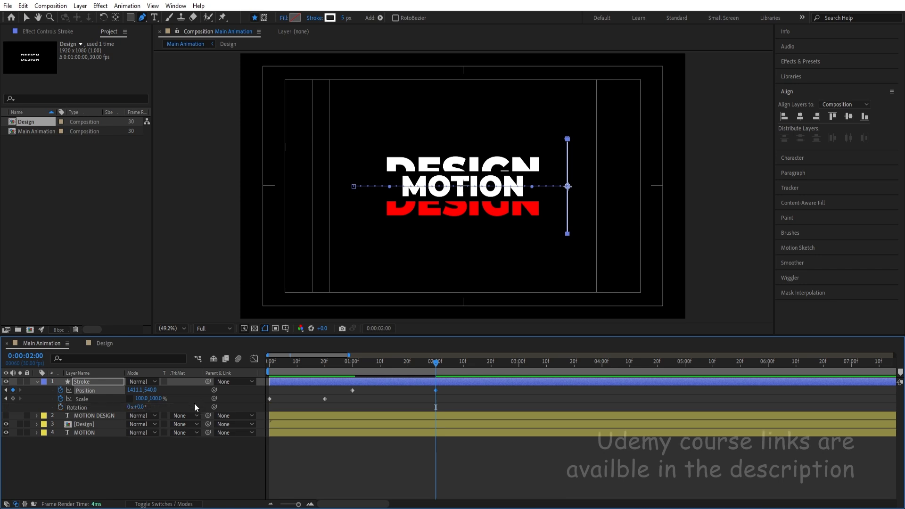
click(58, 406)
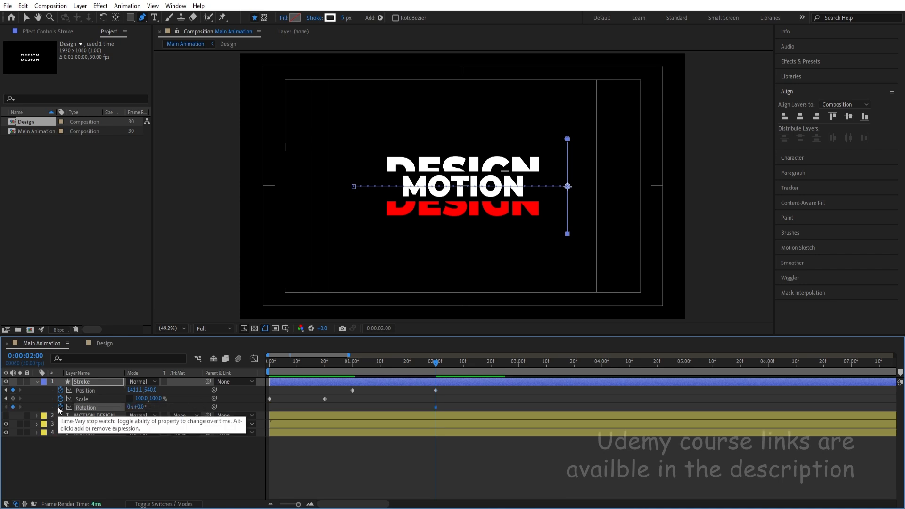
click(518, 362)
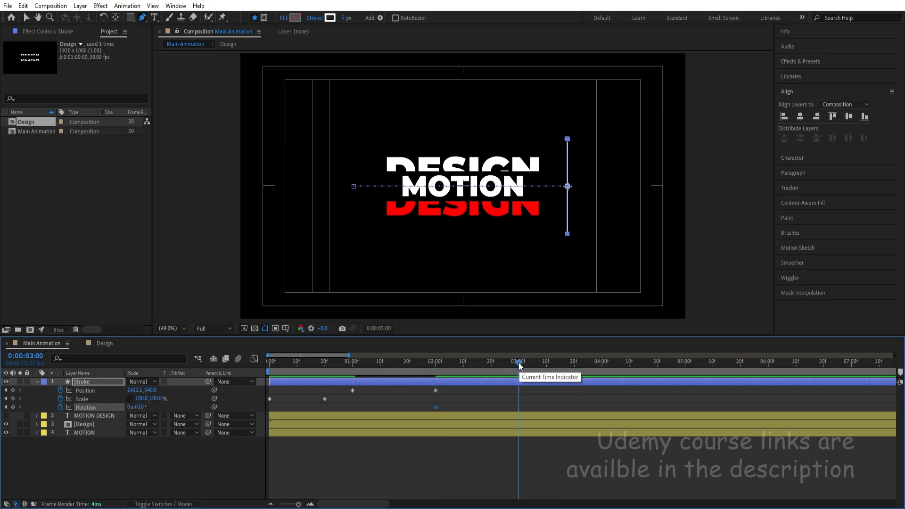
click(140, 407)
text(1)
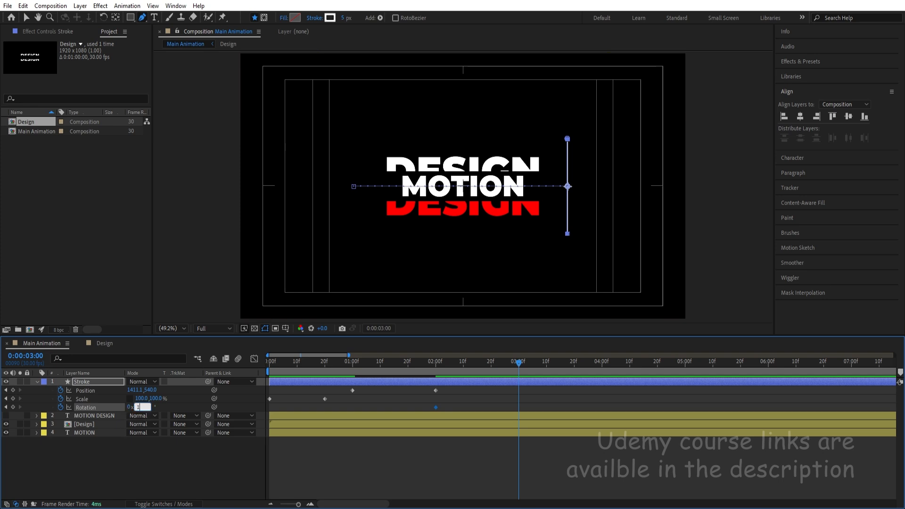
text(80)
key(Return)
Add a Position keyframe for Stroke at 0:00:03:00, copy its 0:00:01:00 Position keyframe to 0:00:04:00, and preview the motion.
click(12, 390)
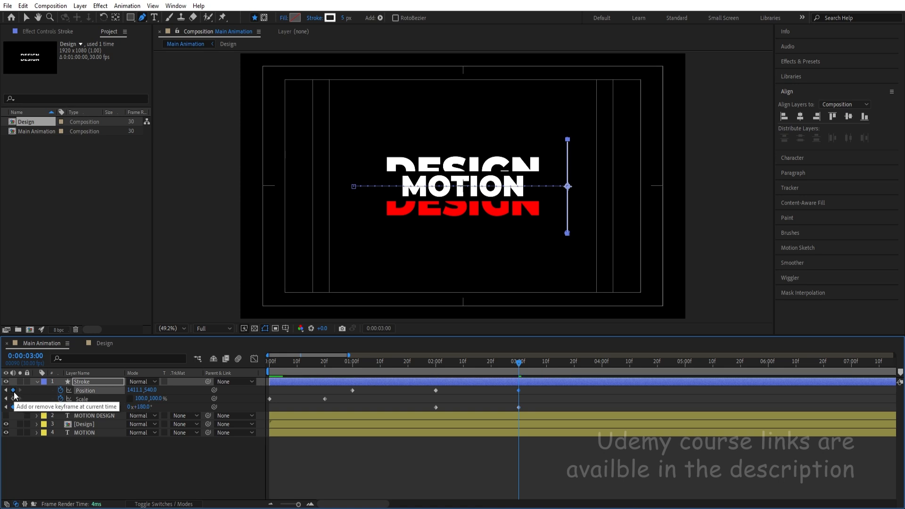
click(601, 366)
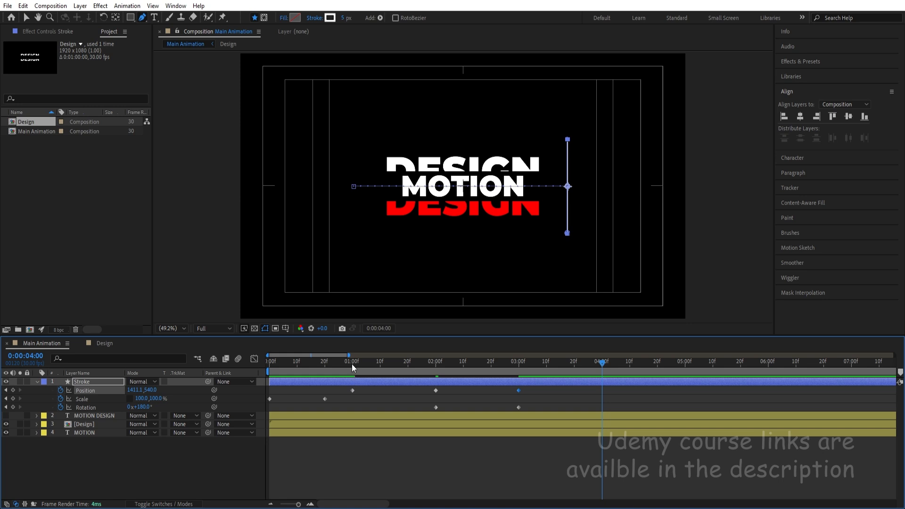
click(352, 390)
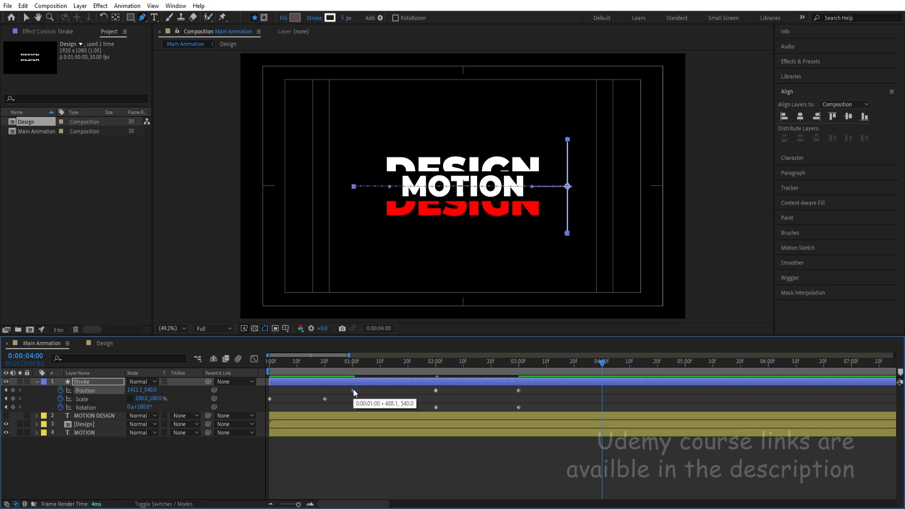
key(ctrl+c)
key(ctrl+v)
mouse_move(534, 366)
mouse_down()
mouse_move(230, 369)
mouse_move(183, 360)
mouse_up()
key(space)
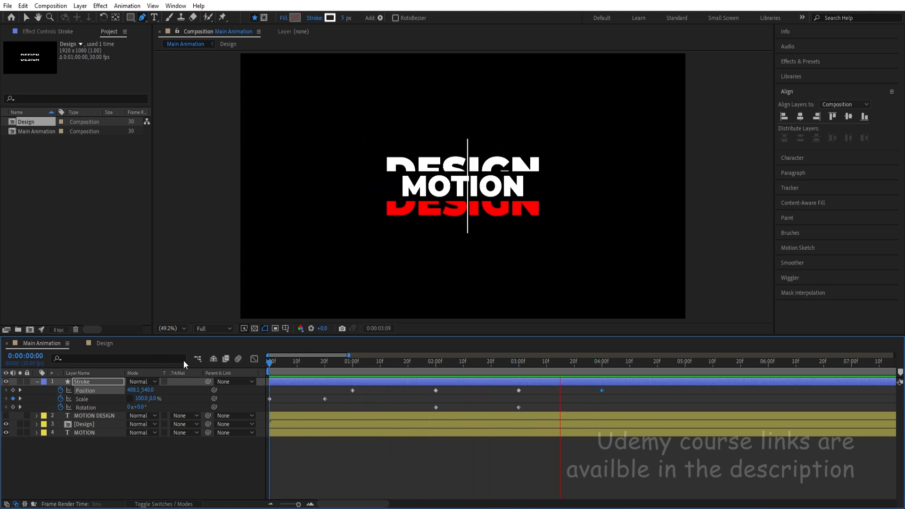
key(space)
Copy the Stroke layer's first two Scale keyframes to 0:00:04:00, time-reverse the copies and preview the shrinking line.
click(602, 369)
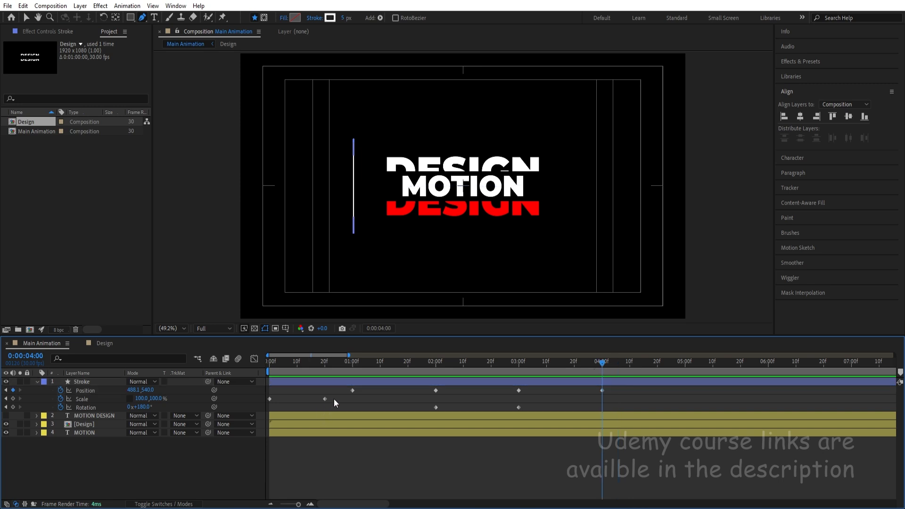
drag(333, 399, 256, 406)
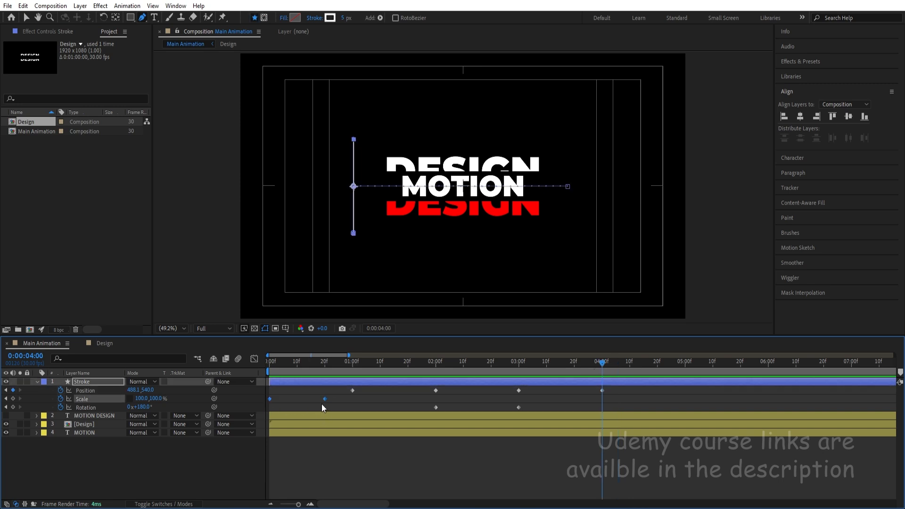
key(ctrl+c)
key(ctrl+v)
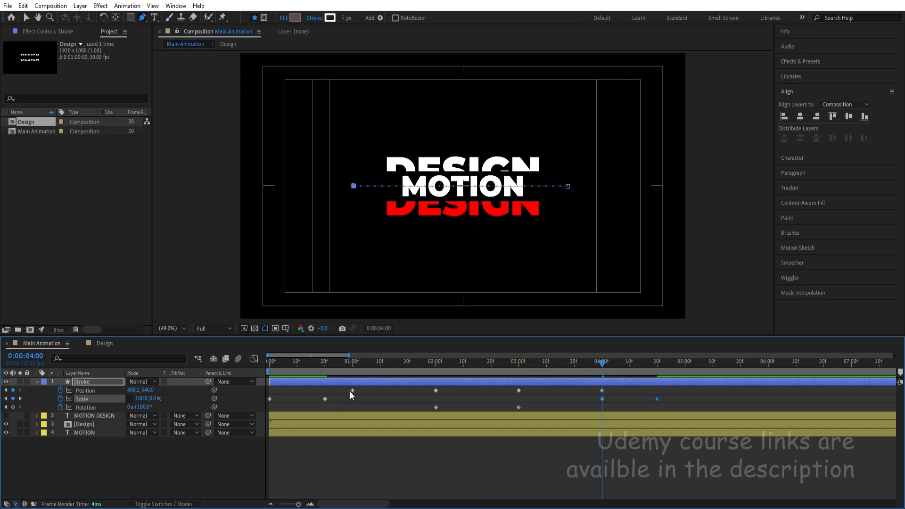
right_click(601, 397)
mouse_move(612, 390)
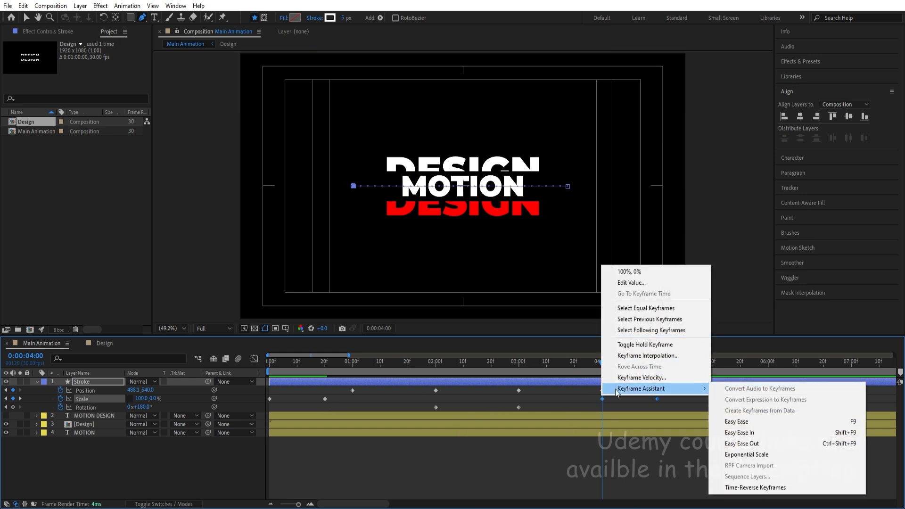
click(776, 483)
key(space)
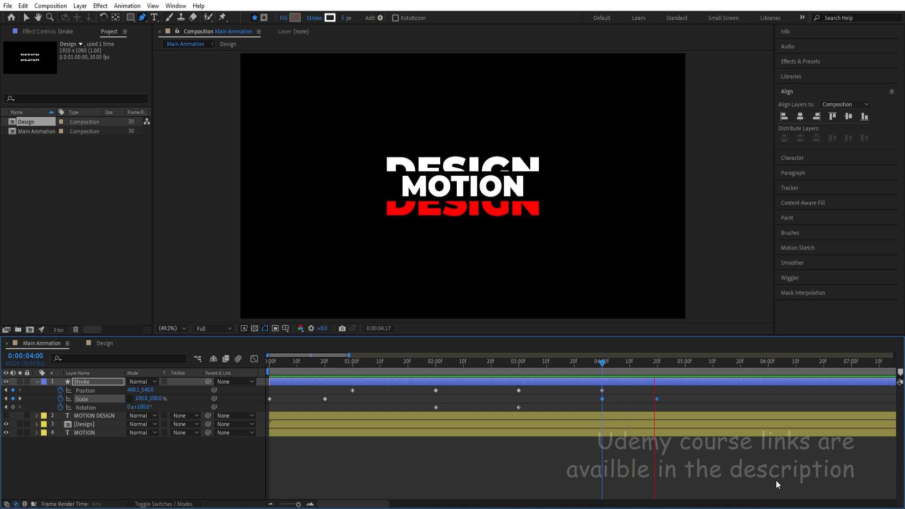
key(space)
At 0:00:04:00, draw a horizontal line with the Pen tool from the vertical stroke across the title to beyond its right side.
click(701, 399)
key(j)
key(j)
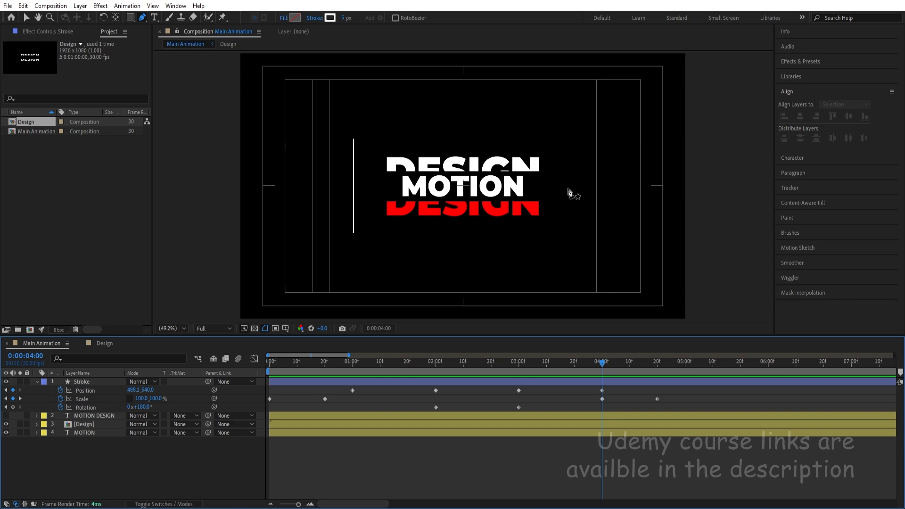
click(354, 183)
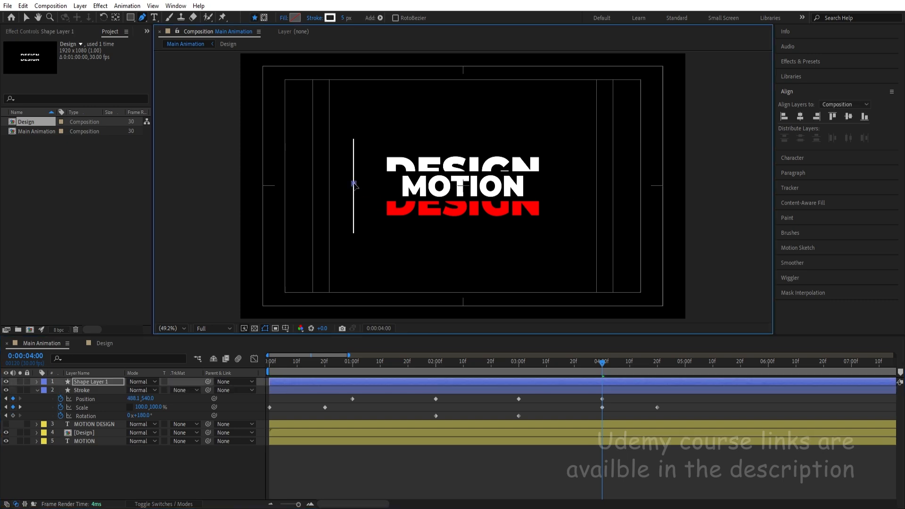
click(573, 184)
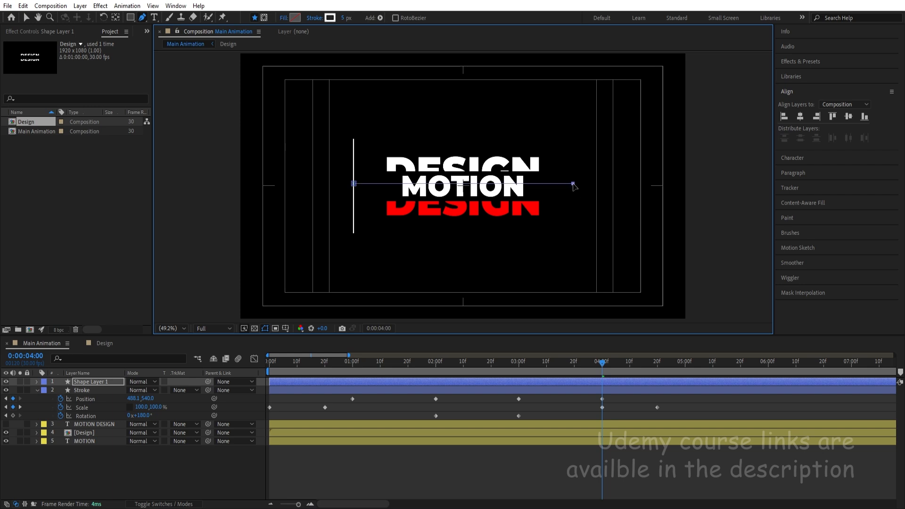
click(617, 424)
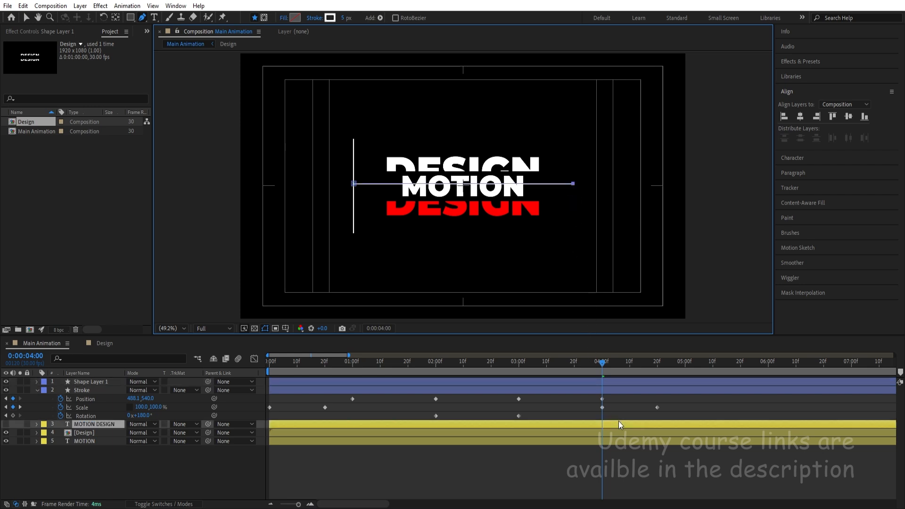
Center the horizontal line vertically in the composition and move its anchor point to the line's left end.
click(616, 381)
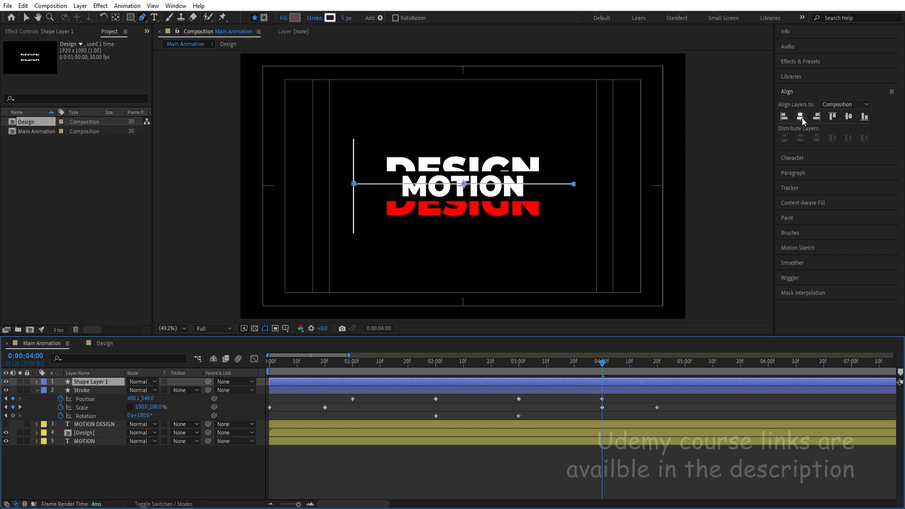
click(848, 116)
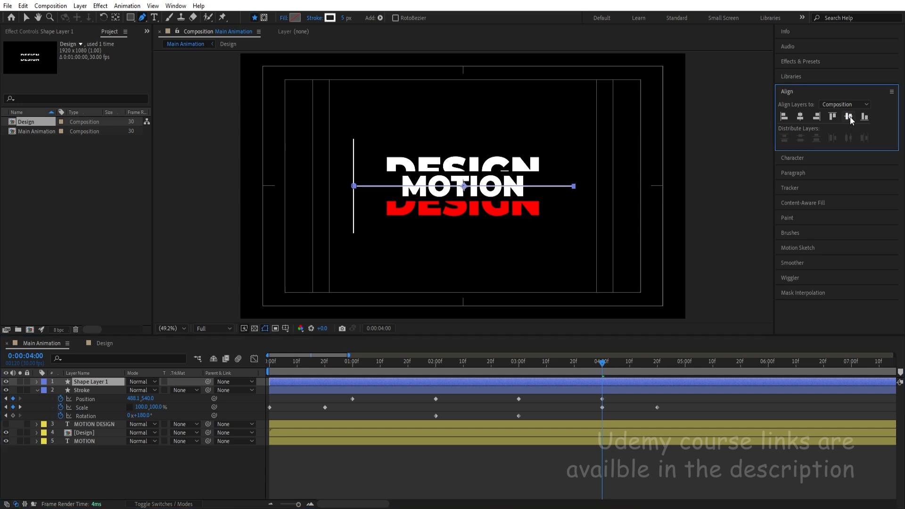
click(119, 16)
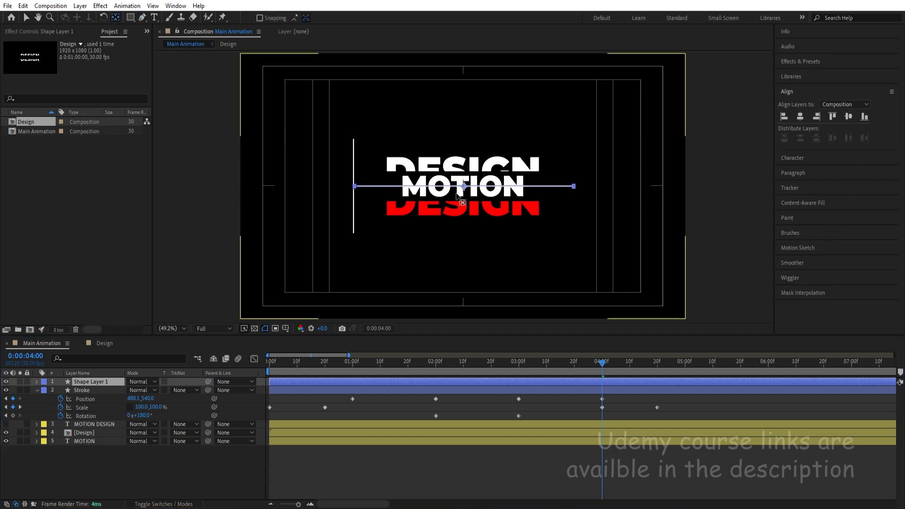
drag(464, 186, 353, 187)
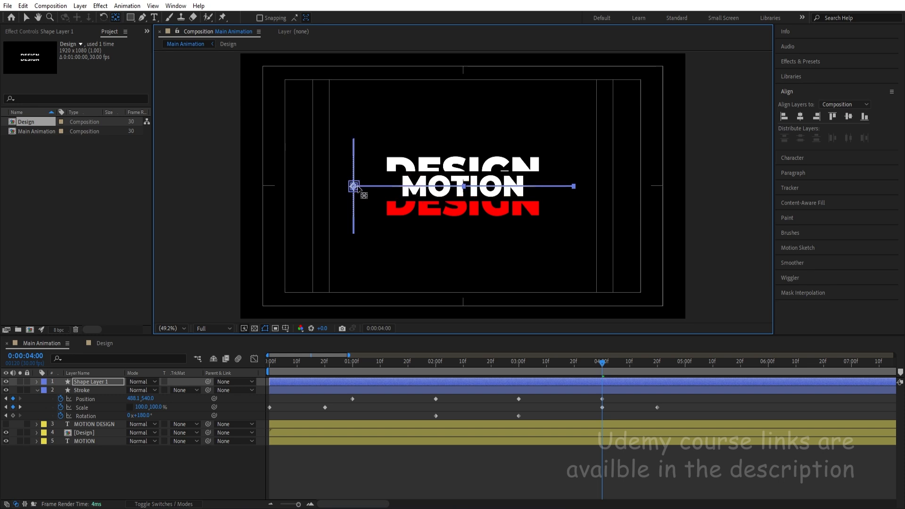
Rename the horizontal line's layer as Stroke 2 and make it start at 0:00:04:00.
click(583, 380)
click(92, 381)
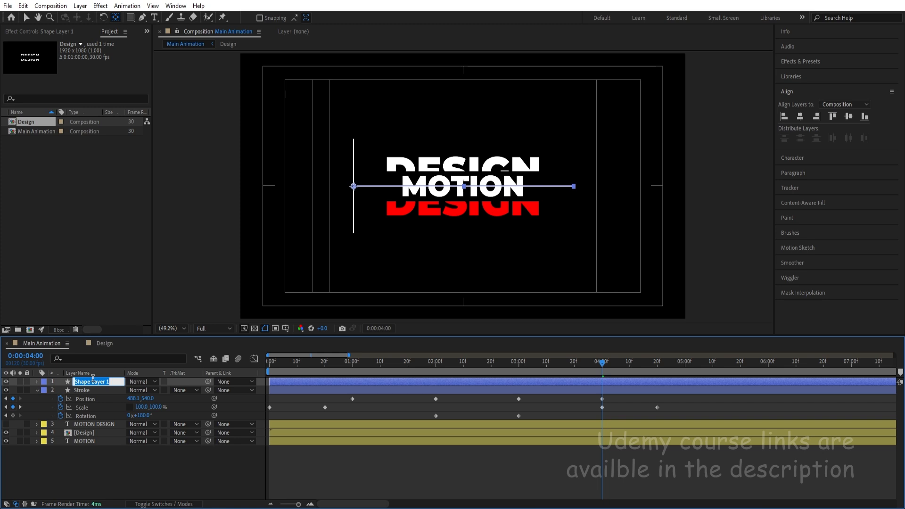
text(Stroke 2)
key(Return)
key(bracketleft)
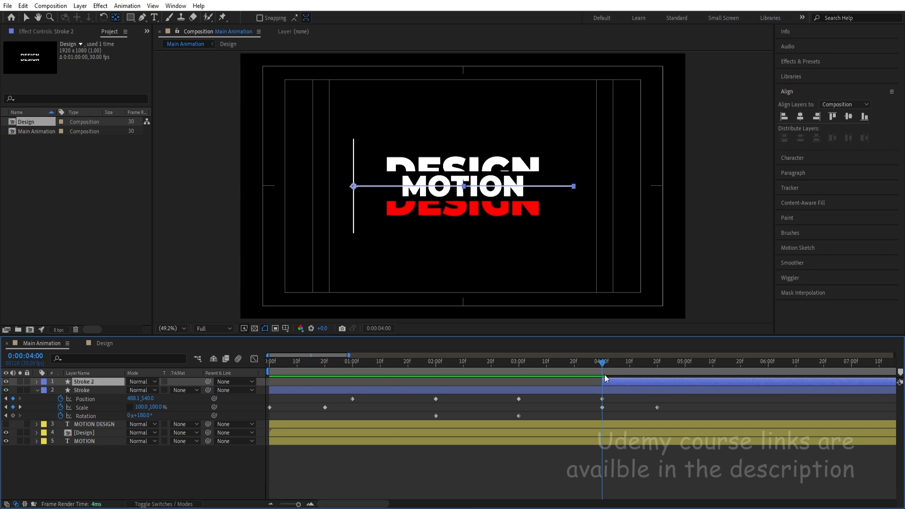
mouse_move(603, 381)
mouse_down()
mouse_move(264, 377)
mouse_move(634, 400)
mouse_move(629, 395)
mouse_up()
Unlink Stroke 2's Scale proportions, set its horizontal scale to 0% and start keyframing Scale at 0:00:04:00.
key(v)
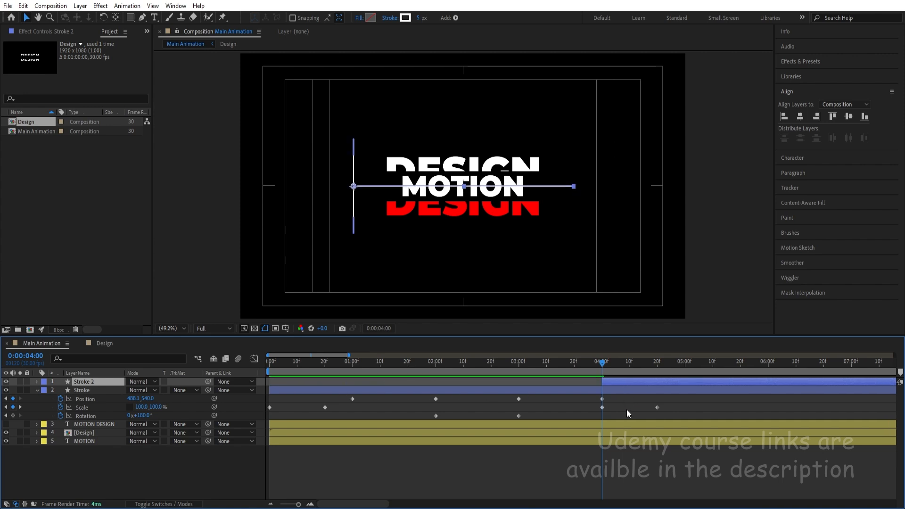
key(s)
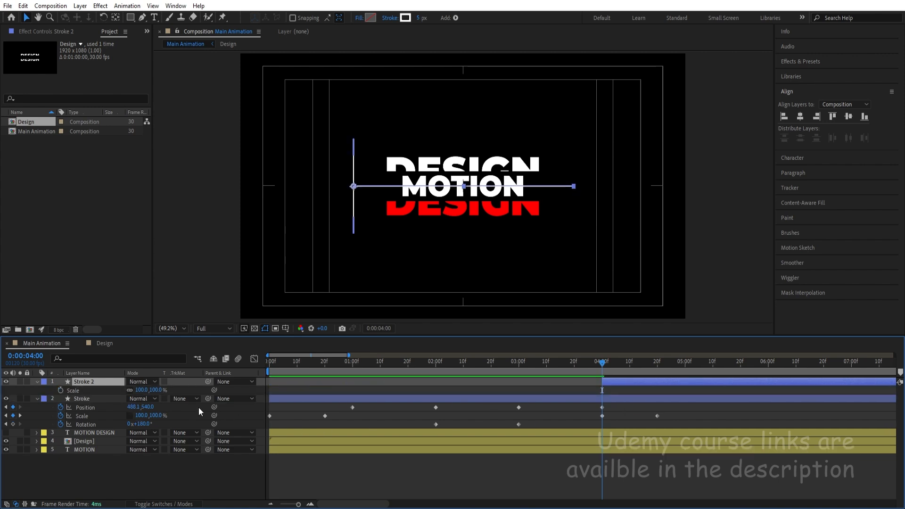
click(130, 390)
mouse_move(140, 390)
mouse_down()
mouse_move(123, 390)
mouse_move(145, 390)
mouse_up()
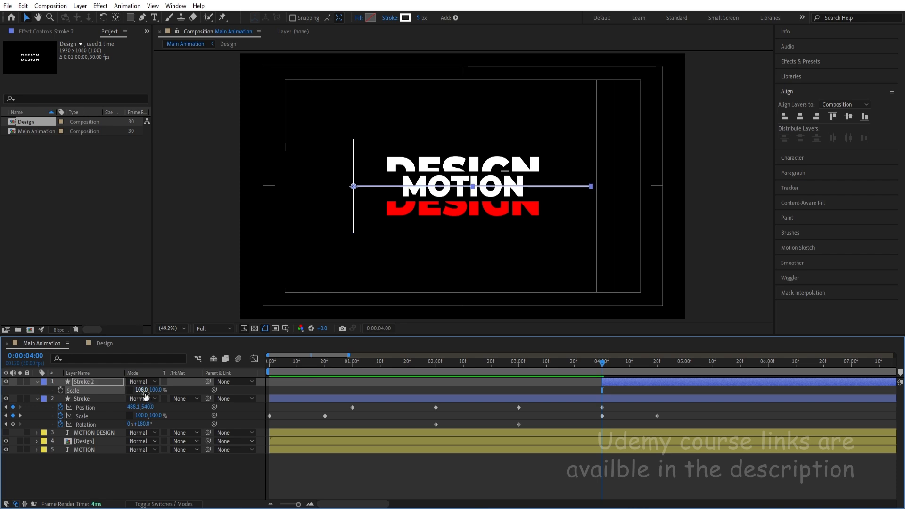
click(143, 390)
text(0)
key(Return)
click(58, 390)
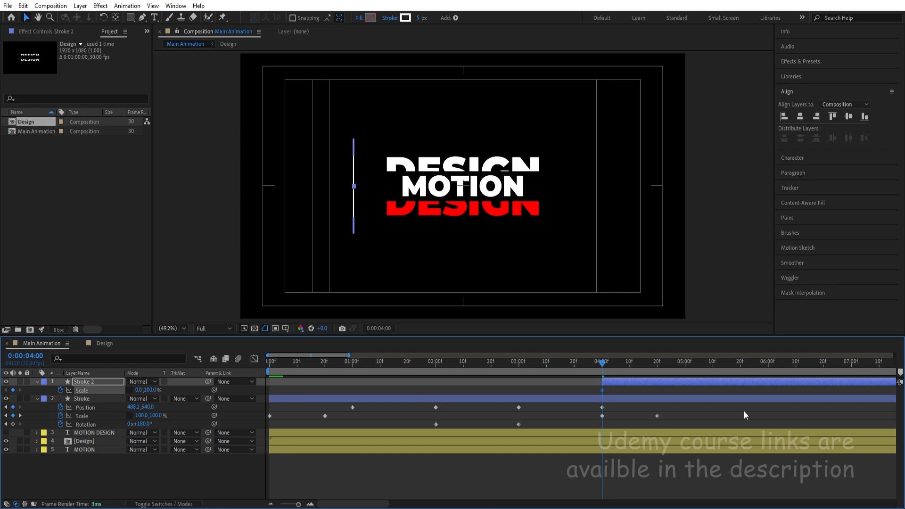
Set Stroke 2's horizontal scale to 100% at 0:00:04:20 and preview the line growing across the title.
drag(646, 365, 650, 368)
key(k)
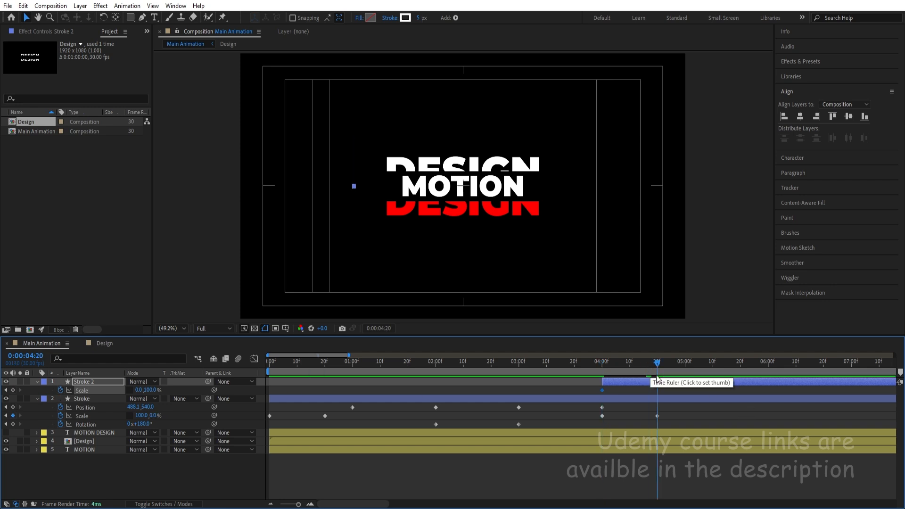
click(138, 391)
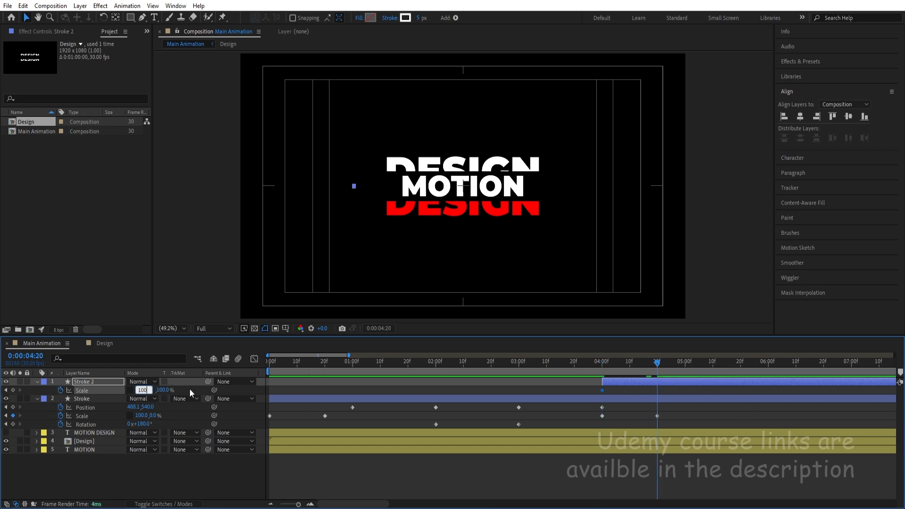
text(100)
key(Return)
key(space)
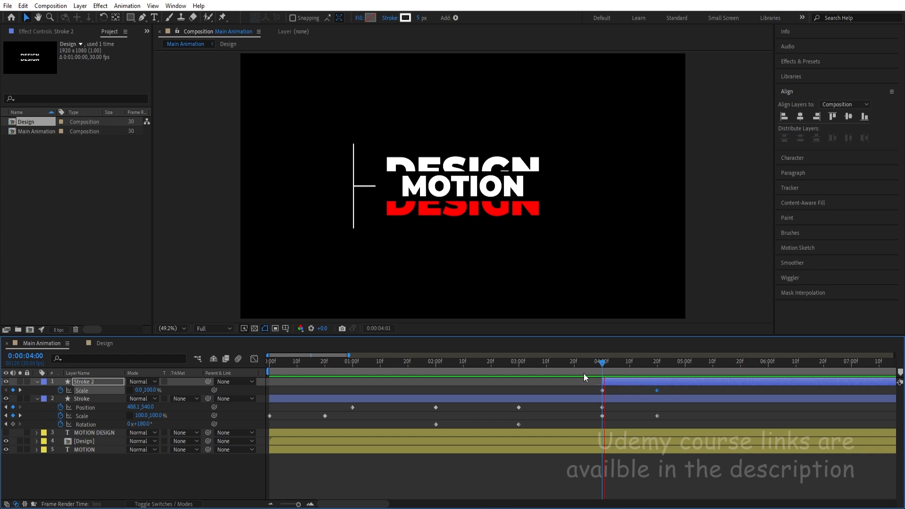
key(space)
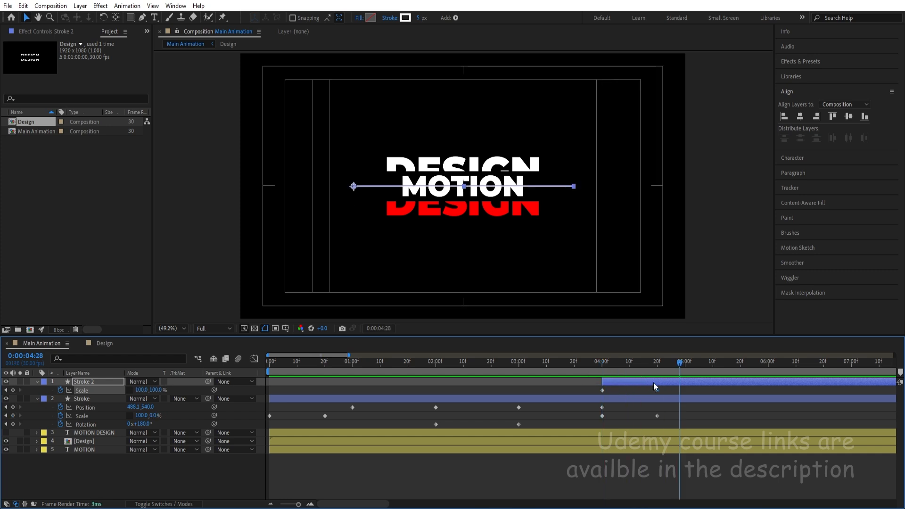
Duplicate the Stroke 2 layer with the current time at 0:00:04:20.
click(657, 363)
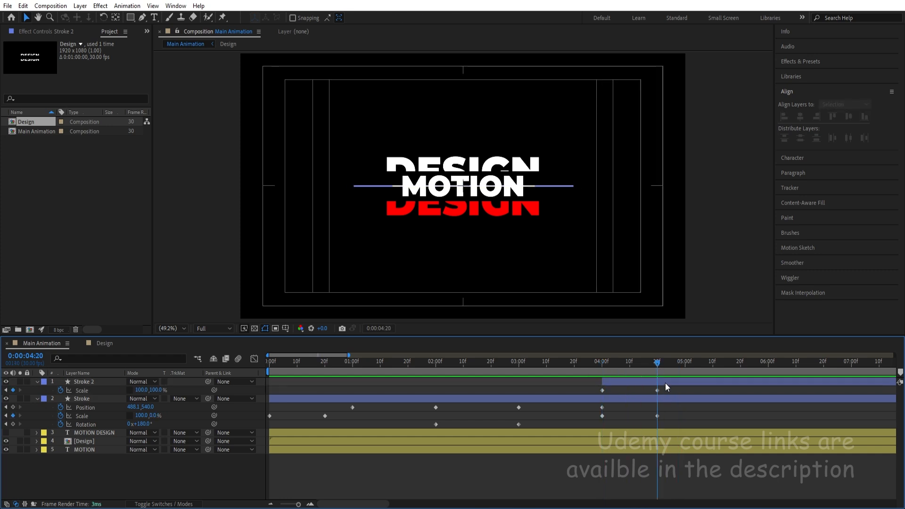
click(665, 381)
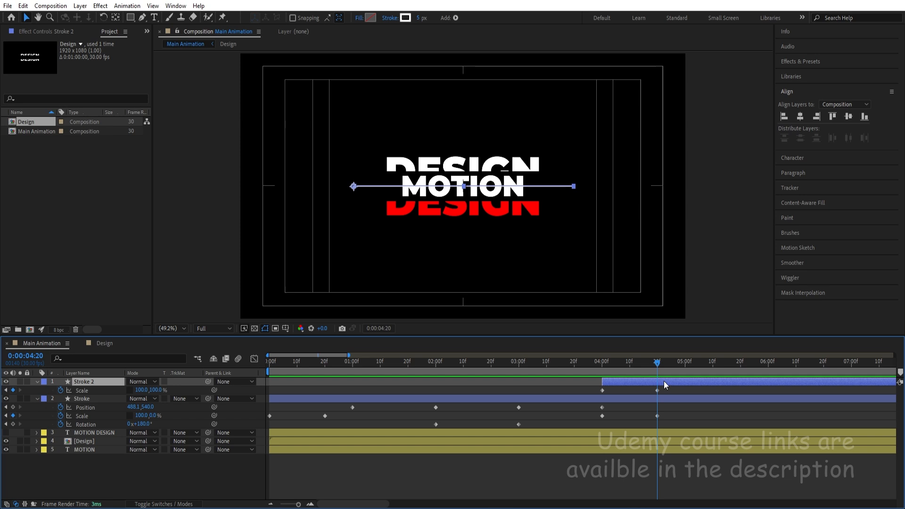
key(ctrl+d)
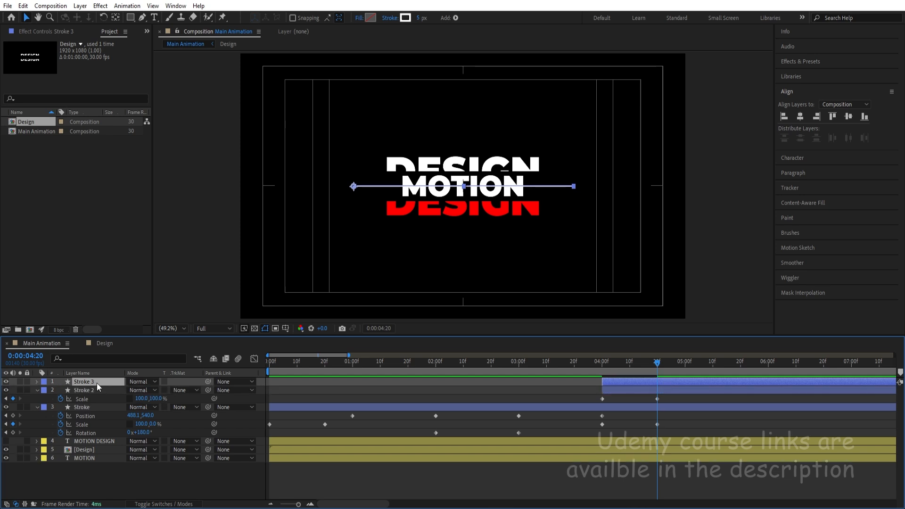
Reveal Position on Stroke 3 and Stroke 2 and start keyframing it on both layers at 0:00:04:20.
key(p)
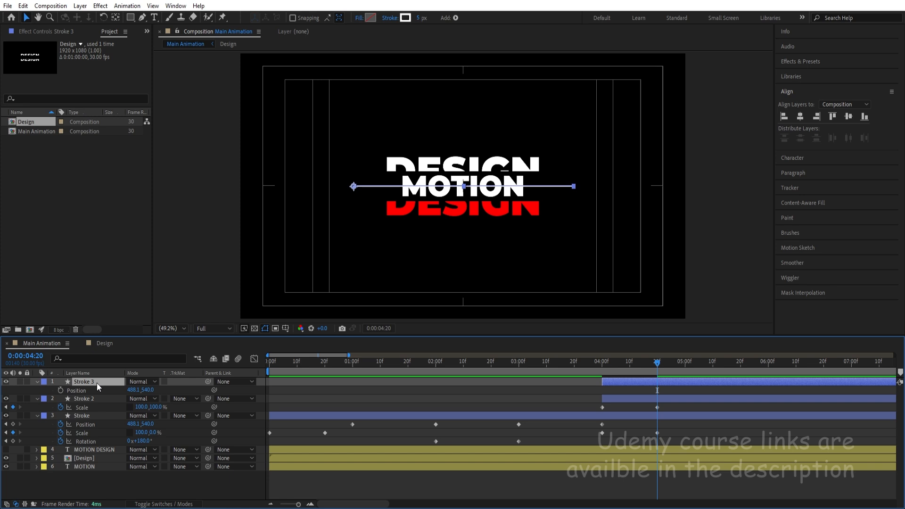
click(92, 397)
key(p)
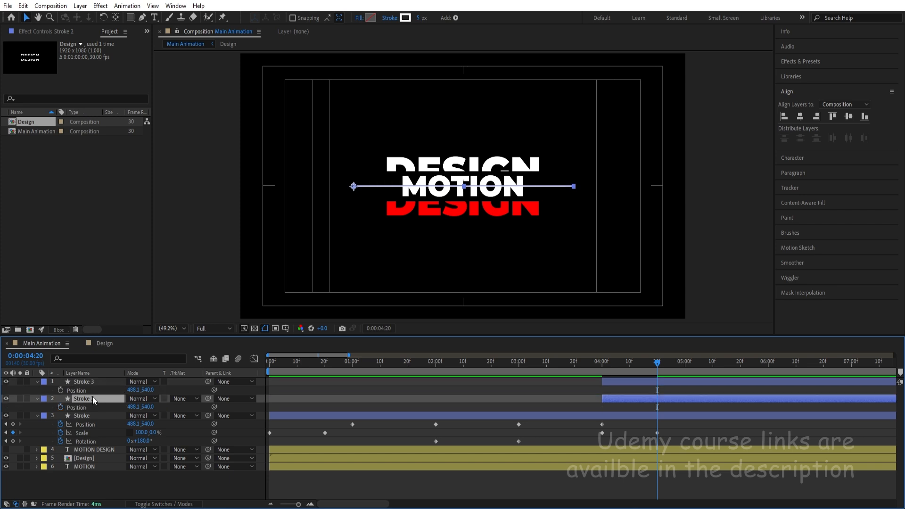
ctrl+click(93, 383)
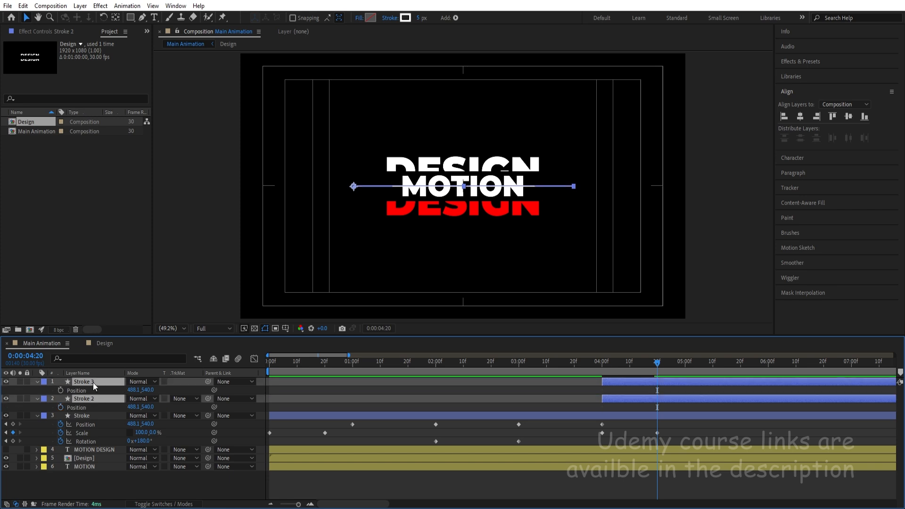
click(61, 390)
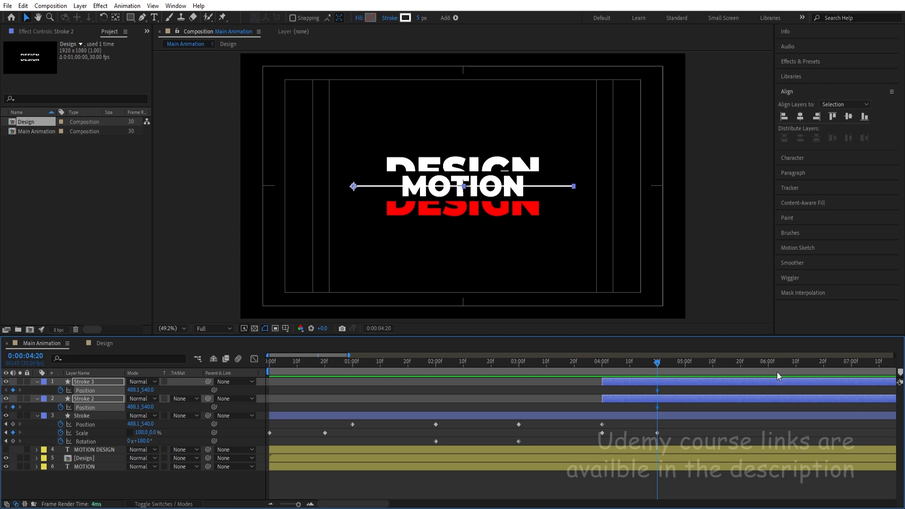
At 0:00:06:00, set the vertical position of Stroke 3 to 480 and of Stroke 2 to 602.
click(769, 363)
click(724, 392)
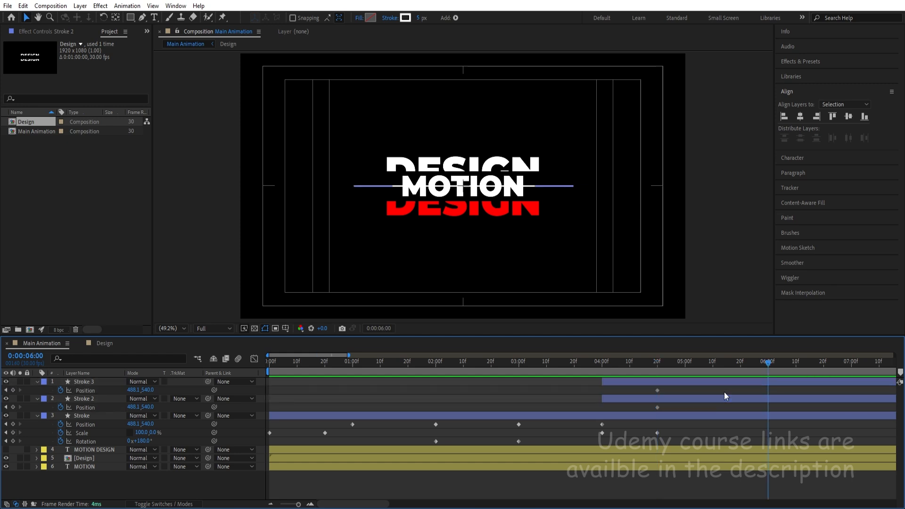
click(728, 381)
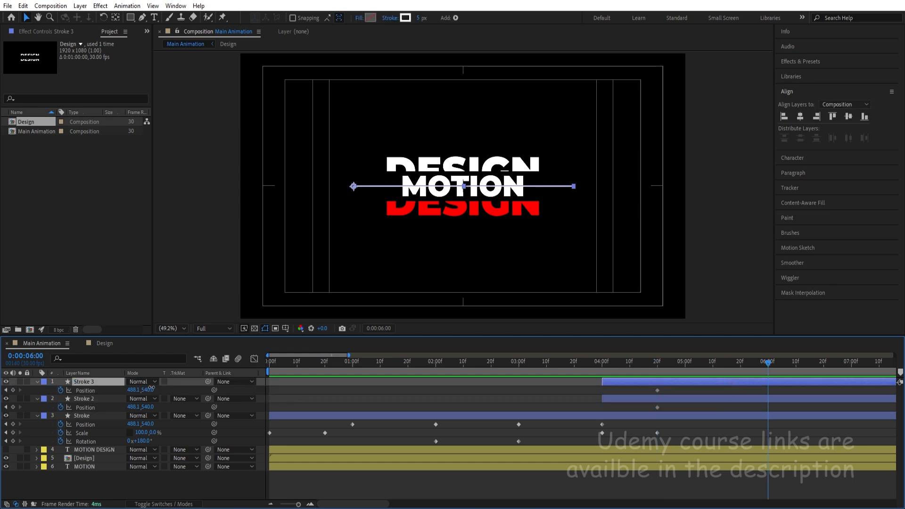
mouse_move(151, 389)
mouse_down()
mouse_move(88, 364)
mouse_move(171, 411)
mouse_up()
click(100, 402)
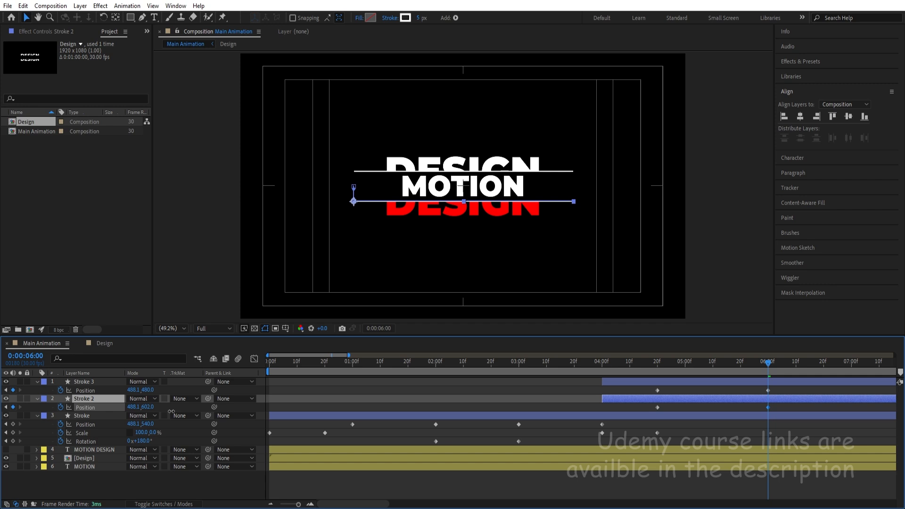
Preview the two lines separating and move the end Position keyframes of Stroke 3 and Stroke 2 to 0:00:05:21.
click(685, 410)
click(659, 365)
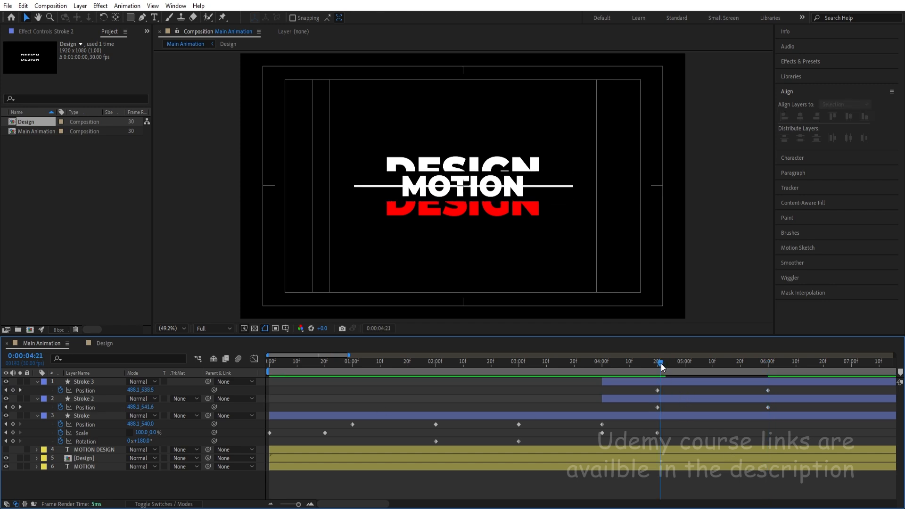
key(space)
key(space)
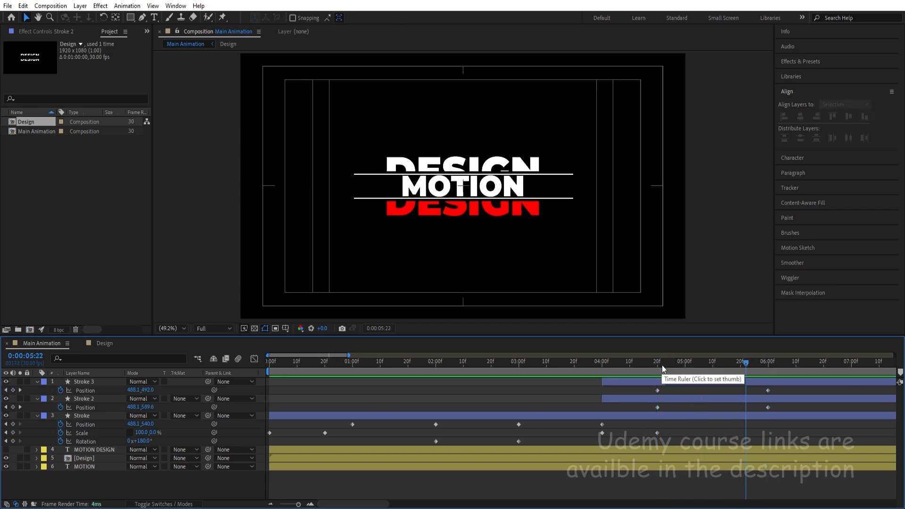
mouse_move(745, 389)
mouse_down()
mouse_move(785, 408)
mouse_move(743, 395)
mouse_up()
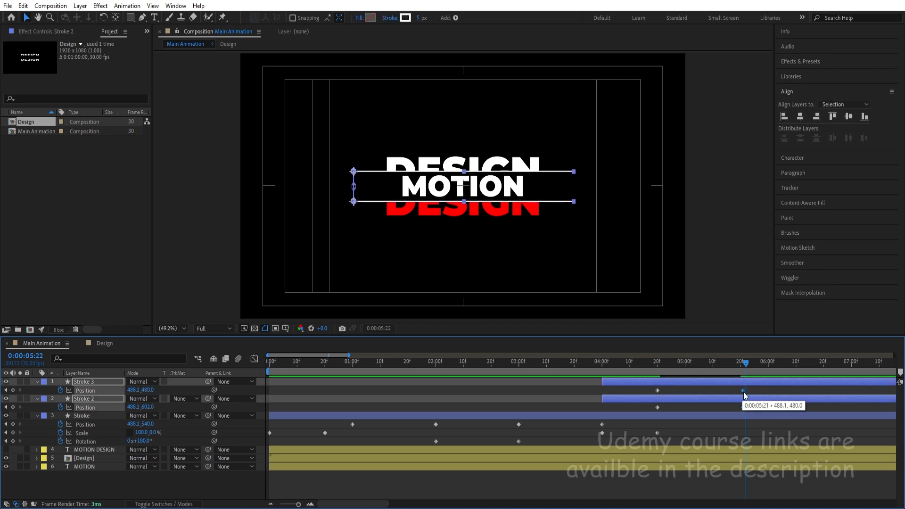
Preview the whole stroke animation from the beginning and return to the keyframe at 0:00:04:20.
key(Home)
key(space)
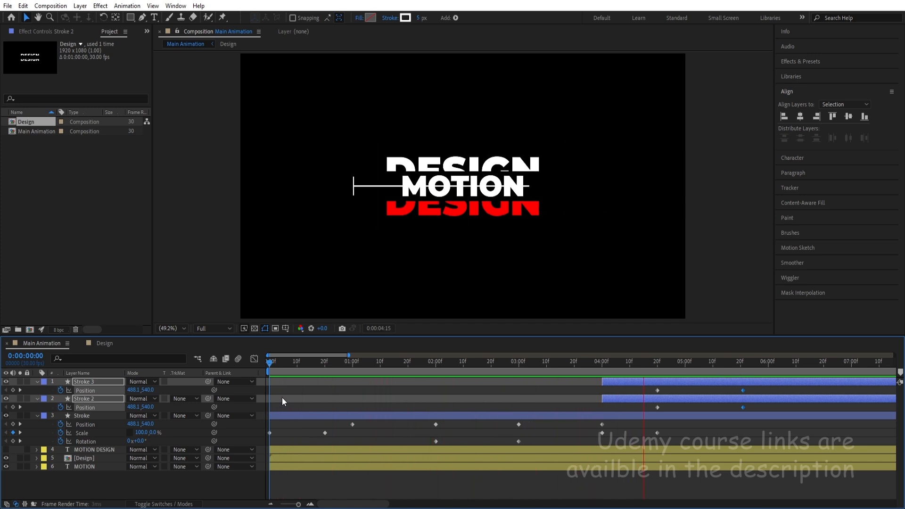
key(space)
click(679, 429)
key(j)
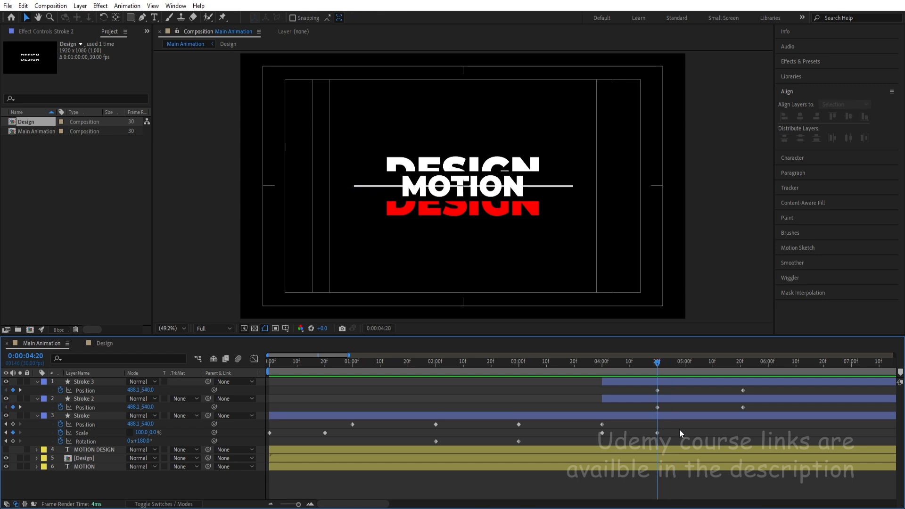
Collapse the stroke layers' keyframed properties and scrub through the animation to 0:00:03:12.
key(u)
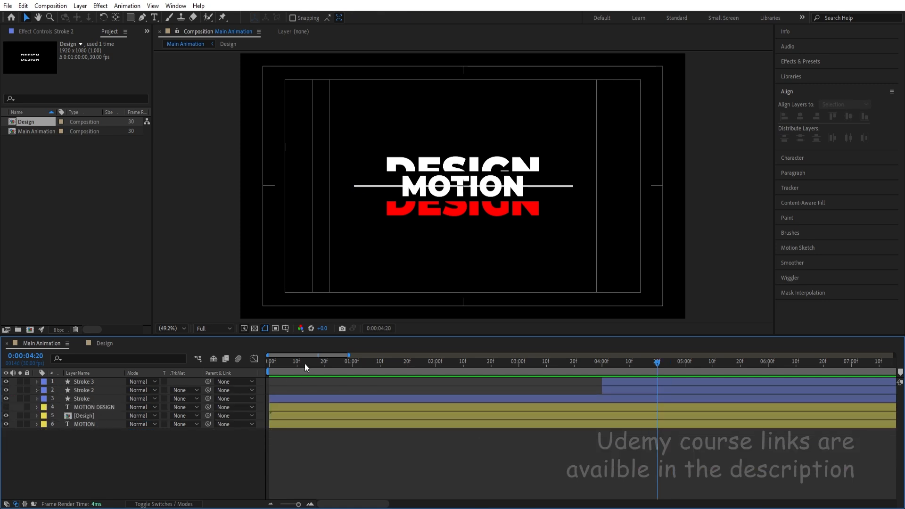
drag(303, 360, 230, 357)
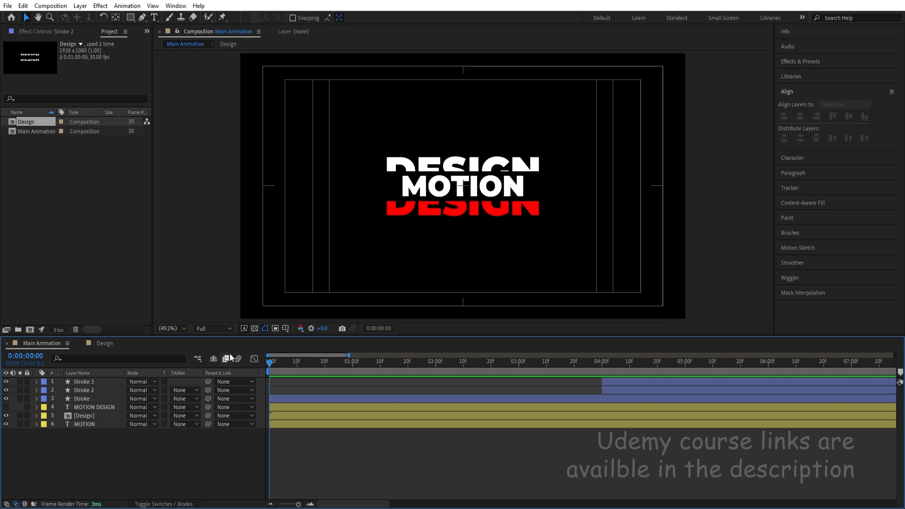
click(610, 389)
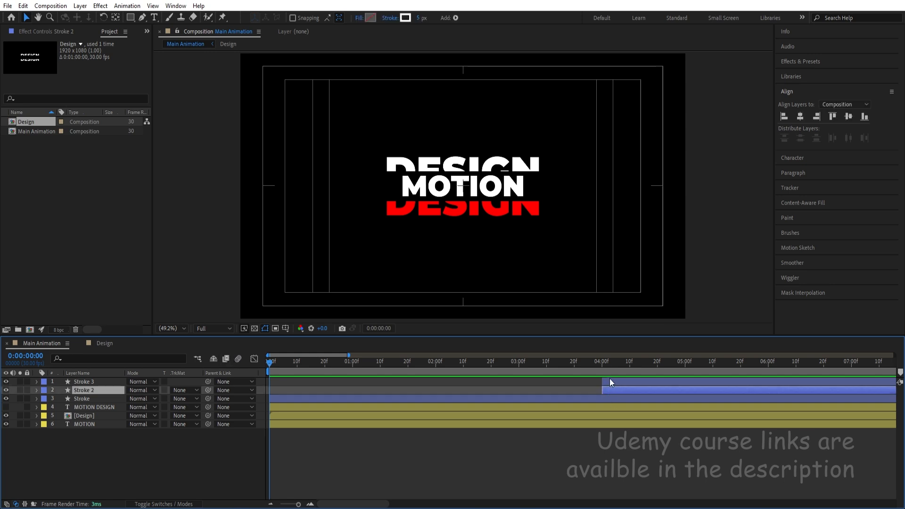
shift+click(610, 379)
key(u)
mouse_move(611, 370)
mouse_down()
mouse_move(718, 371)
mouse_move(552, 375)
mouse_up()
click(515, 399)
key(u)
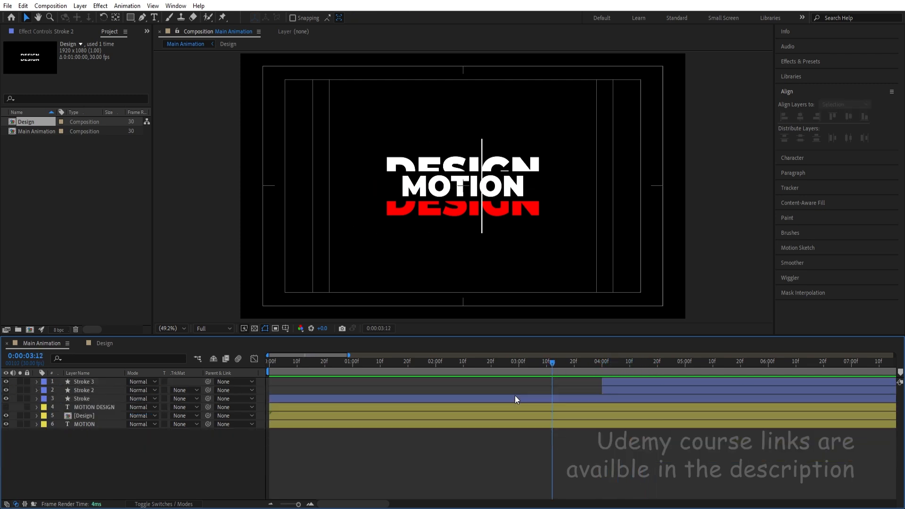
Reveal the stroke layers' keyframes, relink their Scale proportions and collapse the layers.
key(u)
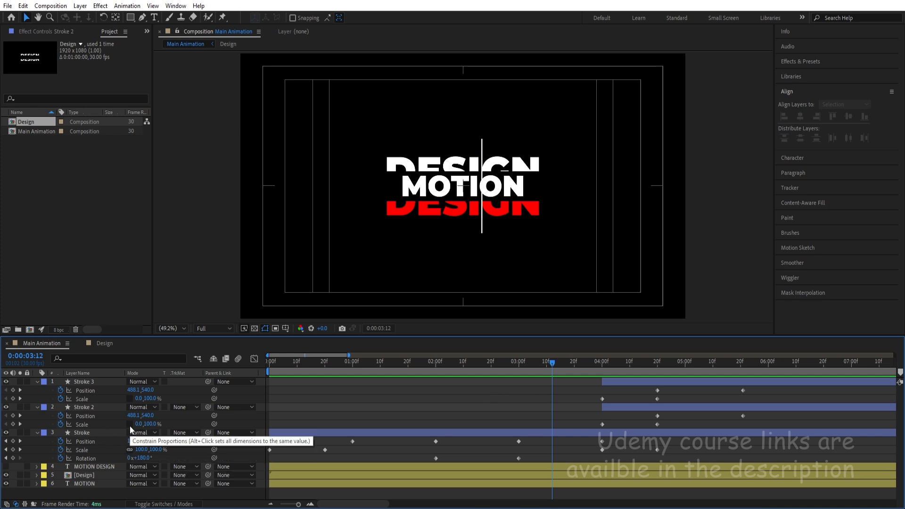
click(130, 398)
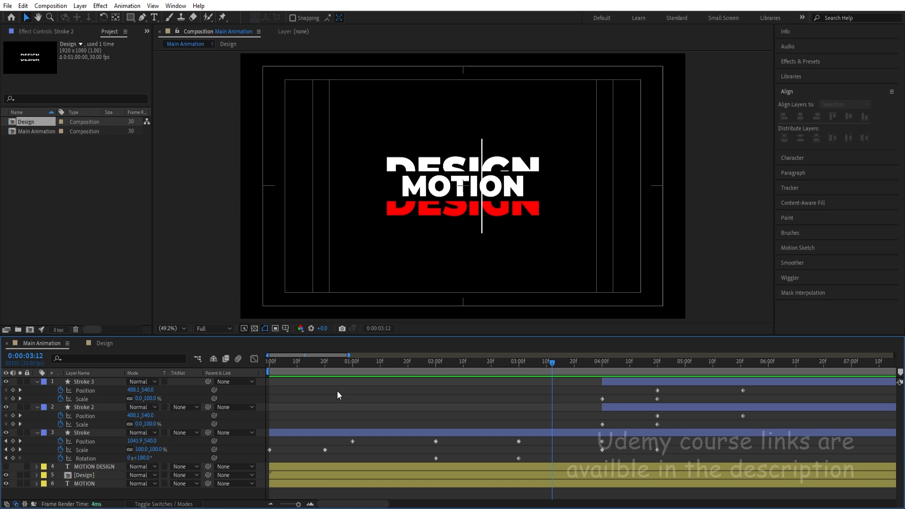
key(u)
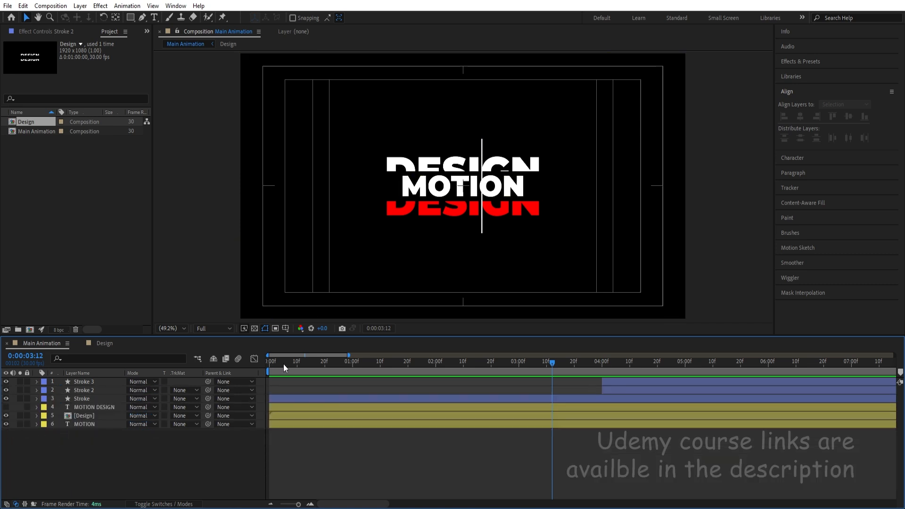
Go back to 0:00:00:00 and hide the Design layer so only the MOTION text is shown.
drag(284, 364, 254, 365)
click(6, 415)
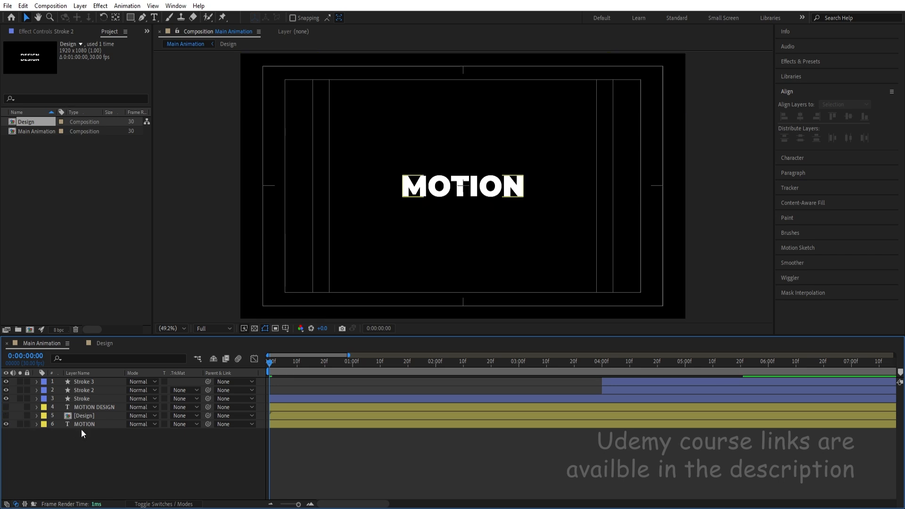
click(89, 424)
click(116, 455)
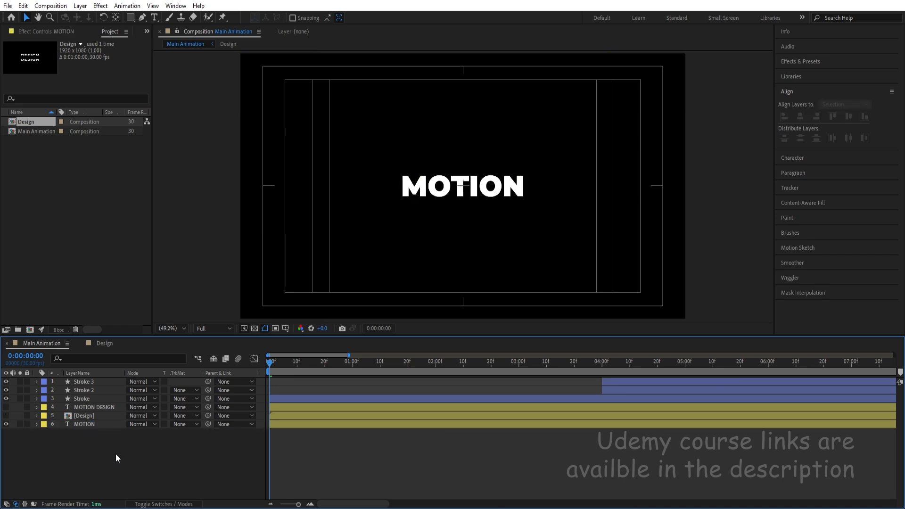
Reveal the Stroke layer's keyframes and set the current time to its first Position keyframe at 0:00:01:00.
click(311, 401)
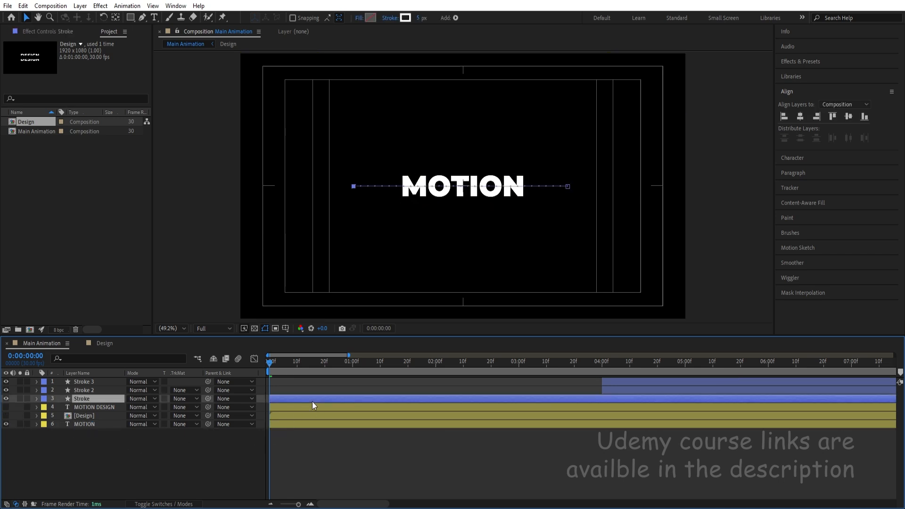
key(u)
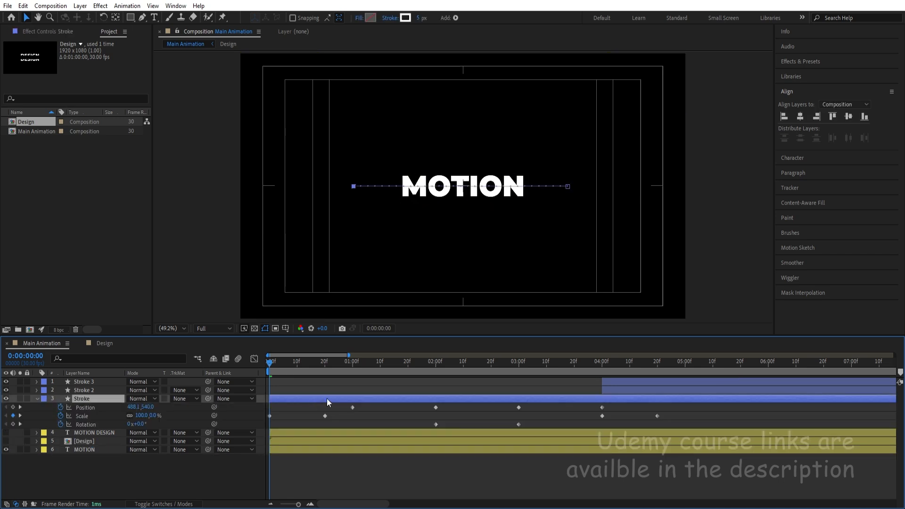
click(326, 362)
mouse_move(329, 364)
mouse_down()
mouse_move(271, 360)
mouse_move(440, 378)
mouse_move(353, 375)
mouse_up()
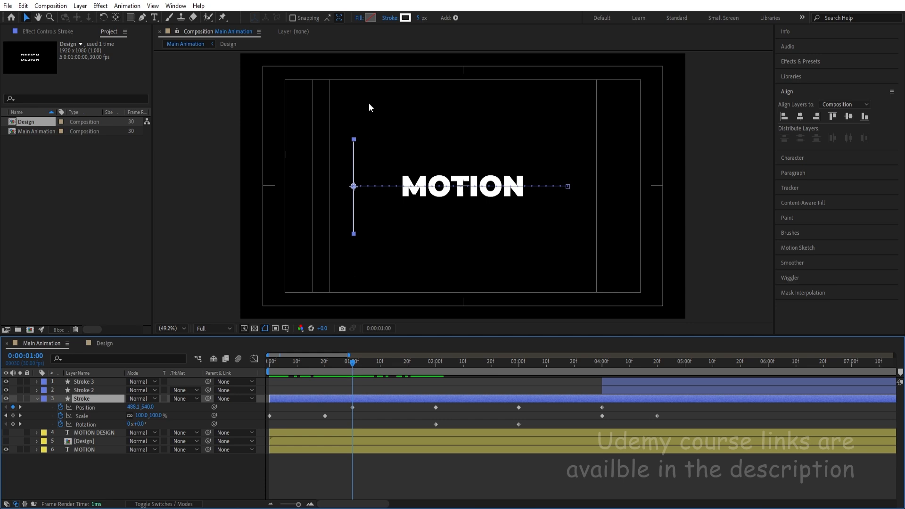
click(370, 18)
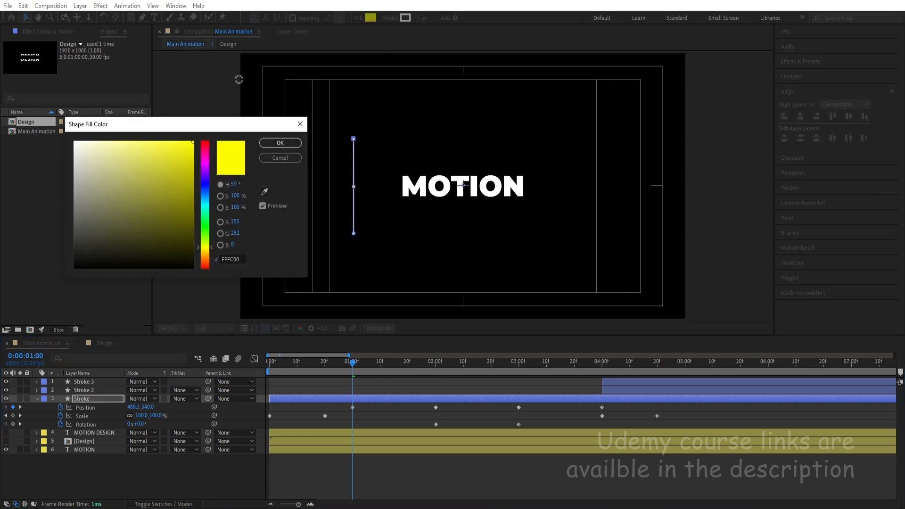
click(278, 158)
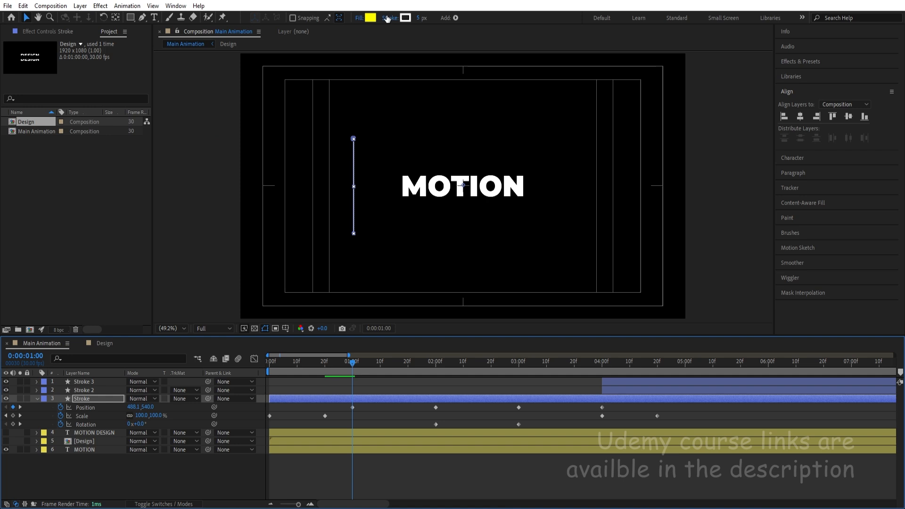
click(387, 18)
click(405, 226)
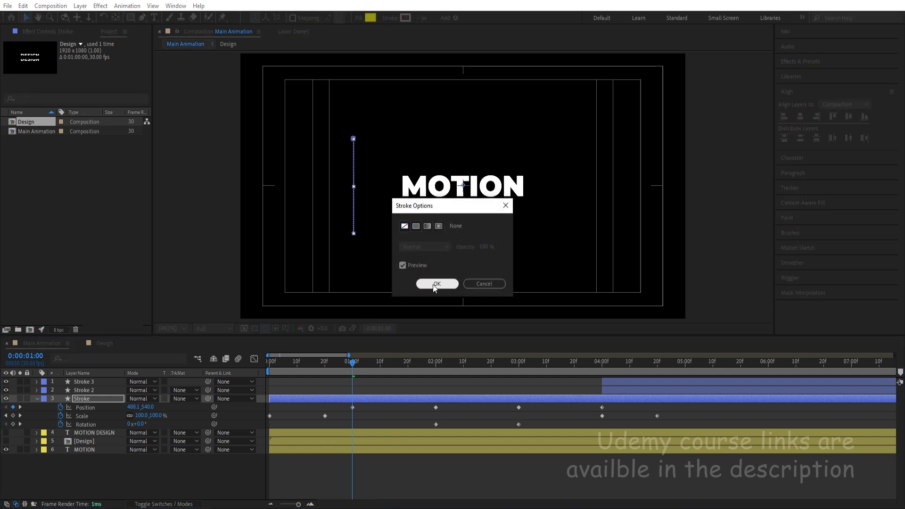
click(437, 284)
click(353, 383)
click(366, 395)
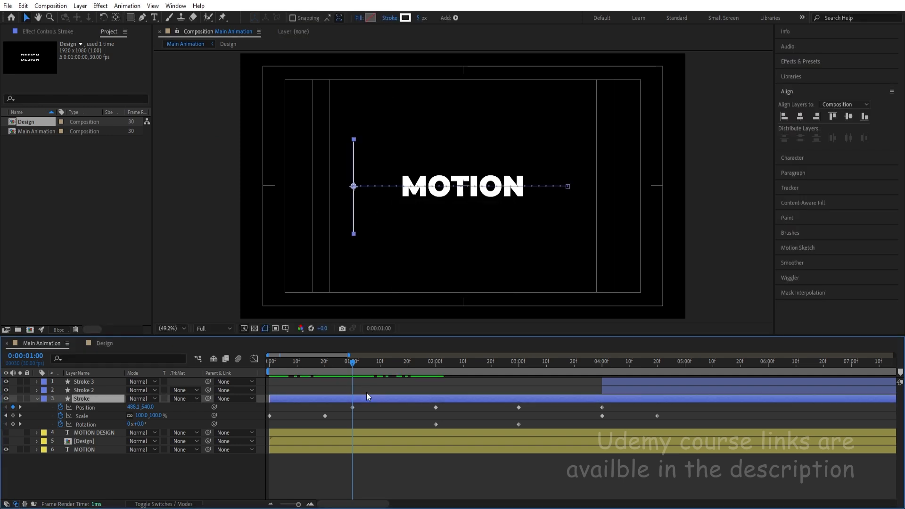
click(369, 412)
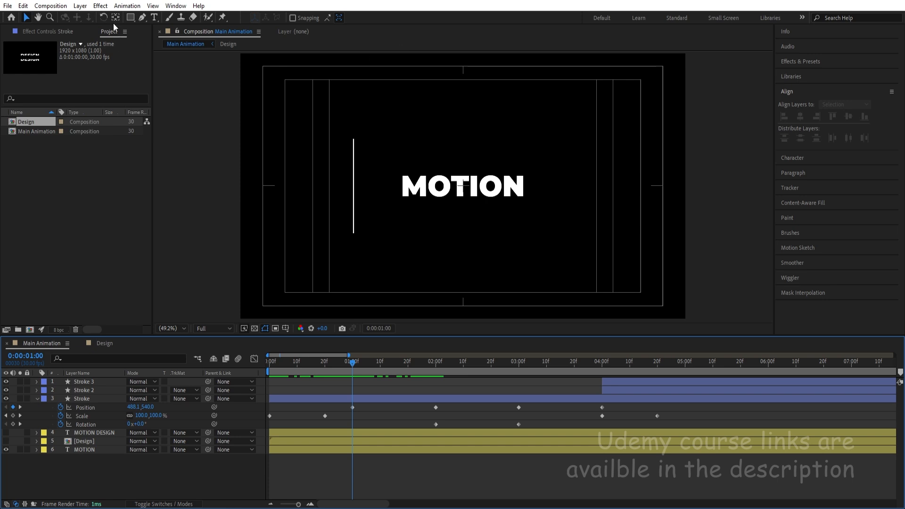
Draw a rectangle filled with FFFC00 and without a stroke, from the vertical line's upper end across the MOTION text.
click(130, 21)
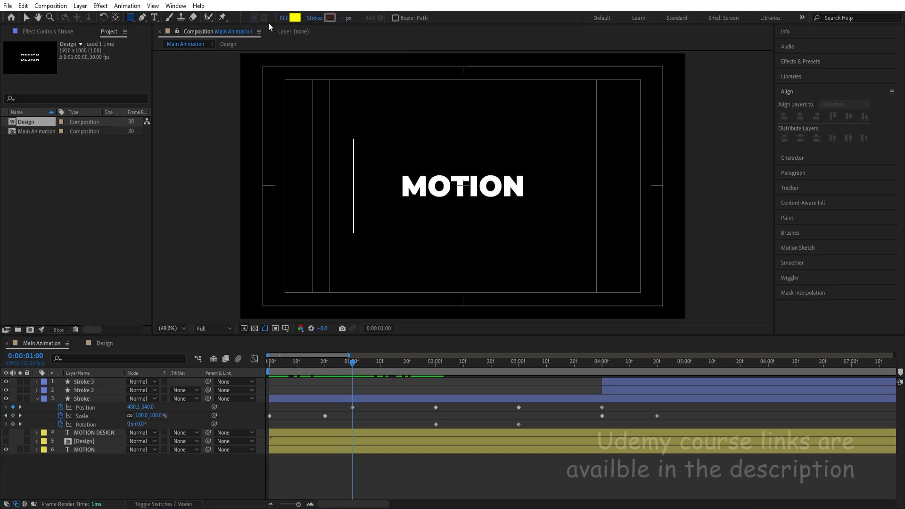
click(294, 18)
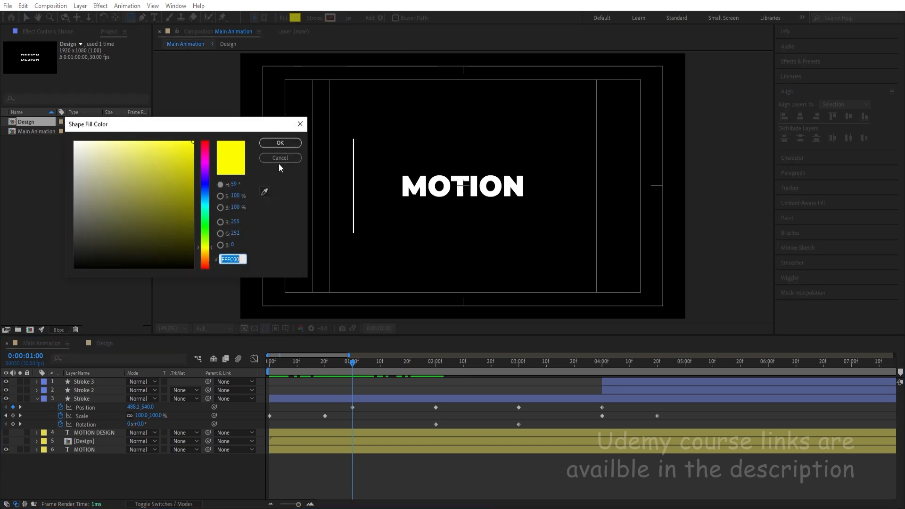
click(276, 139)
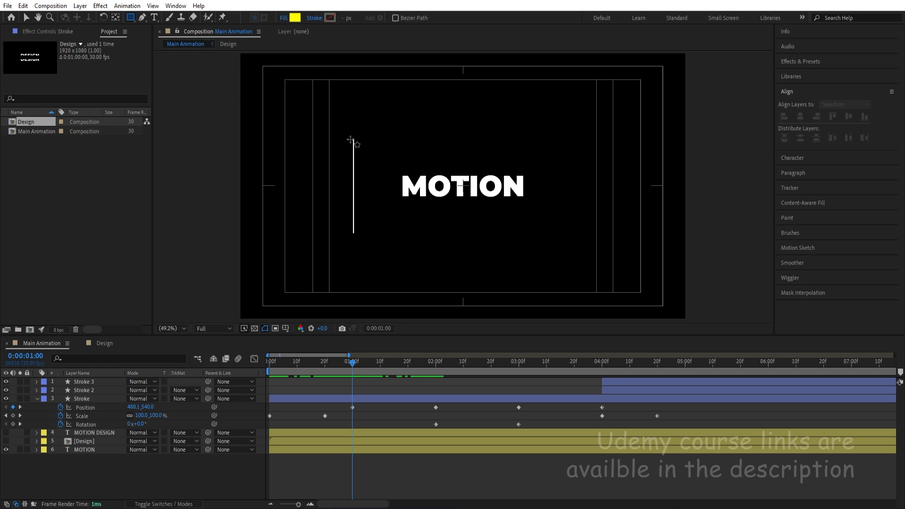
drag(353, 140, 562, 231)
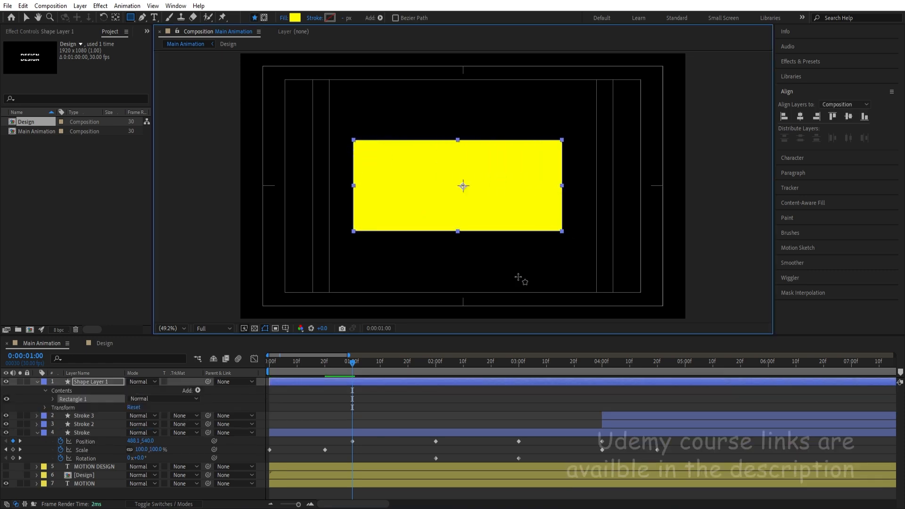
Rename the yellow rectangle's layer to Mask and set its label colour to Red.
click(106, 382)
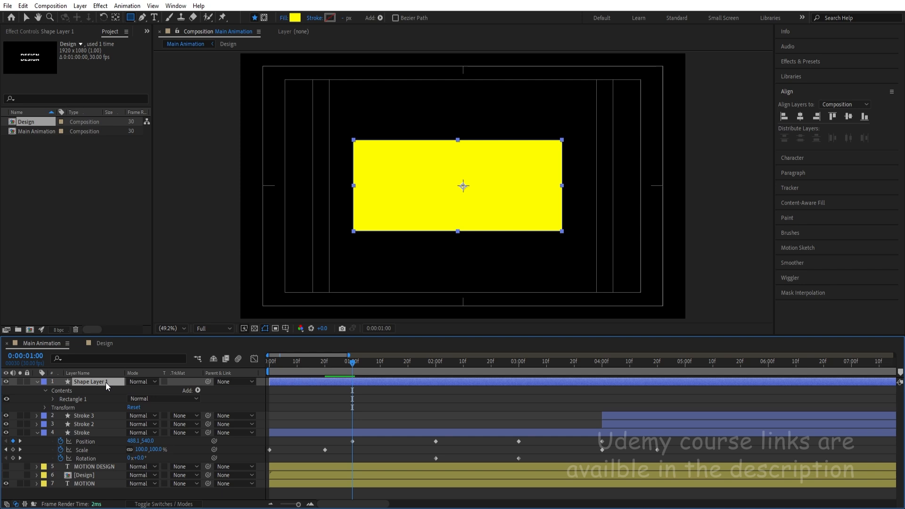
key(Return)
text(Mask)
key(Return)
click(44, 382)
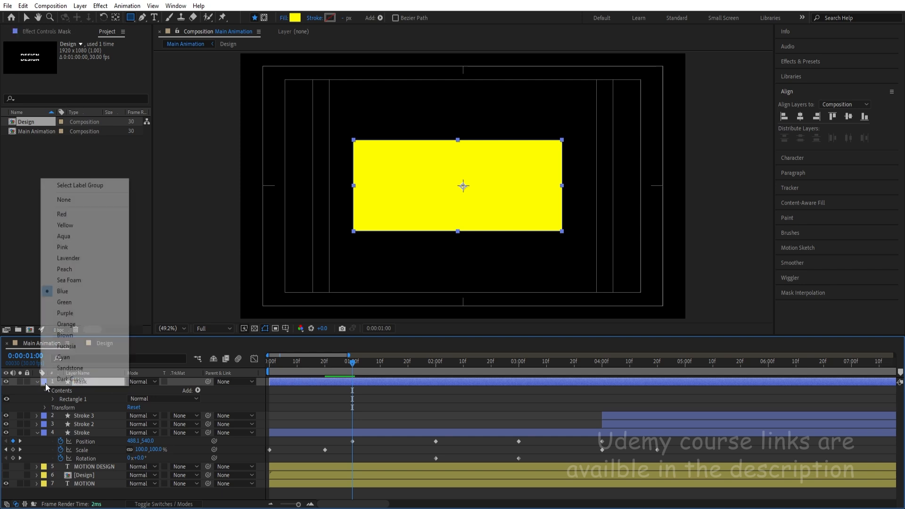
click(75, 215)
click(340, 410)
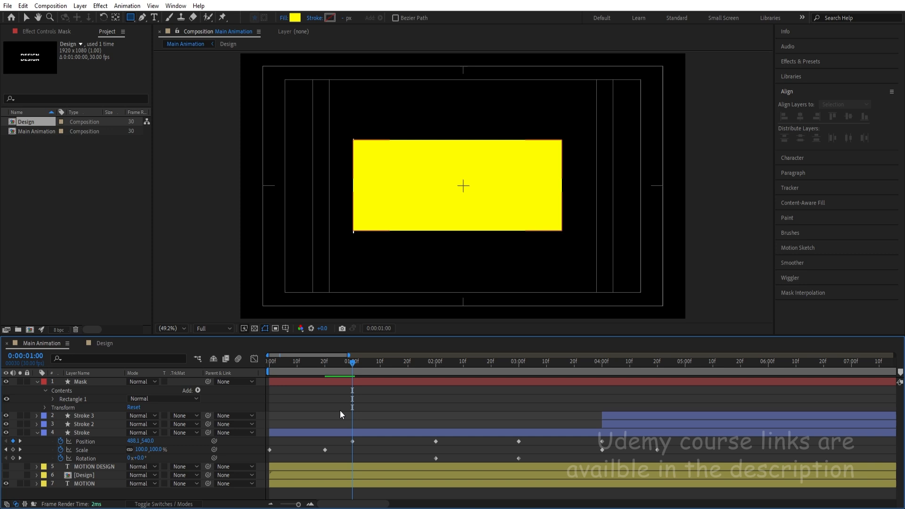
Place the Mask layer directly above the MOTION layer and add a Position keyframe to it at 0:00:01:00.
click(340, 384)
drag(80, 382, 100, 478)
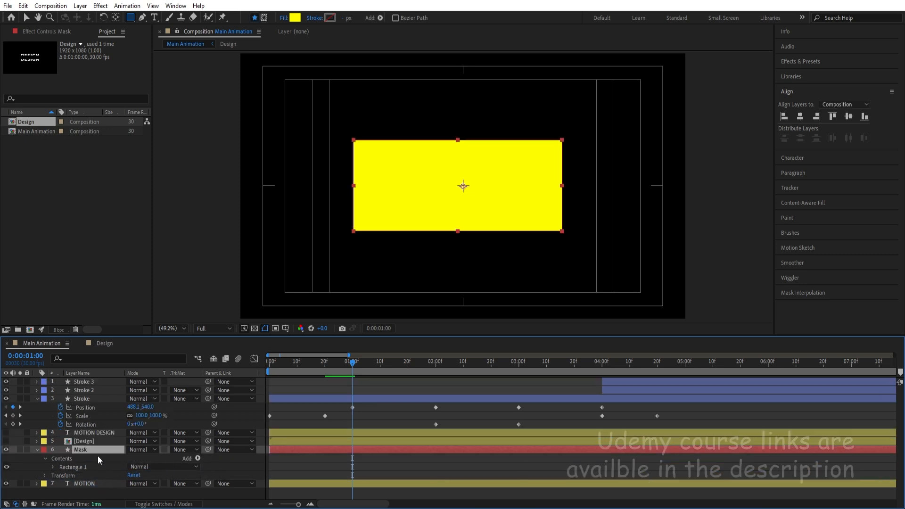
key(p)
click(72, 459)
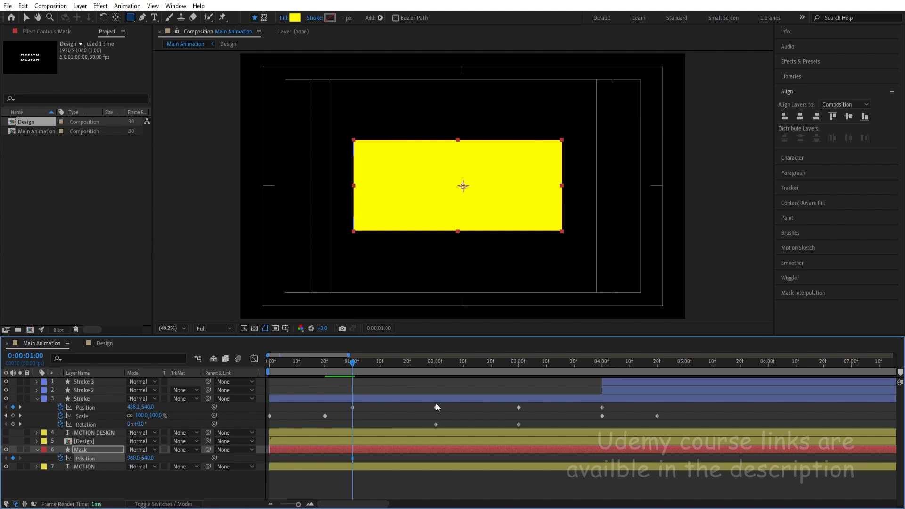
At 0:00:02:00, shift the Mask horizontally to Position 1885.5, 540 so its edge meets the vertical stroke beyond the text.
click(434, 364)
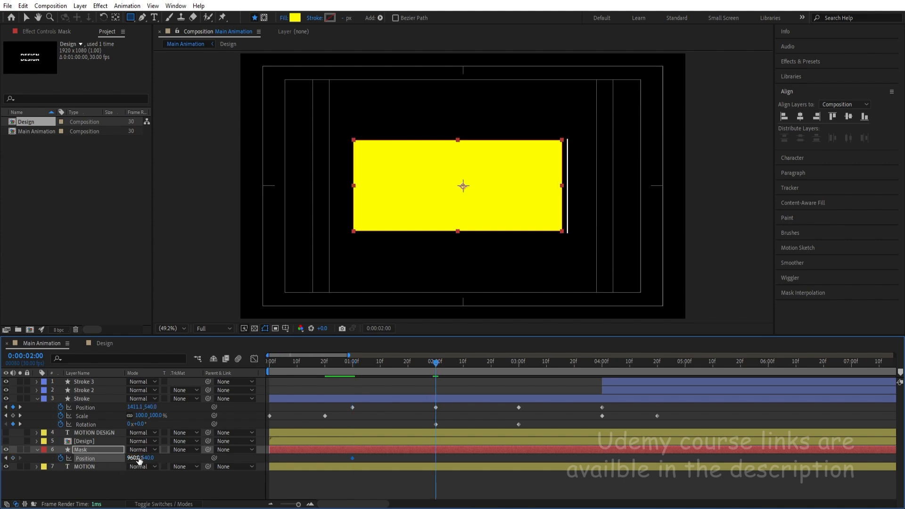
drag(139, 460, 510, 391)
scroll(605, 161, up, 3)
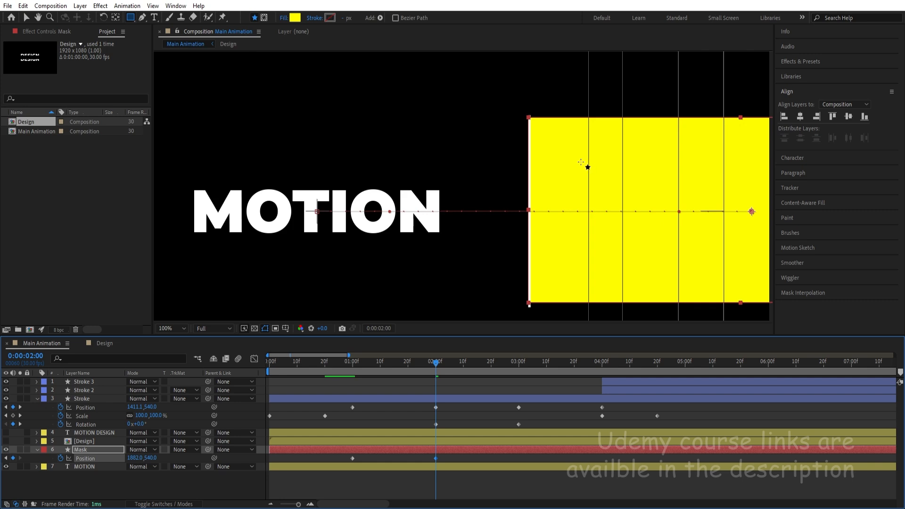
scroll(540, 142, up, 2)
key(Right)
key(Right)
key(Right)
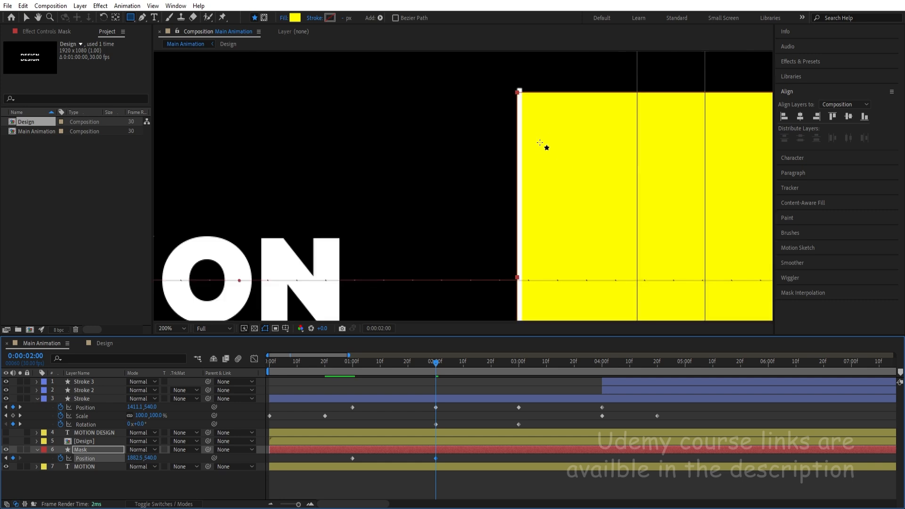
scroll(541, 140, down, 1)
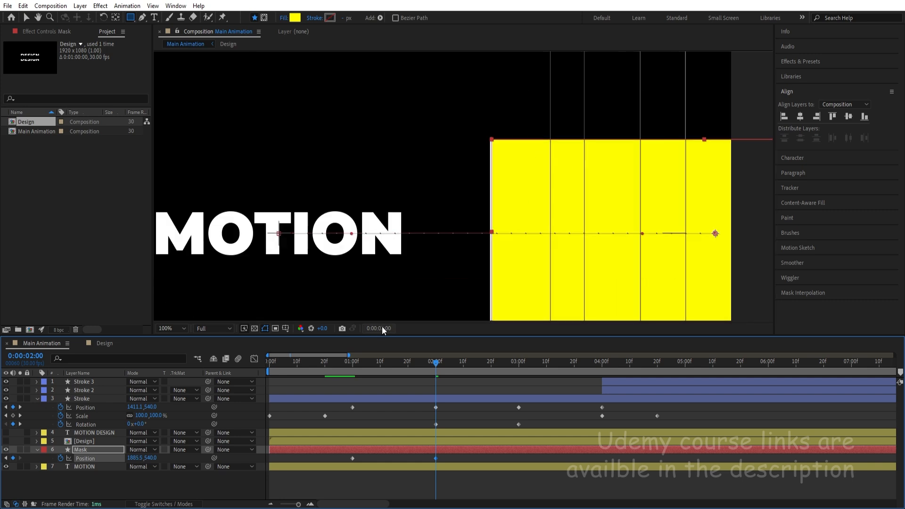
Nudge the Mask's 0:00:01:00 keyframe to Position 962, 540 against the stroke, fit the composition in view and preview the reveal.
key(j)
drag(300, 177, 682, 93)
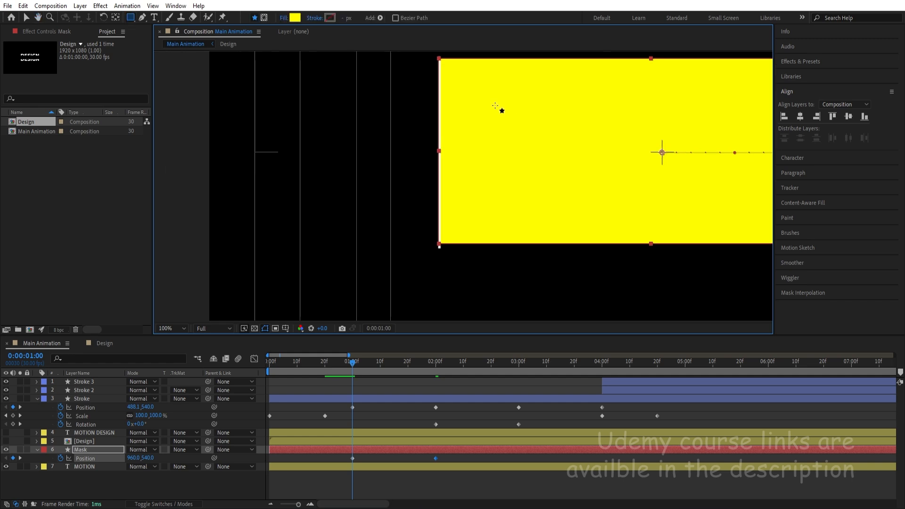
scroll(452, 142, up, 1)
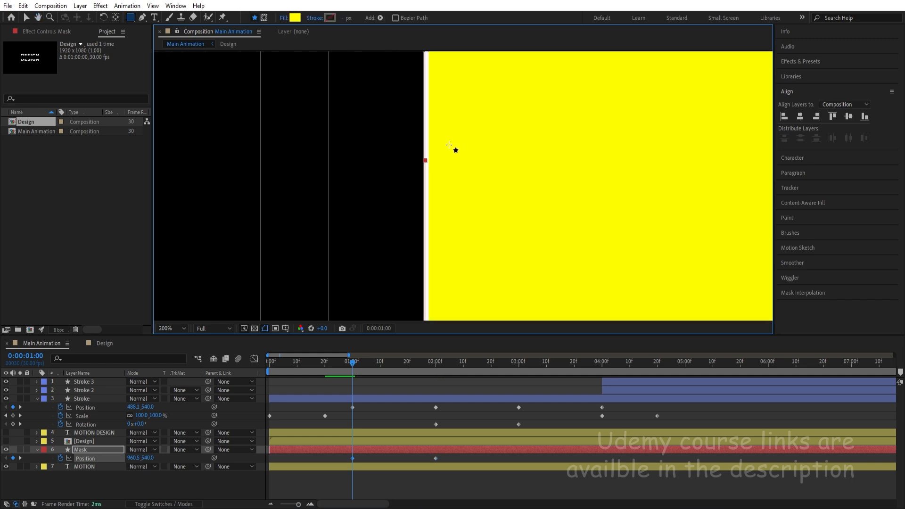
key(Right)
click(175, 328)
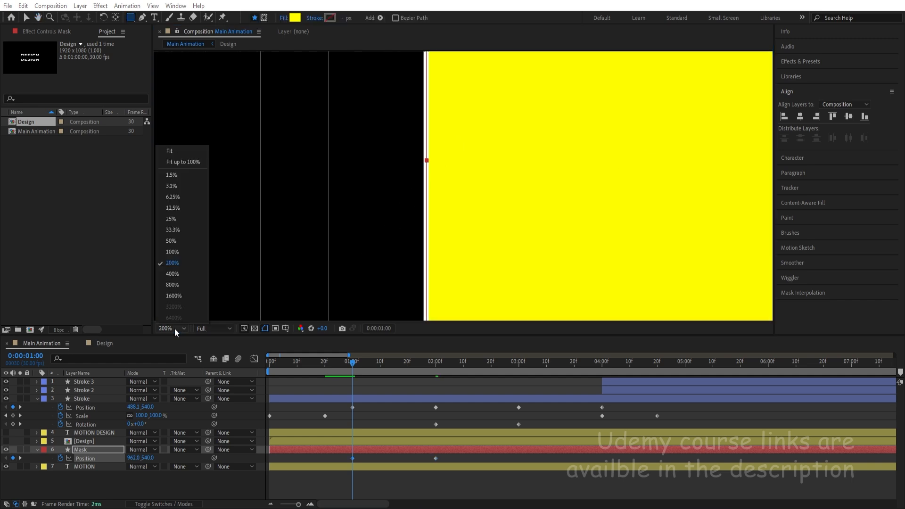
click(177, 149)
key(space)
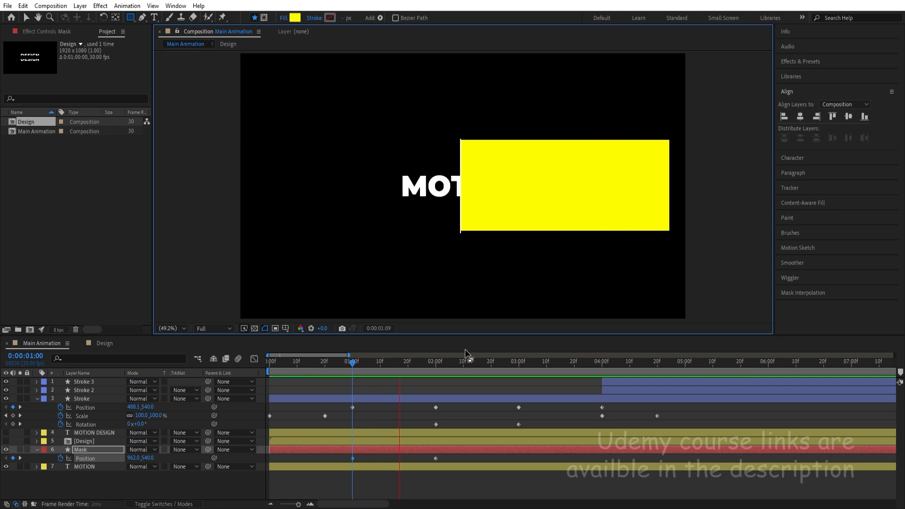
key(space)
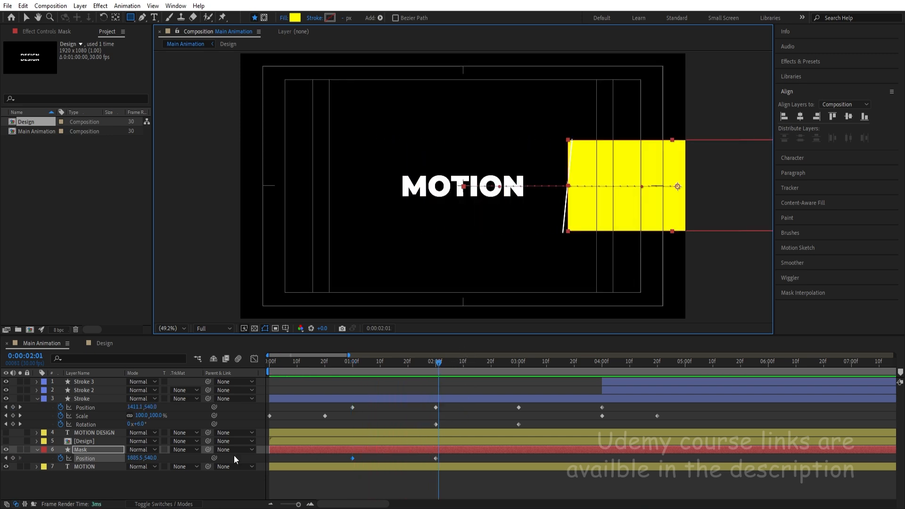
Duplicate the Mask layer, make the Design layer visible and place the Mask 2 copy directly above it.
click(97, 450)
key(ctrl+d)
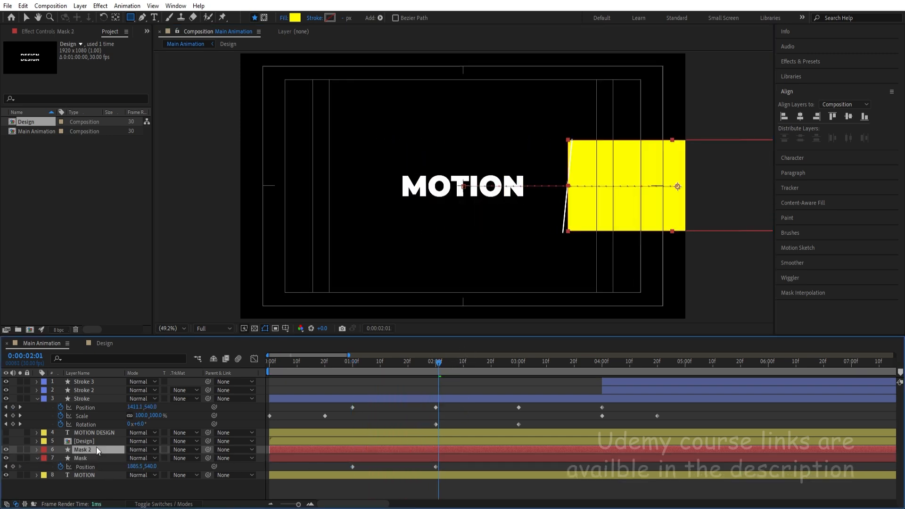
click(5, 442)
drag(78, 448, 75, 439)
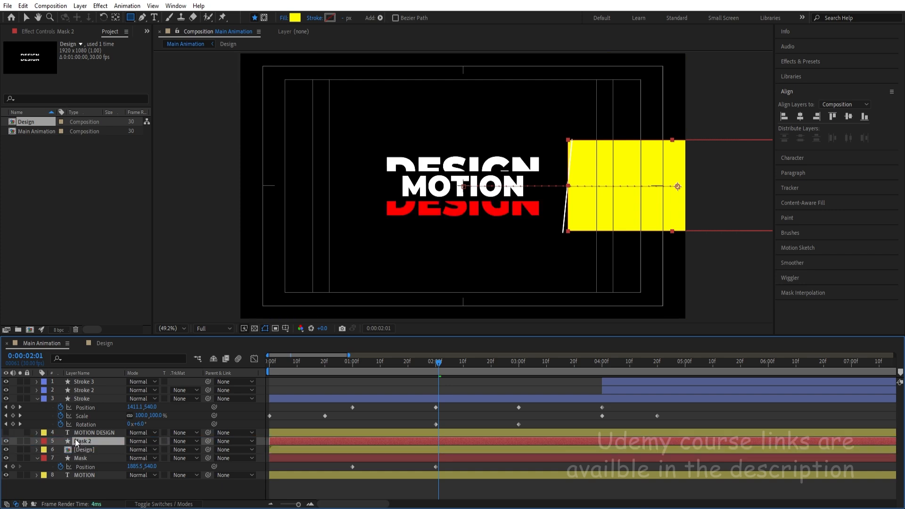
Move Mask 2's two Position keyframes so they start at 0:00:03:00, and time-reverse them.
drag(471, 373, 520, 380)
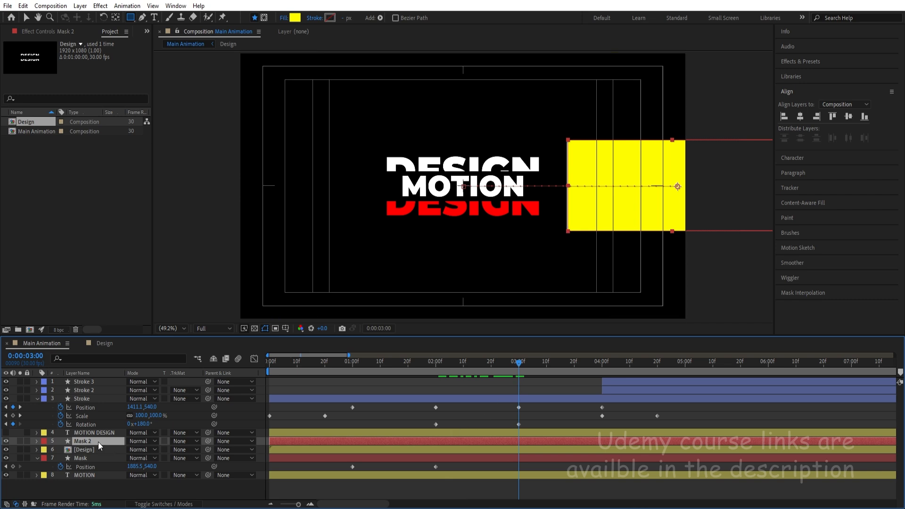
key(u)
click(82, 450)
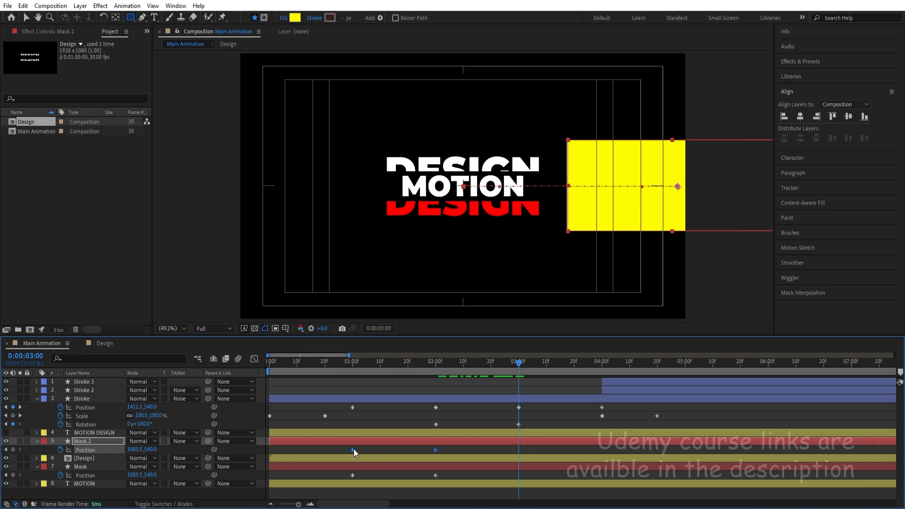
drag(354, 449, 520, 444)
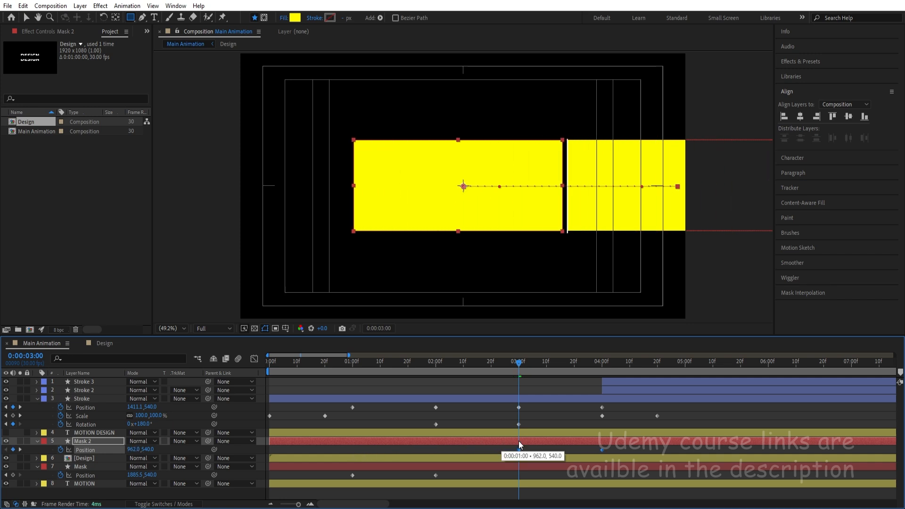
right_click(519, 454)
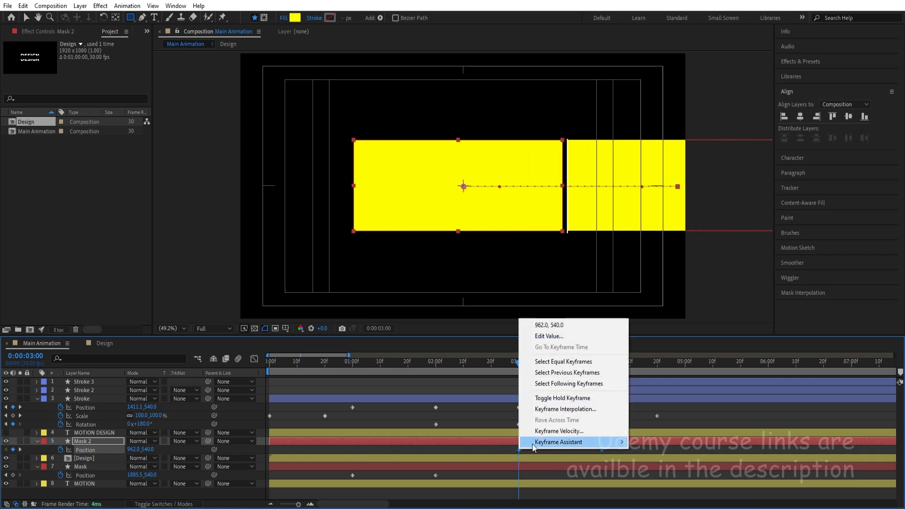
mouse_move(535, 445)
click(651, 442)
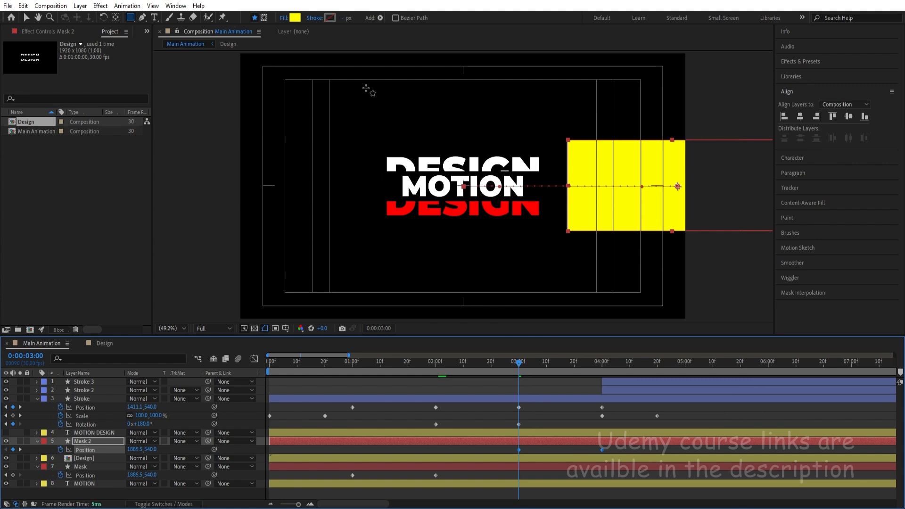
Change Mask 2's fill to blue and preview its movement with the stroke.
click(295, 18)
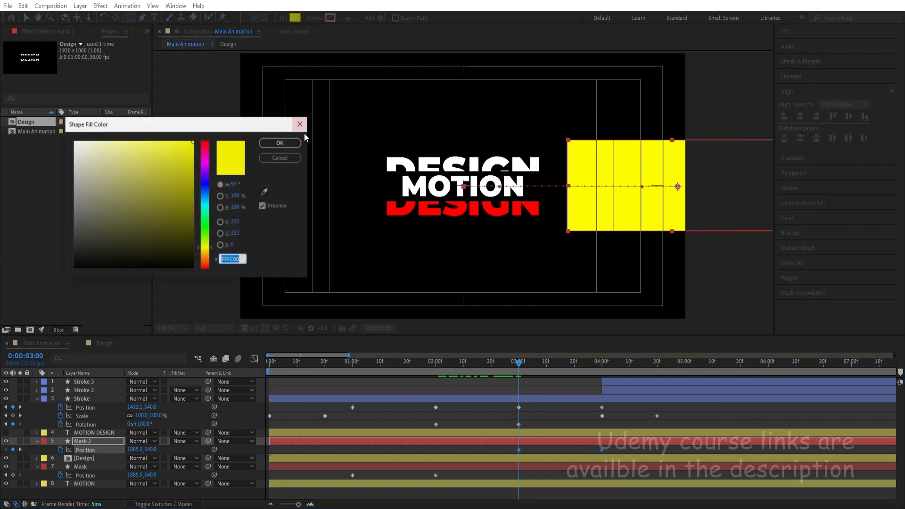
click(204, 183)
key(Return)
key(space)
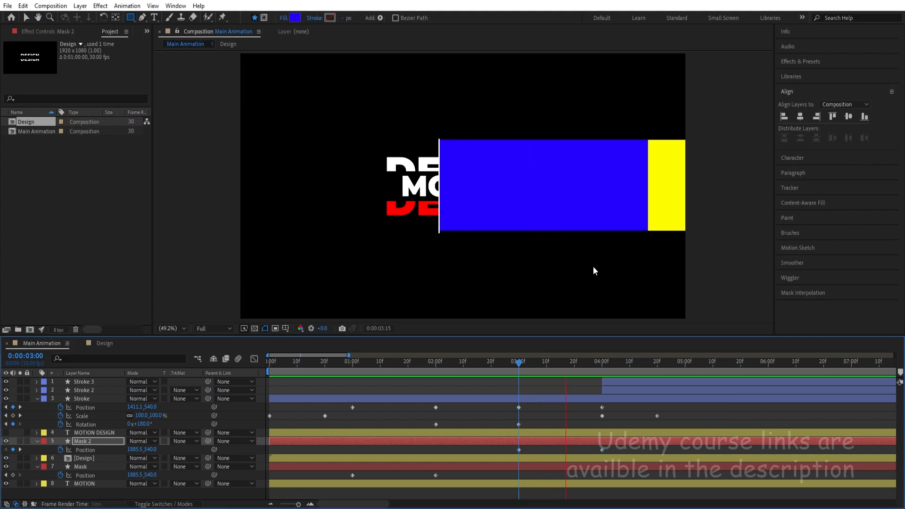
key(space)
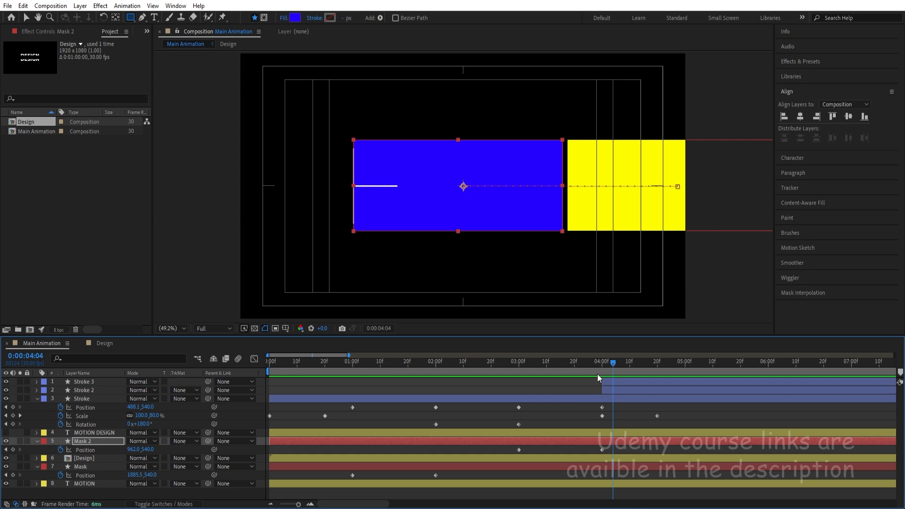
Move the current time back to 0:00:00:04 and collapse the properties of all layers.
drag(601, 363, 280, 383)
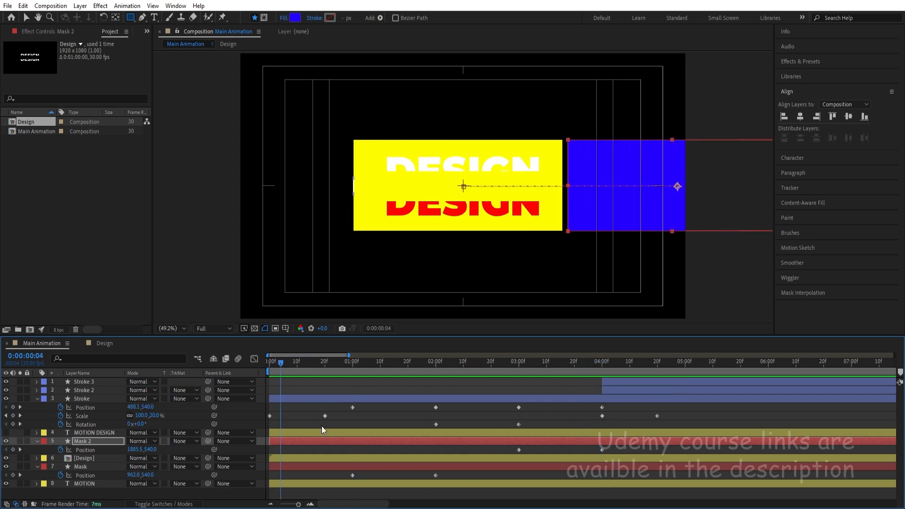
click(304, 414)
key(u)
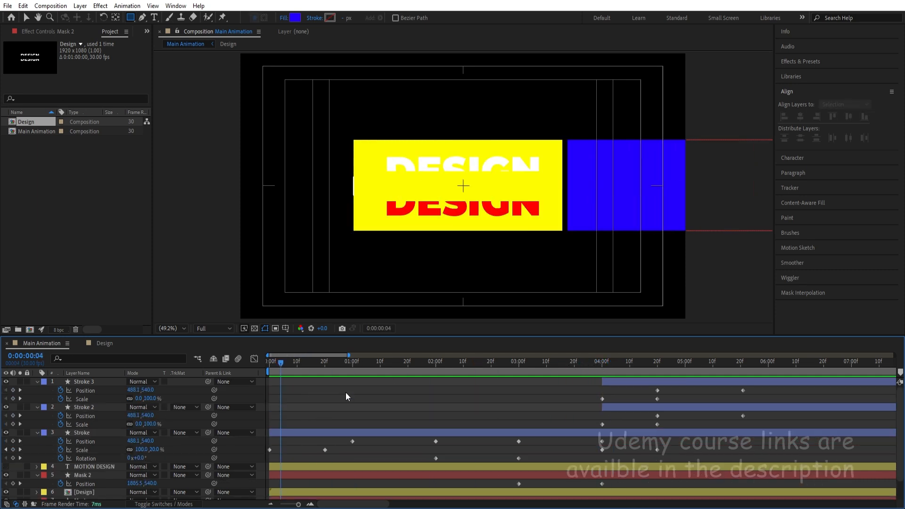
key(u)
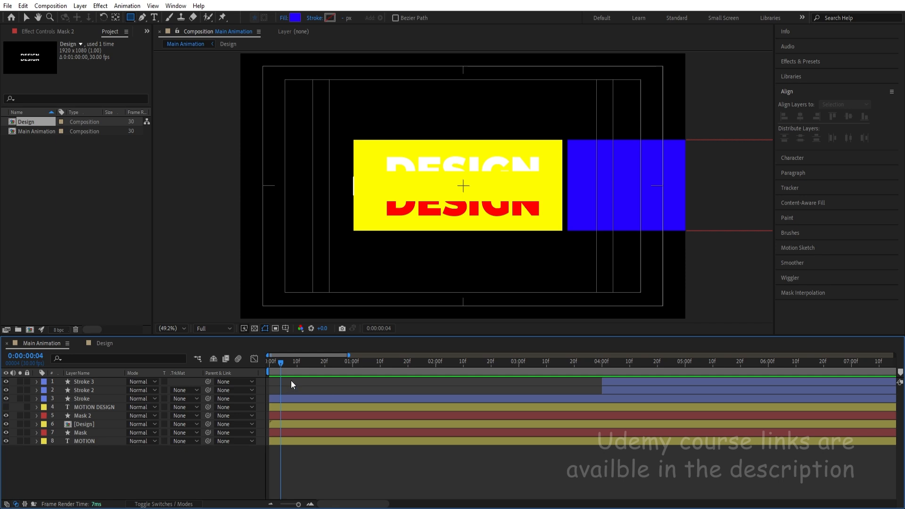
Set the MOTION layer's track matte to Alpha Inverted Matte "Mask" and the Design layer's to Alpha Matte "Mask 2".
click(93, 442)
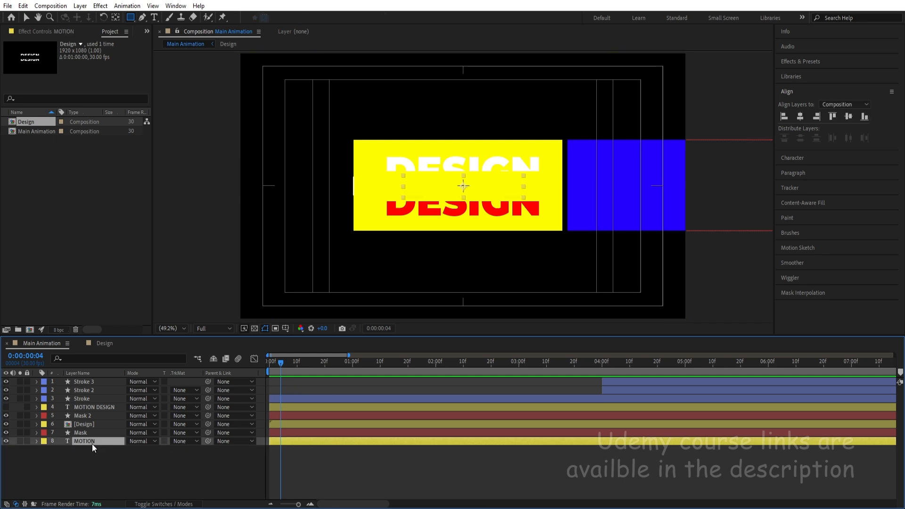
click(184, 441)
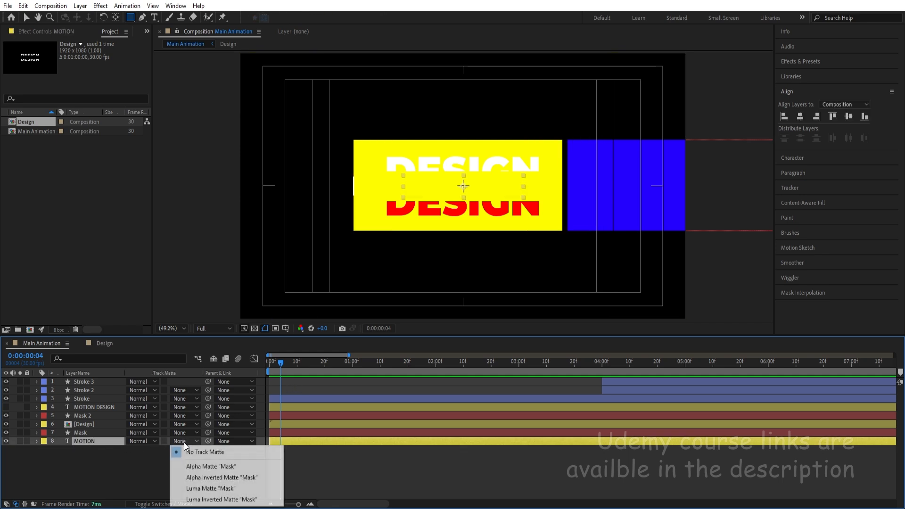
click(194, 476)
click(86, 424)
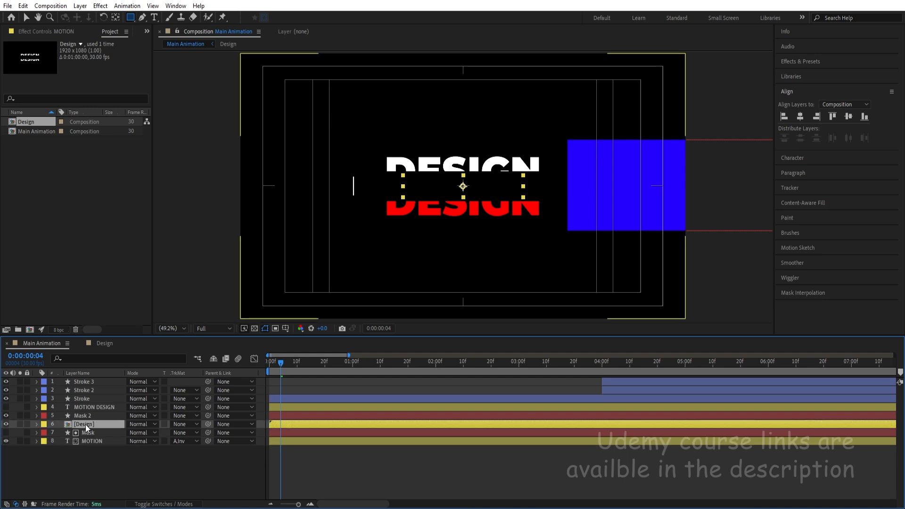
click(180, 424)
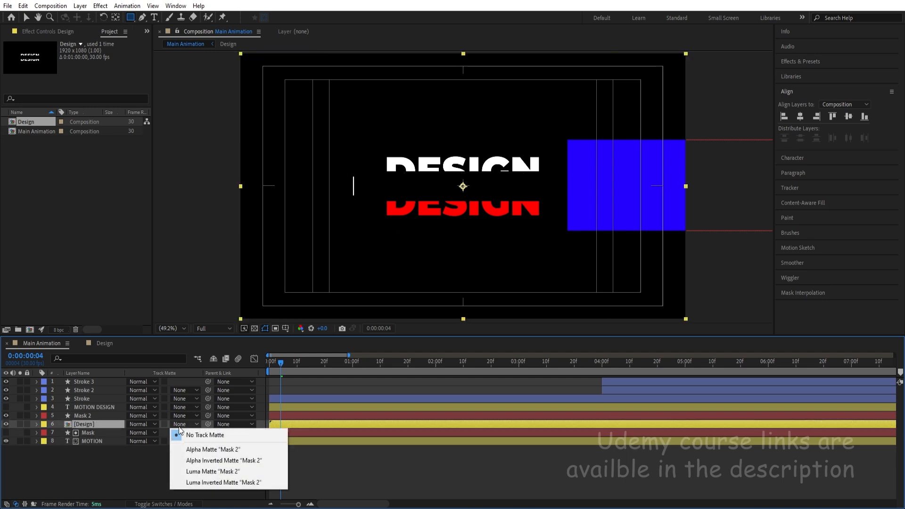
click(192, 450)
Preview the masked text animation from 0:00:00:00 through the stroke's change into a horizontal line.
drag(279, 365, 245, 361)
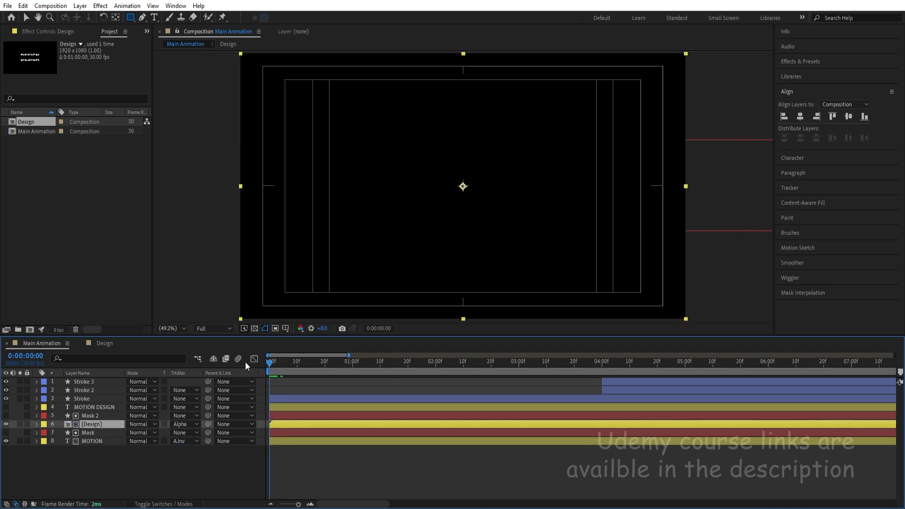
key(space)
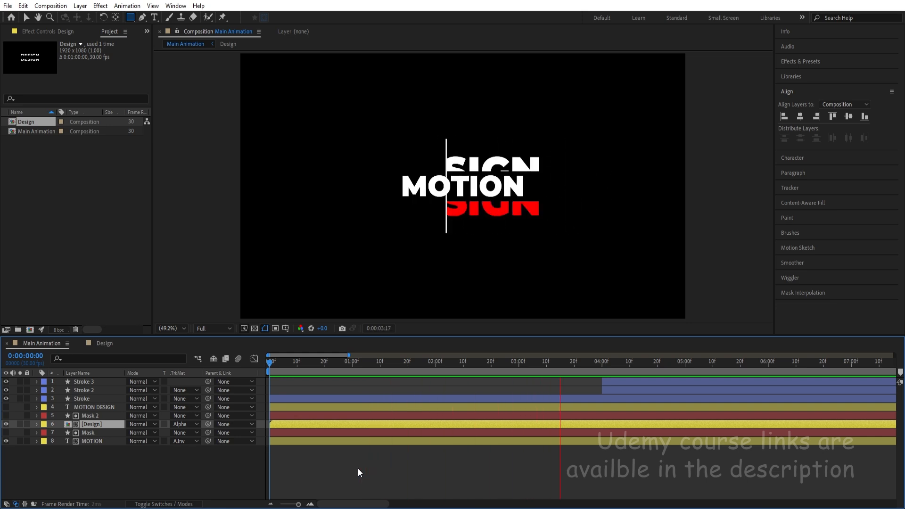
key(space)
click(602, 482)
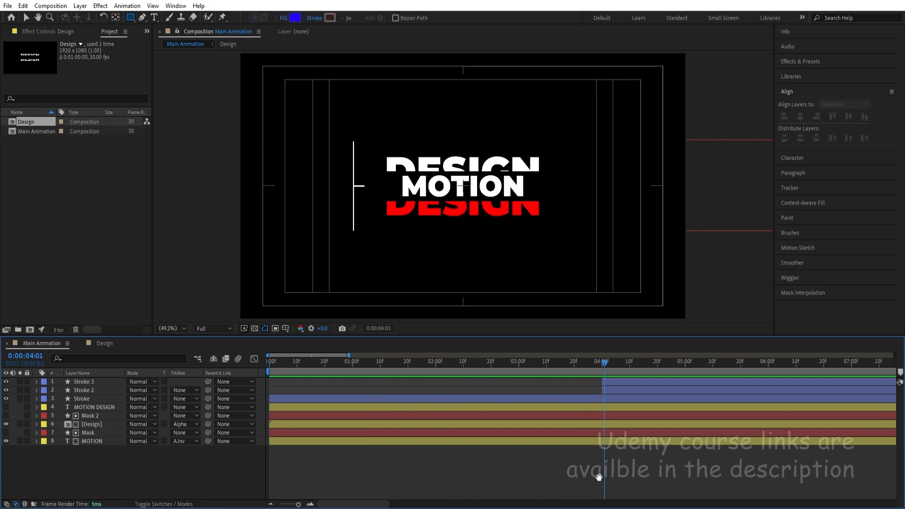
key(space)
key(space)
Reveal all layers' keyframes, go to 0:00:04:20 and select every keyframe except the Position keyframes of Stroke 2 and Stroke 3.
key(u)
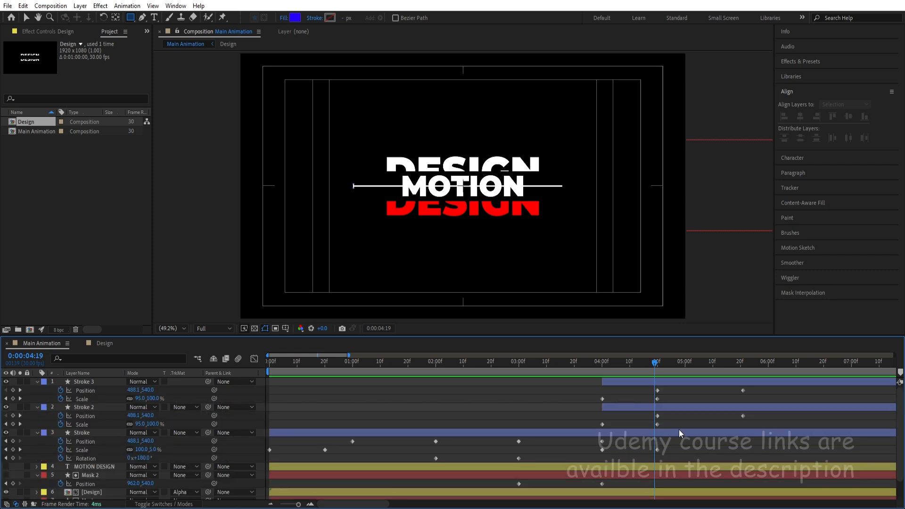
key(Page_Down)
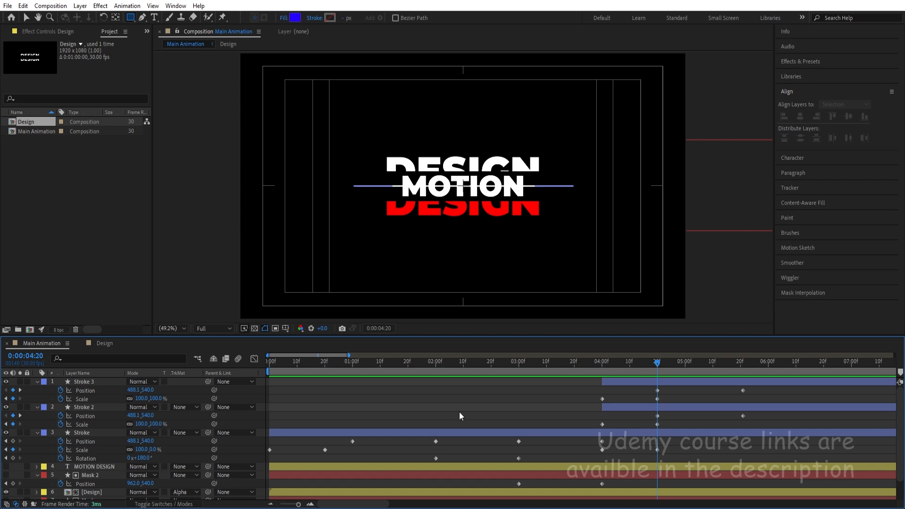
scroll(459, 415, down, 2)
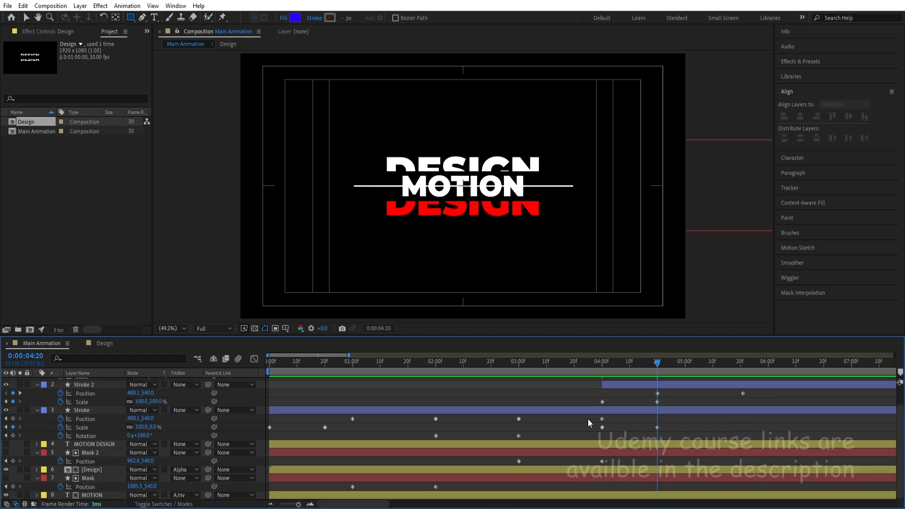
scroll(644, 437, up, 2)
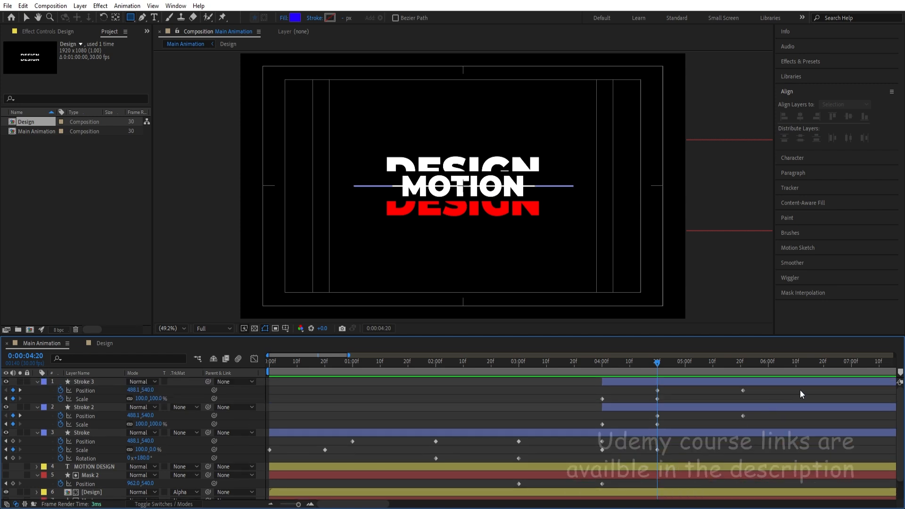
mouse_move(799, 389)
mouse_down()
mouse_move(585, 460)
mouse_move(240, 501)
mouse_up()
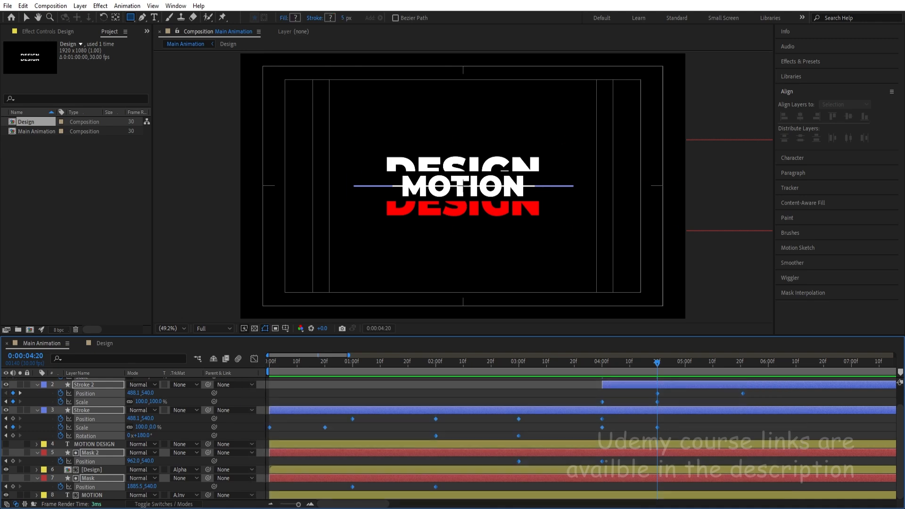
scroll(652, 429, up, 2)
mouse_move(649, 389)
mouse_down()
mouse_move(757, 392)
mouse_move(751, 415)
mouse_up()
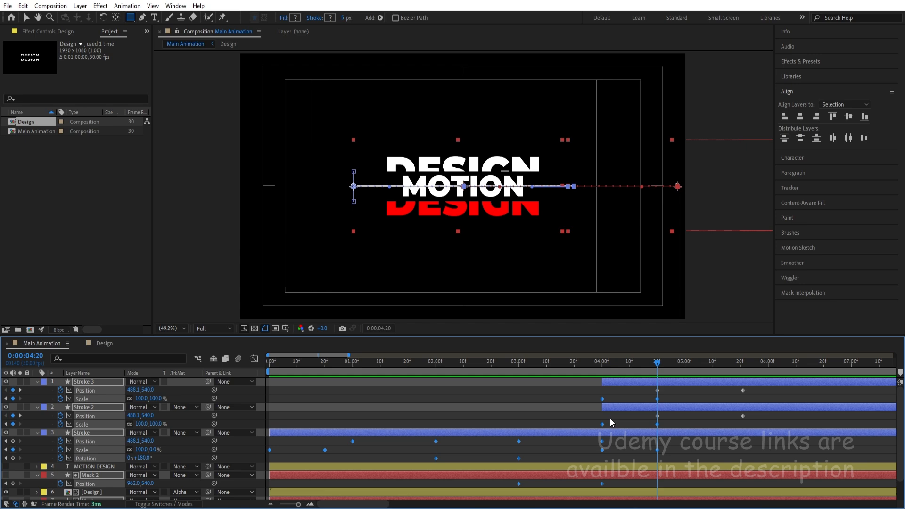
Apply Easy Ease to the selected keyframes and preview the animation from 0:00:00:00.
scroll(424, 416, down, 1)
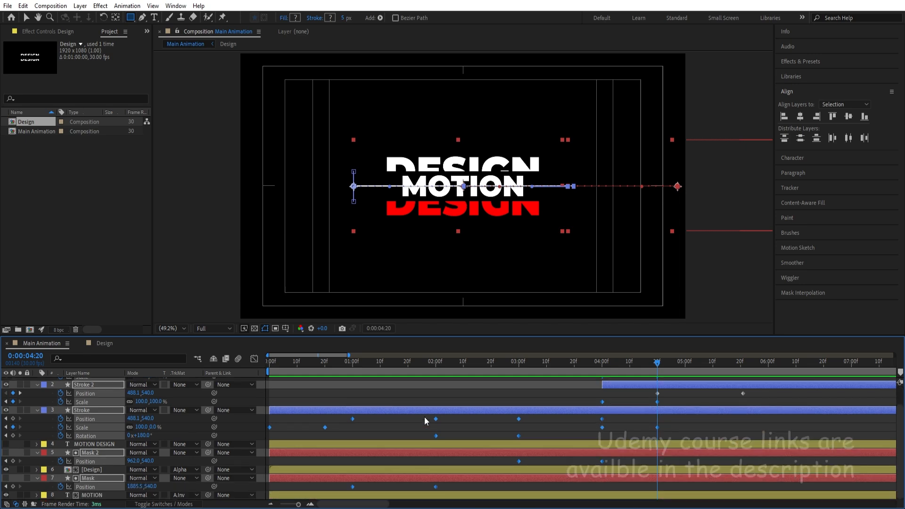
scroll(424, 417, up, 1)
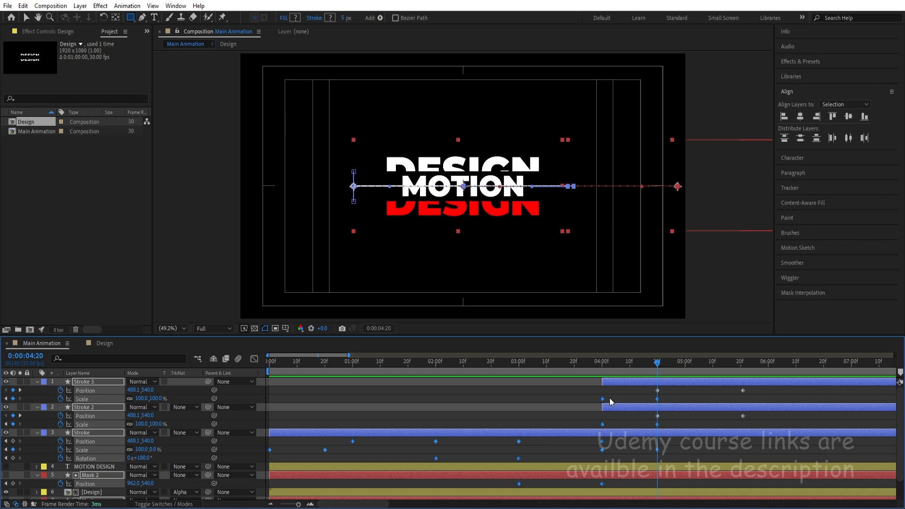
key(F9)
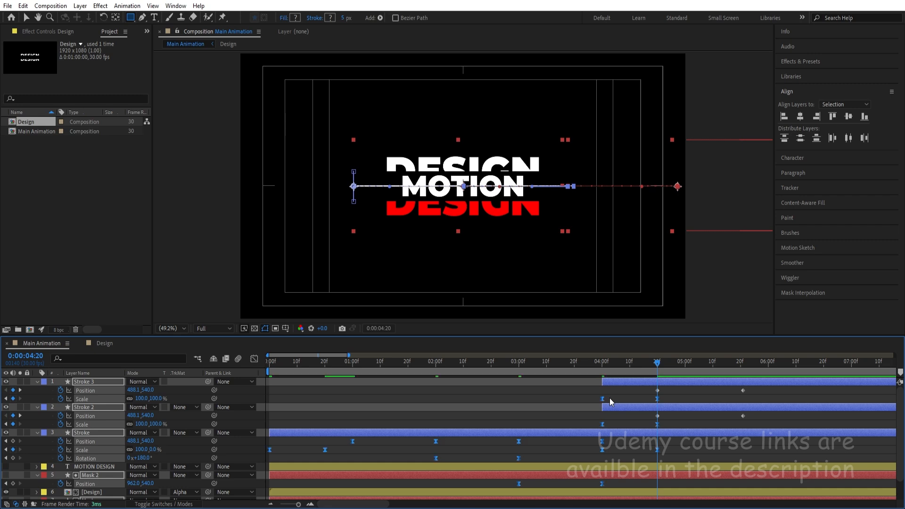
key(space)
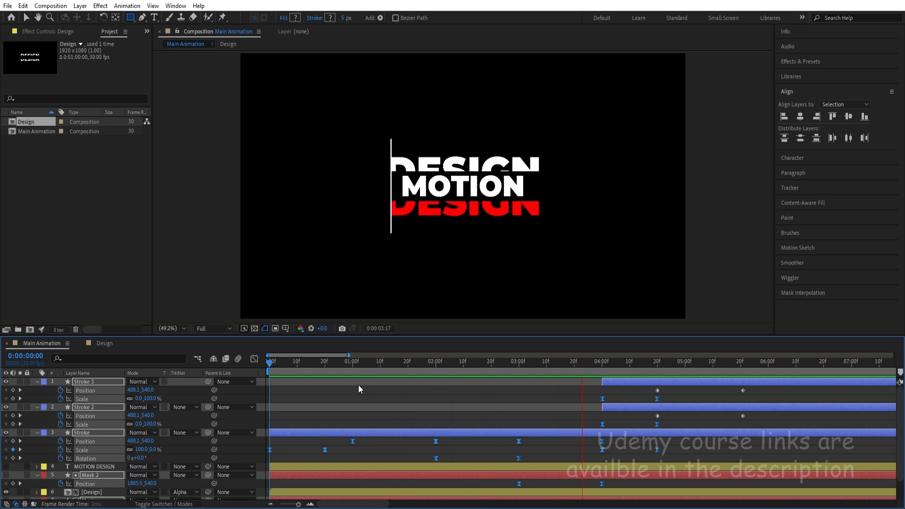
key(space)
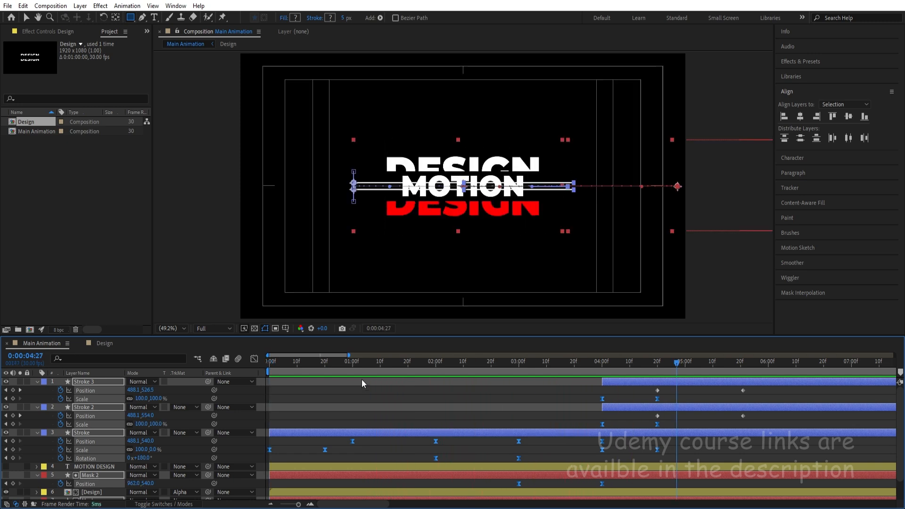
click(254, 359)
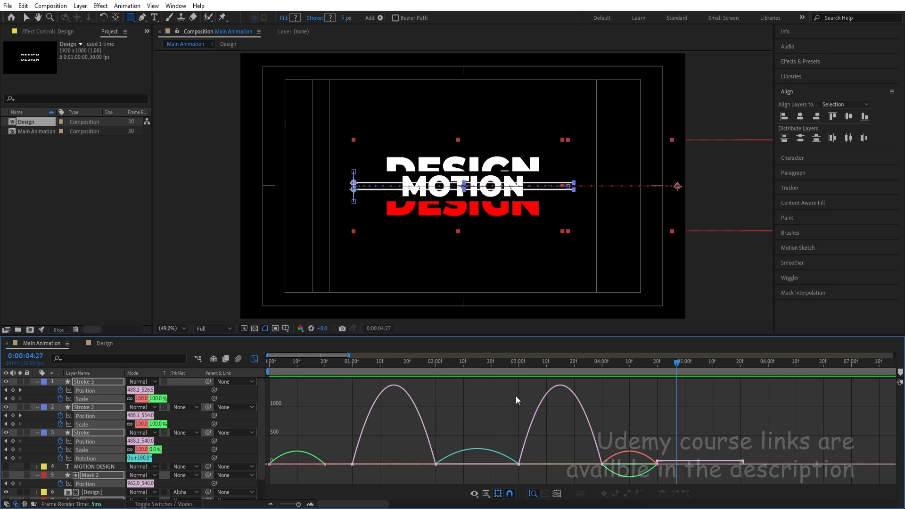
right_click(618, 396)
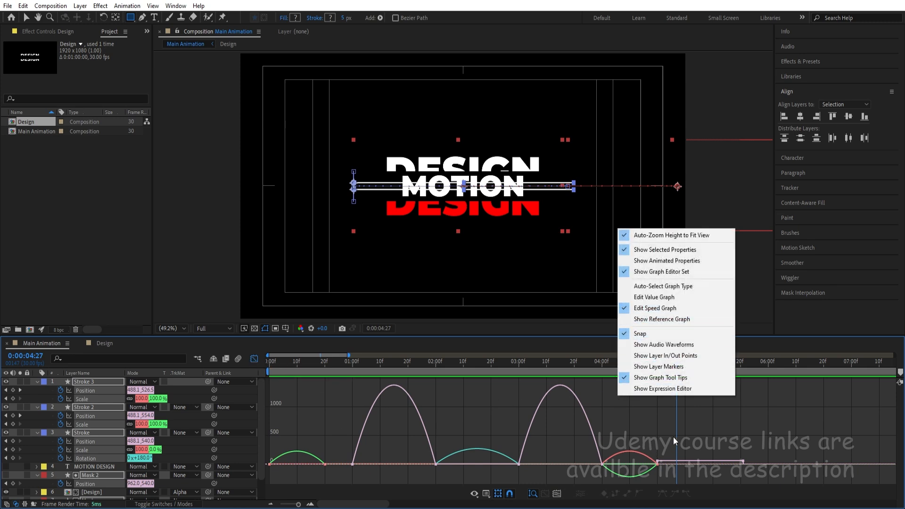
drag(685, 437, 244, 485)
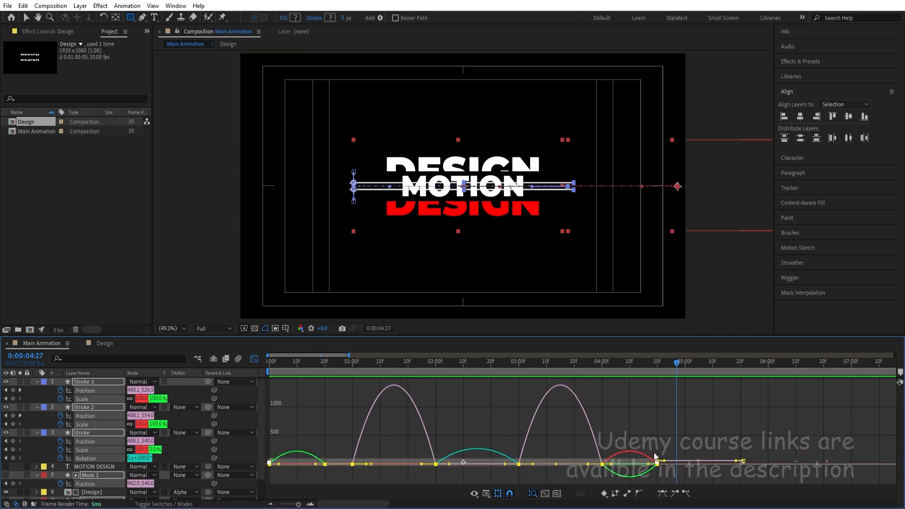
click(254, 359)
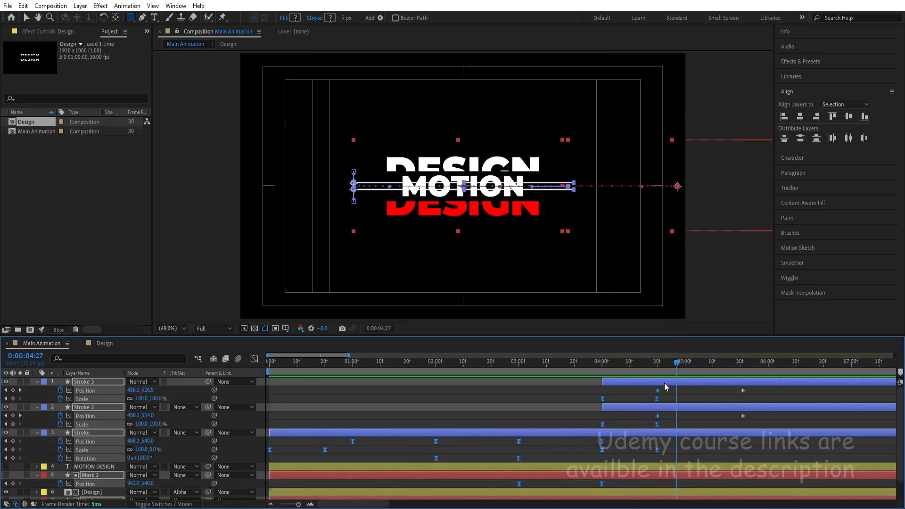
Deselect the Position properties of Stroke 2 and Stroke 3 and the Scale of Stroke 2, keeping the other animated properties selected.
click(658, 416)
click(254, 359)
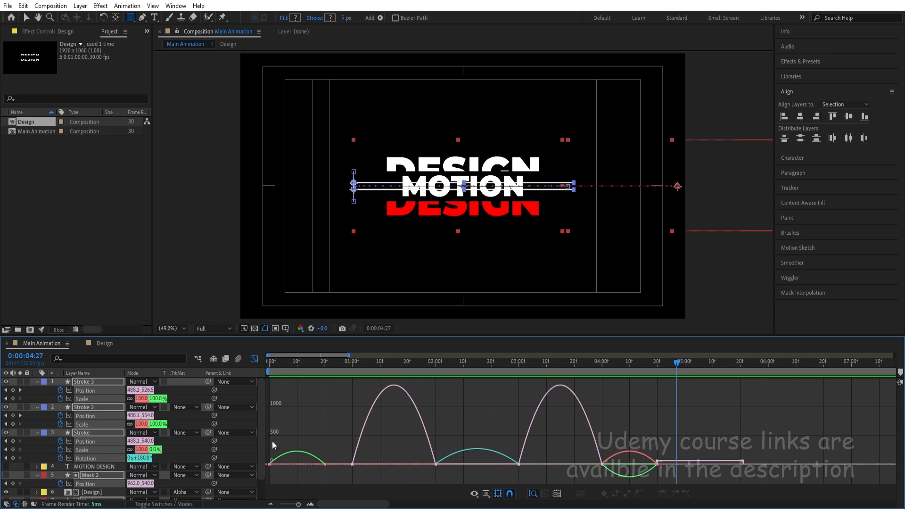
ctrl+click(96, 414)
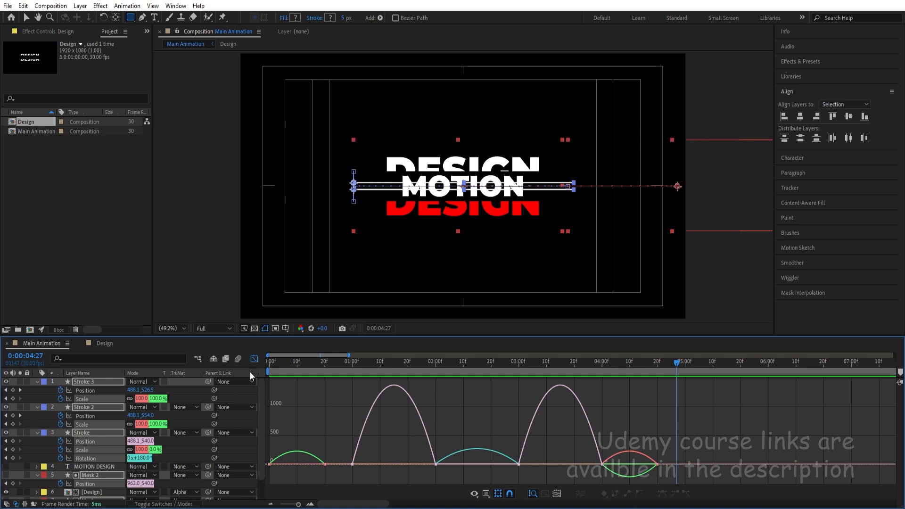
click(253, 359)
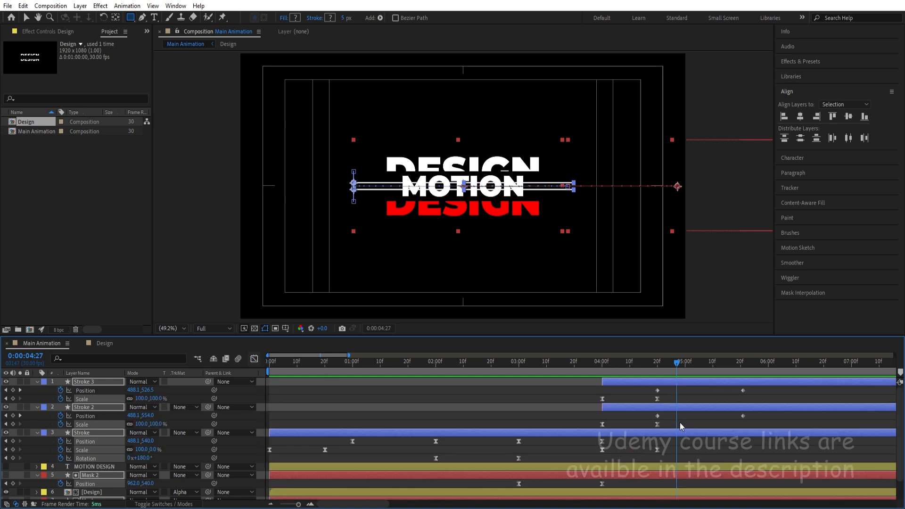
ctrl+click(85, 424)
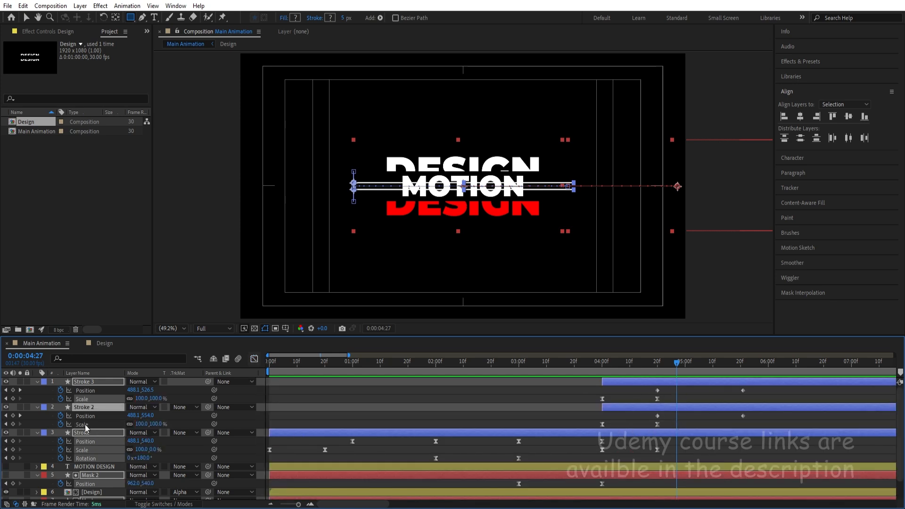
In the speed graph, select all shown keyframes and lengthen their ease handles so each speed curve gets a sharp central peak.
click(251, 361)
drag(724, 436, 210, 502)
drag(648, 463, 619, 464)
Return to 0:00:00:00, leave the speed graph and preview the eased animation up to 0:00:04:20.
drag(290, 371, 245, 368)
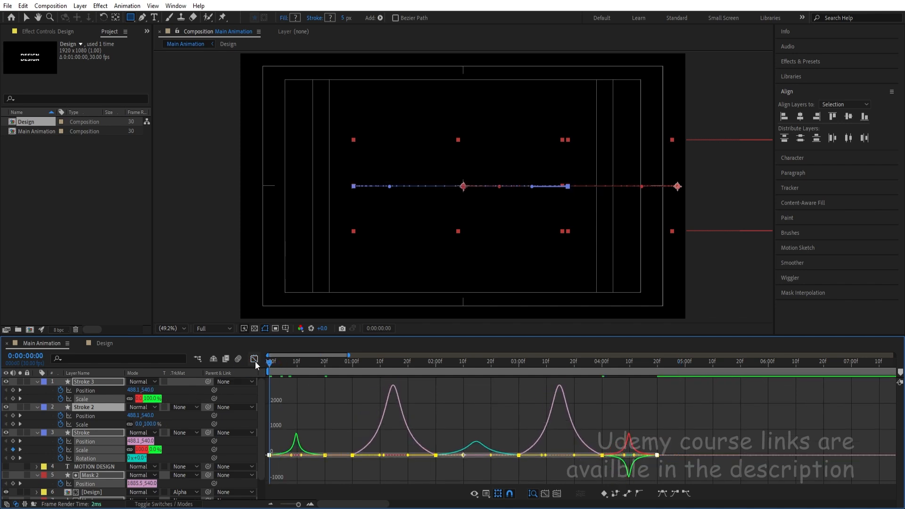
click(255, 360)
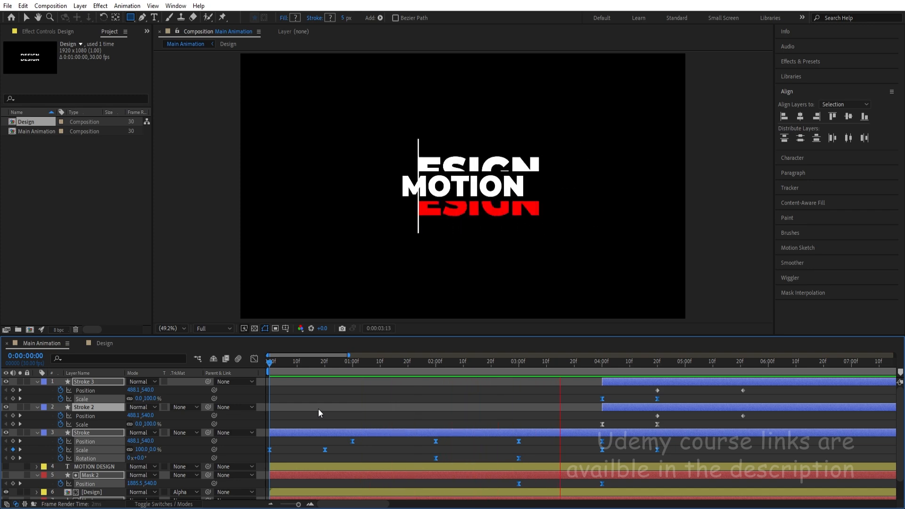
key(space)
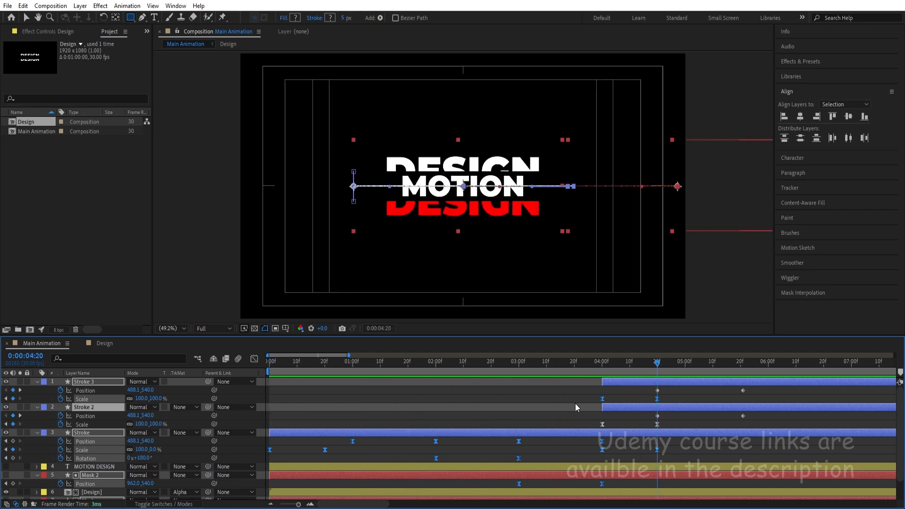
Collapse the keyframe properties of all layers and leave no layer selected.
click(683, 397)
key(u)
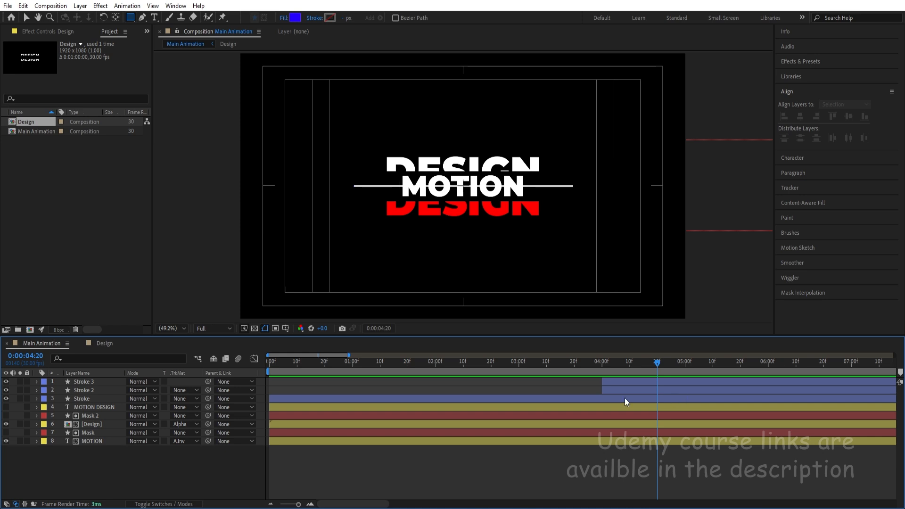
click(92, 389)
shift+click(85, 381)
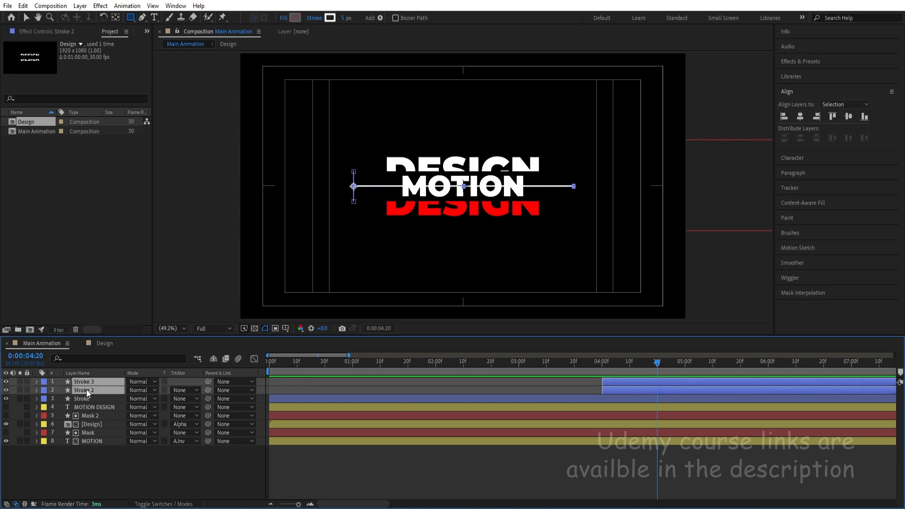
click(98, 465)
Move the hidden MOTION DESIGN layer above the Stroke layer, directly below Stroke 2.
click(86, 407)
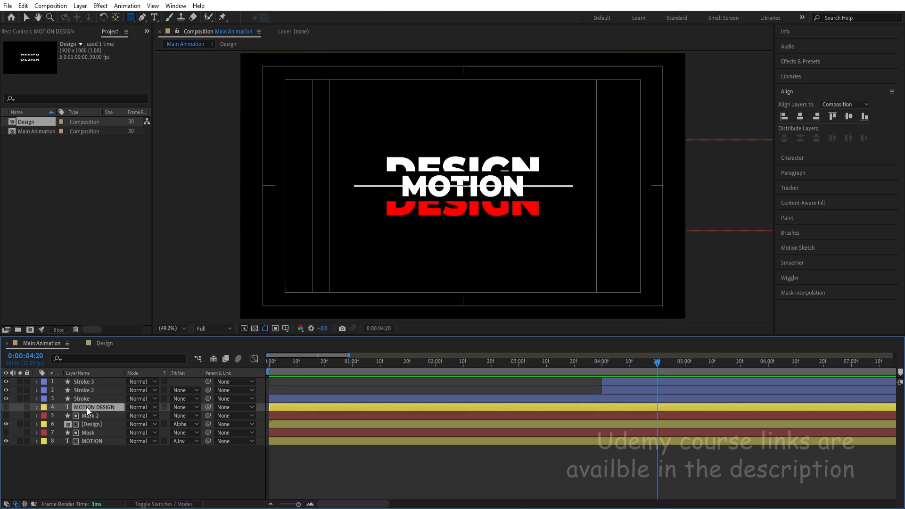
click(6, 407)
click(6, 406)
drag(89, 405, 83, 396)
Pre-compose the Stroke, Mask 2, Design, Mask and MOTION layers into a composition named Text Animation.
click(84, 409)
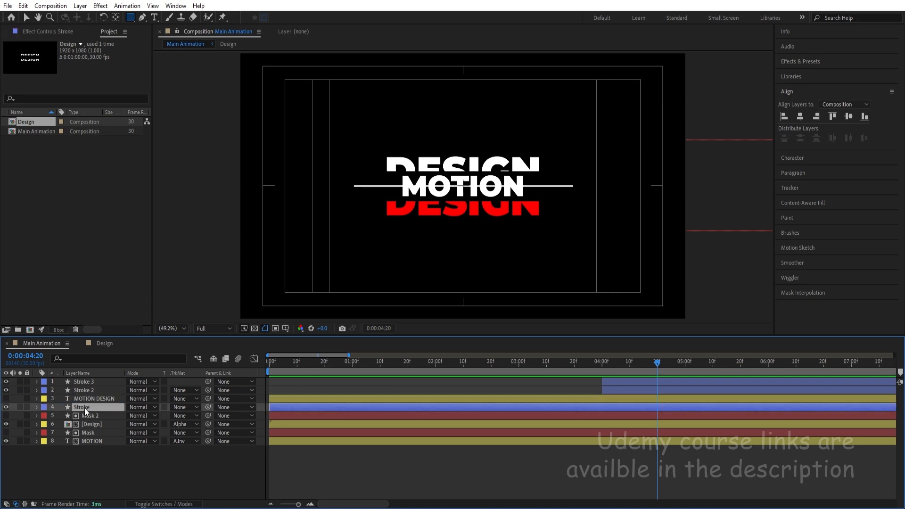
shift+click(86, 443)
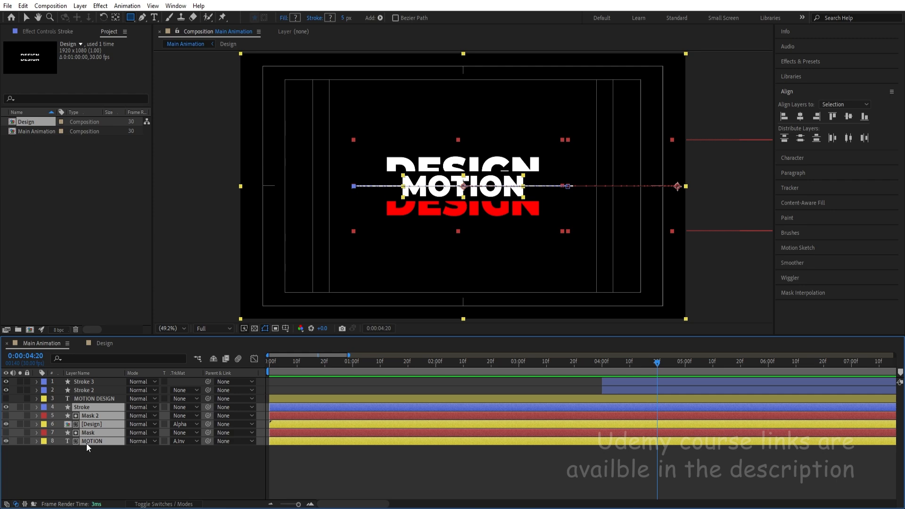
key(ctrl+shift+c)
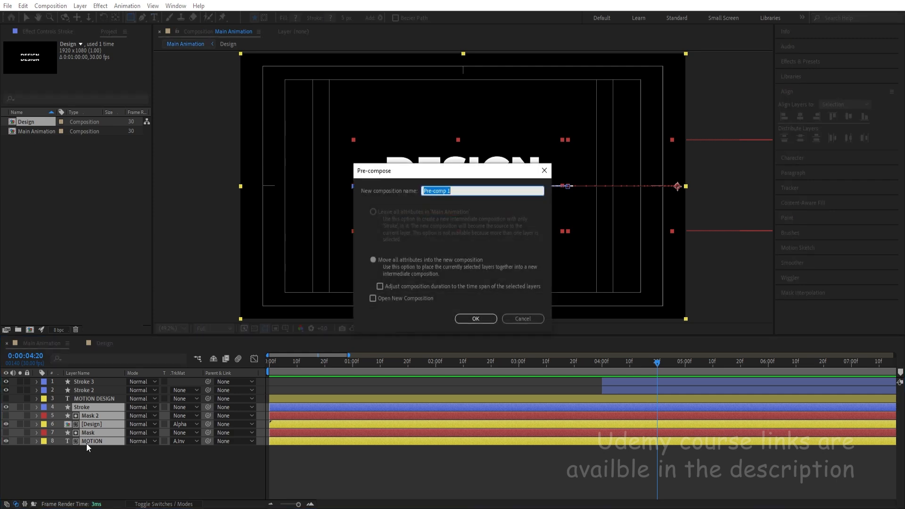
text(Text Animation)
key(Return)
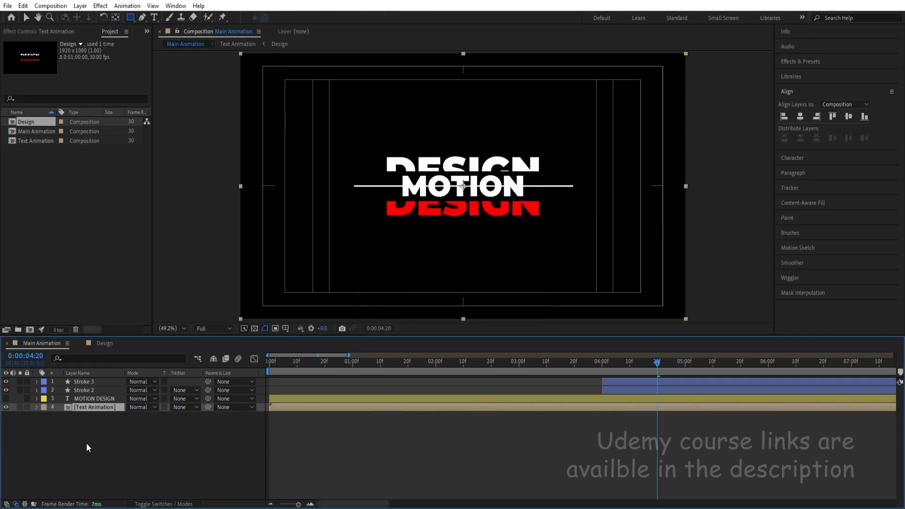
Reveal all layers' keyframes and draw a rectangular mask on Text Animation around the upper half of the text, ending at the horizontal line.
click(144, 472)
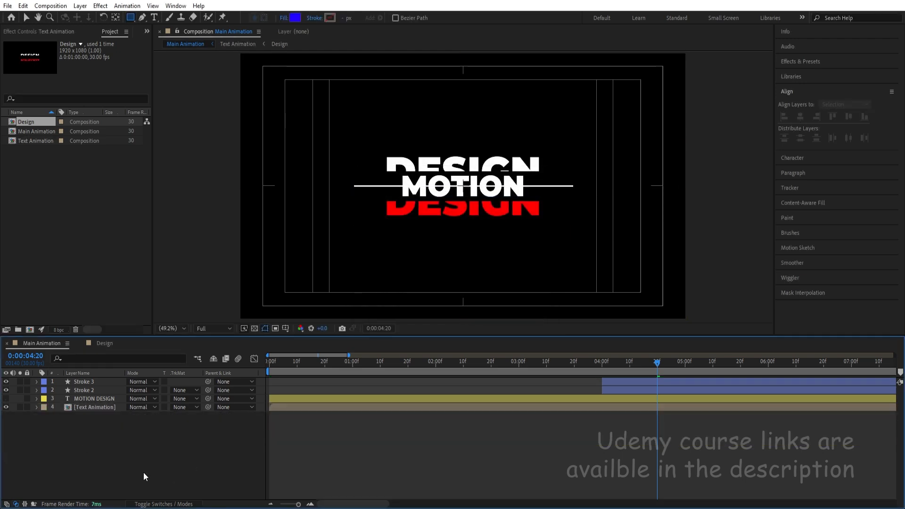
key(u)
click(78, 440)
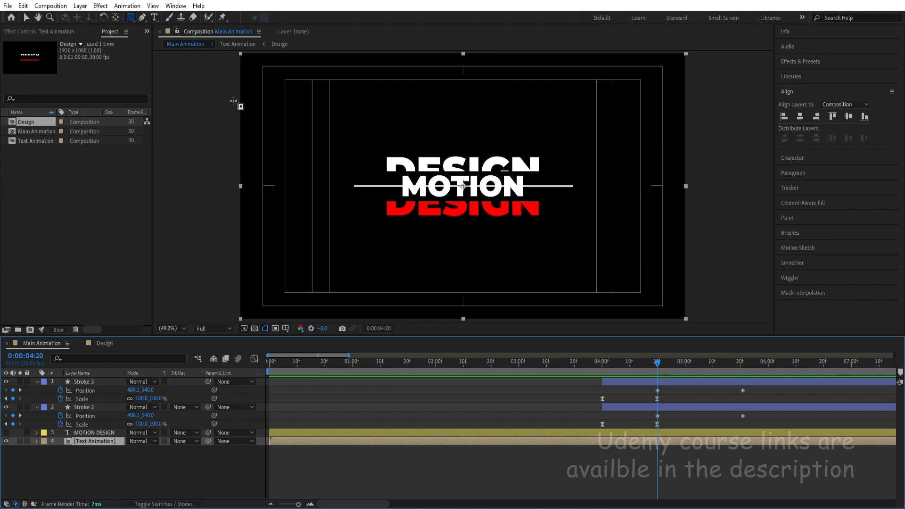
drag(335, 121, 600, 186)
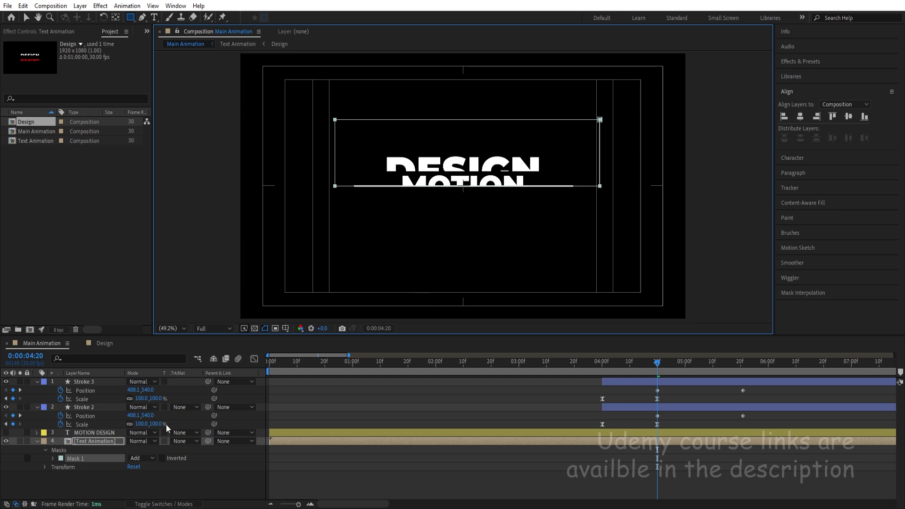
Duplicate the masked Text Animation layer and invert Mask 1 on the copy.
click(77, 440)
key(ctrl+d)
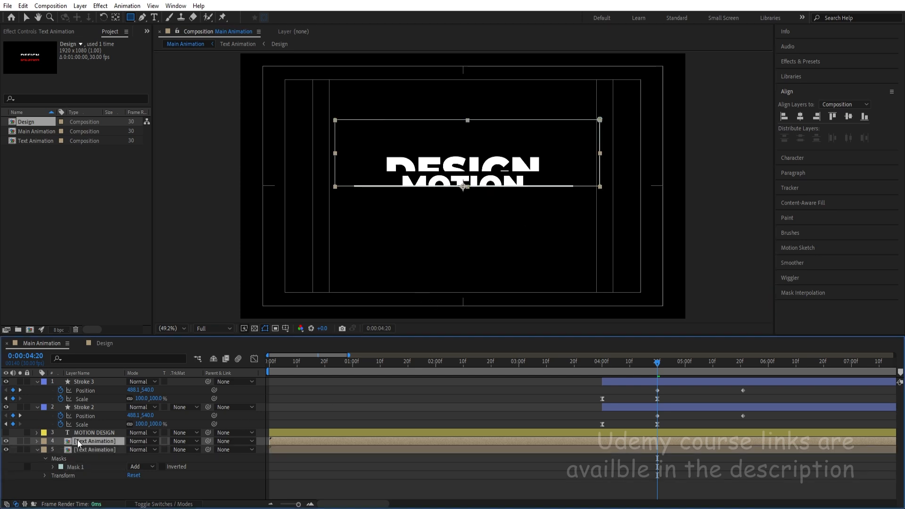
key(m)
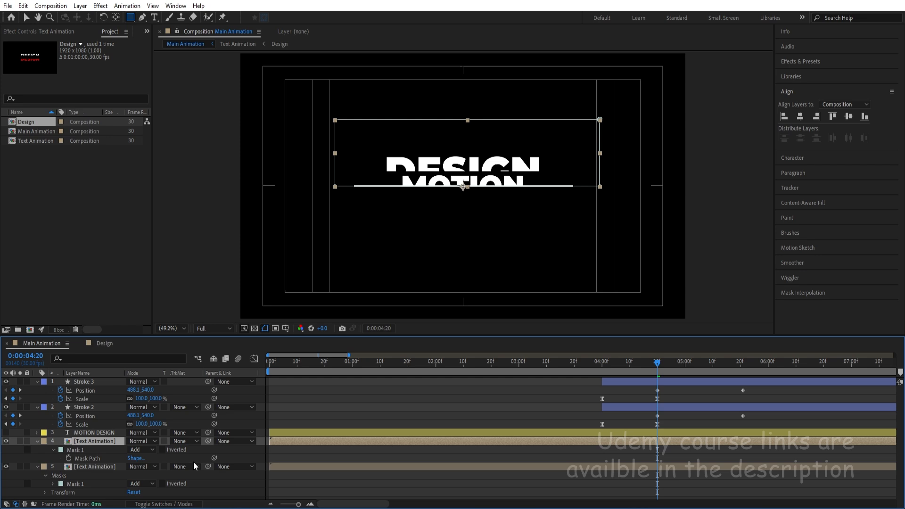
click(162, 450)
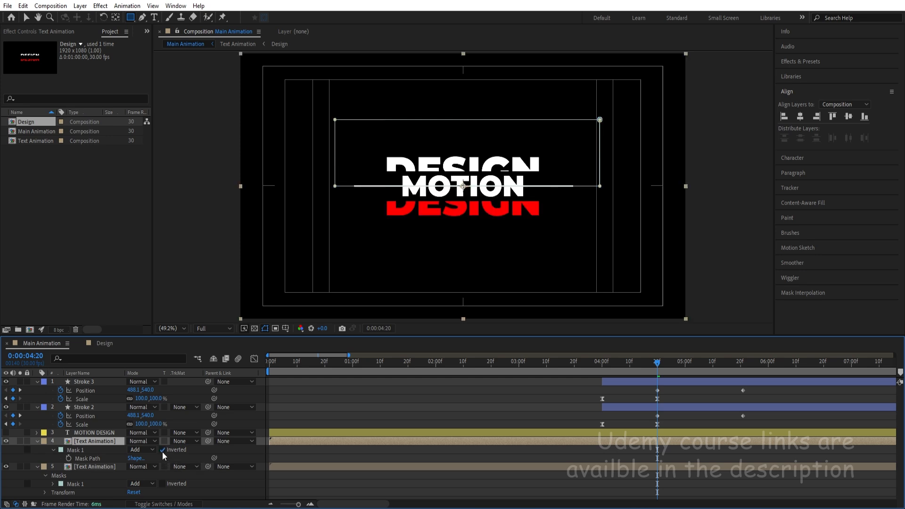
Add Position keyframes to both Text Animation layers at 0:00:04:20 and move the current time to 0:00:05:21.
shift+click(95, 466)
key(p)
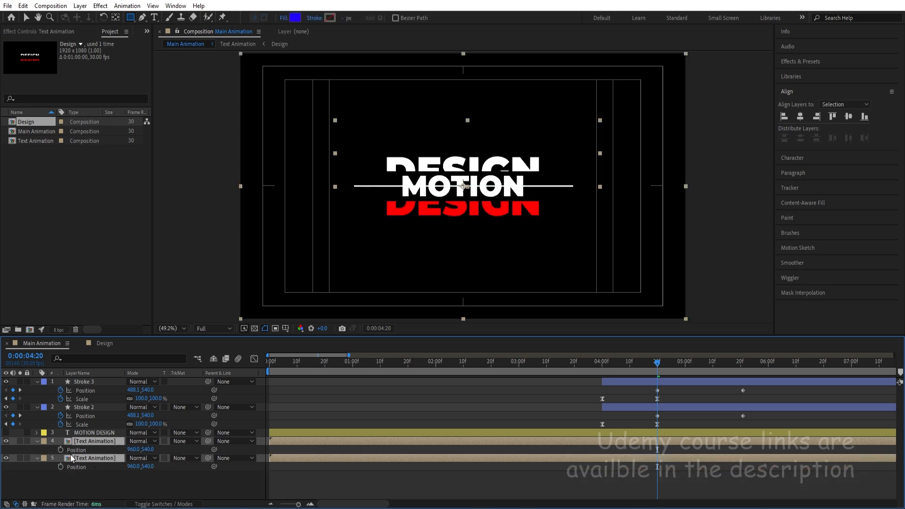
click(737, 366)
click(708, 392)
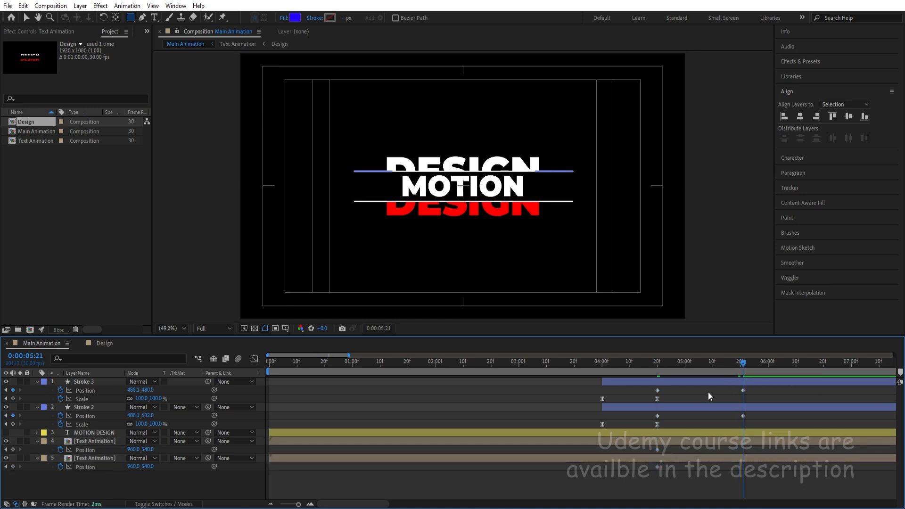
click(666, 456)
Set the Position of the upper-half Text Animation layer to 960, 480 and of the inverted-mask copy to 960, 604.
drag(151, 468, 133, 454)
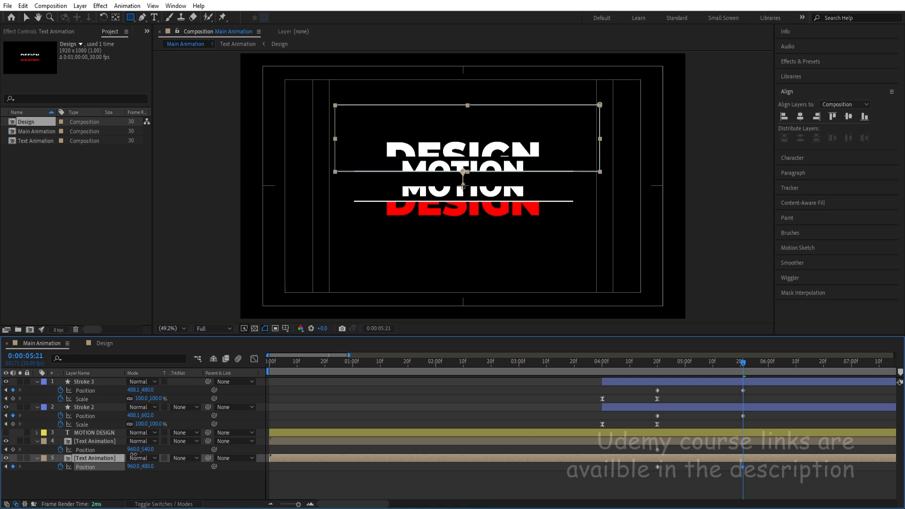
click(94, 442)
drag(147, 450, 175, 457)
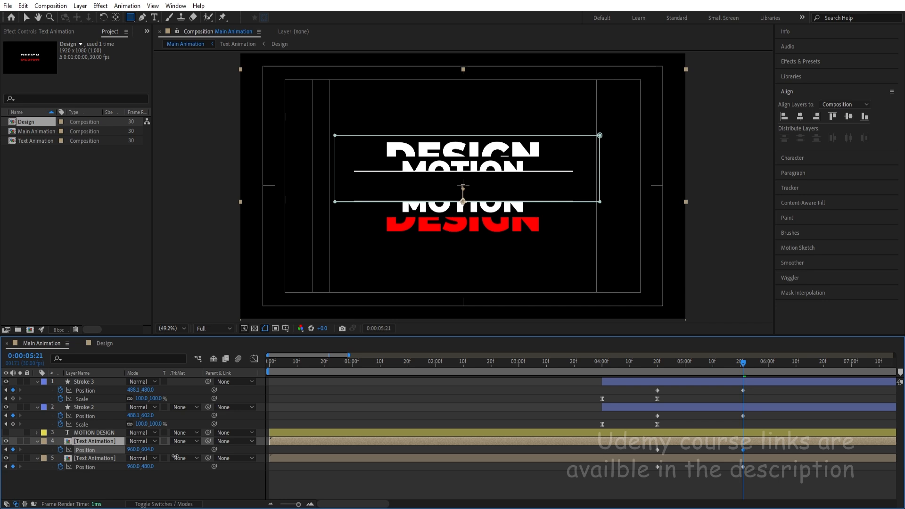
click(410, 394)
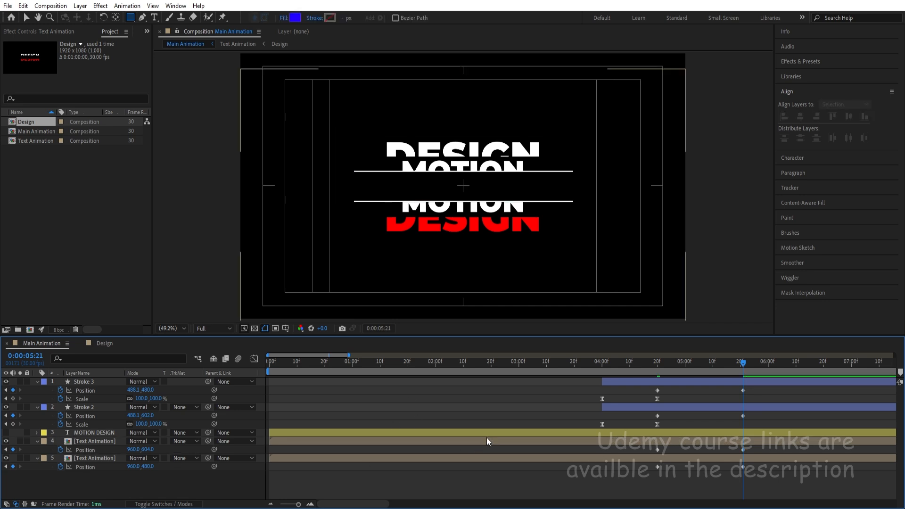
Correct the inverted-mask Text Animation layer's Position at 0:00:05:21 to 960, 602 and preview the split from about 0:00:03:06.
click(694, 439)
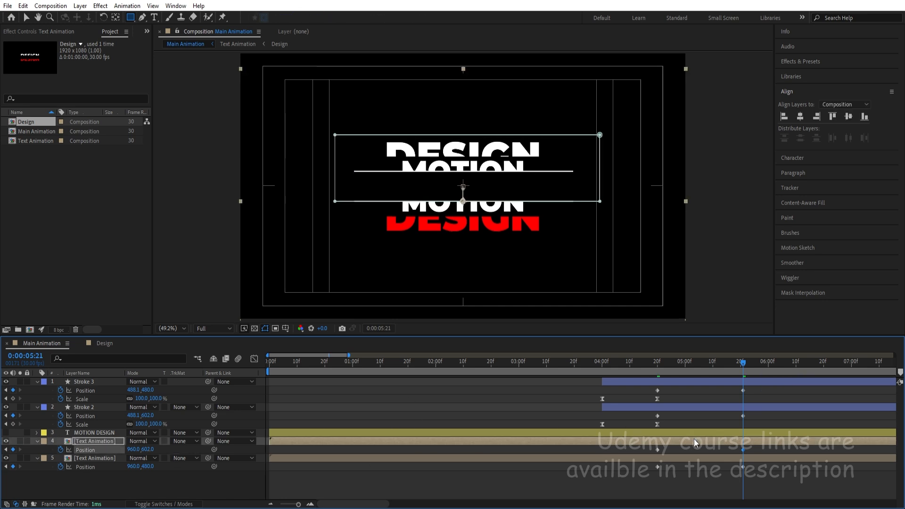
click(685, 427)
key(j)
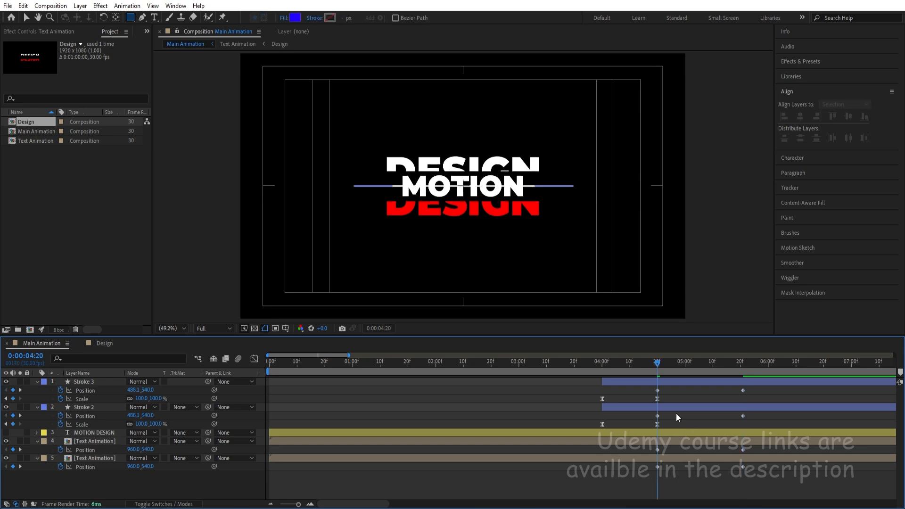
drag(623, 361, 535, 363)
key(space)
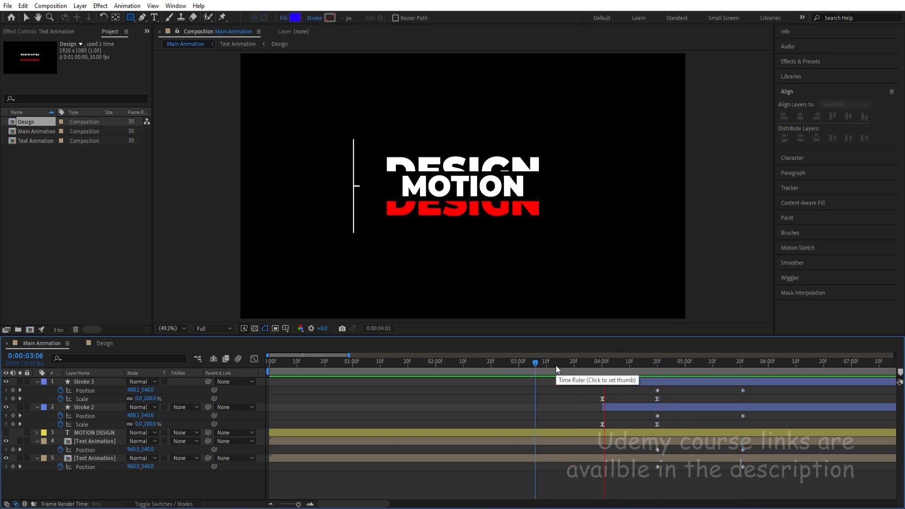
key(space)
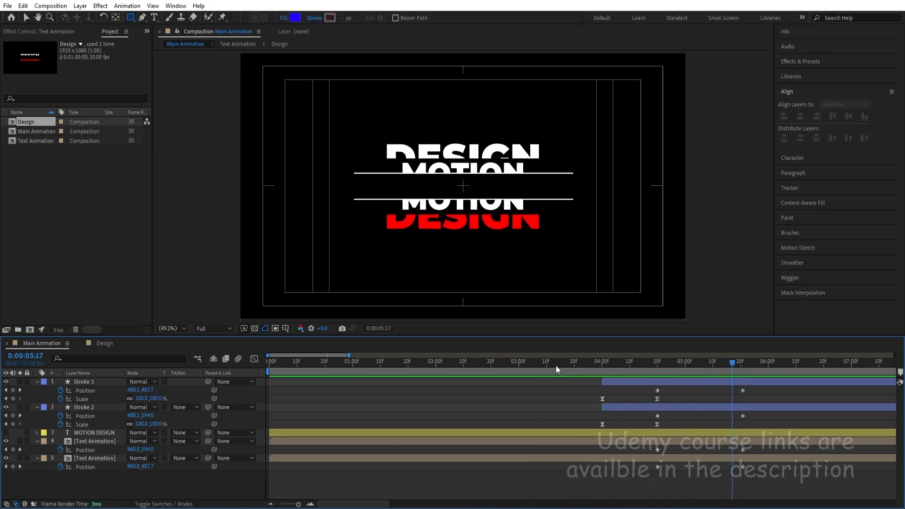
At 0:00:05:21, make the MOTION DESIGN text layer visible and move it to the top of the layer stack.
key(k)
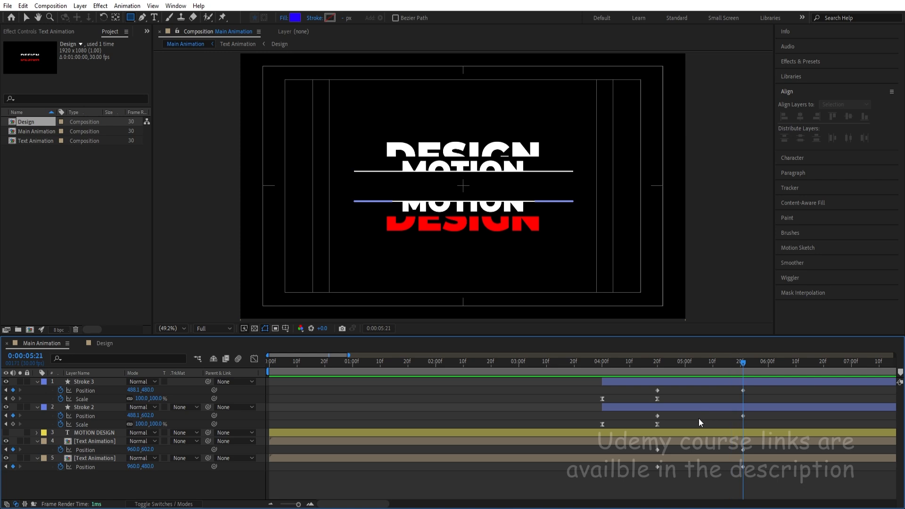
click(6, 432)
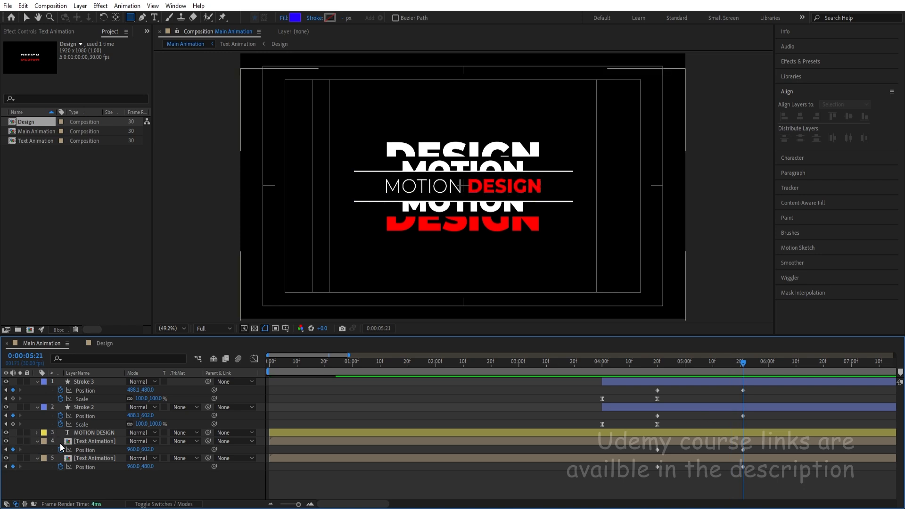
drag(95, 433, 91, 380)
click(345, 388)
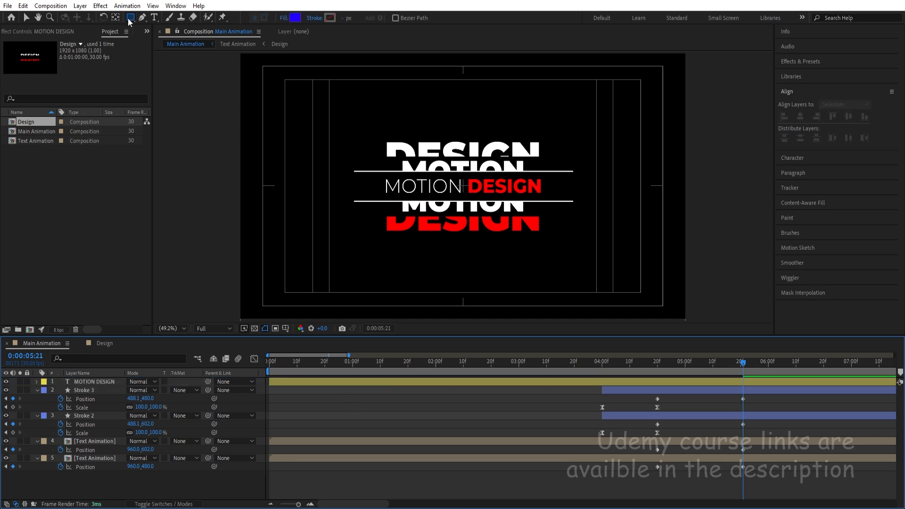
Draw a filled rectangle shape over the MOTION DESIGN text, spanning the gap between the two lines, and name its layer Mask 3.
scroll(495, 212, up, 4)
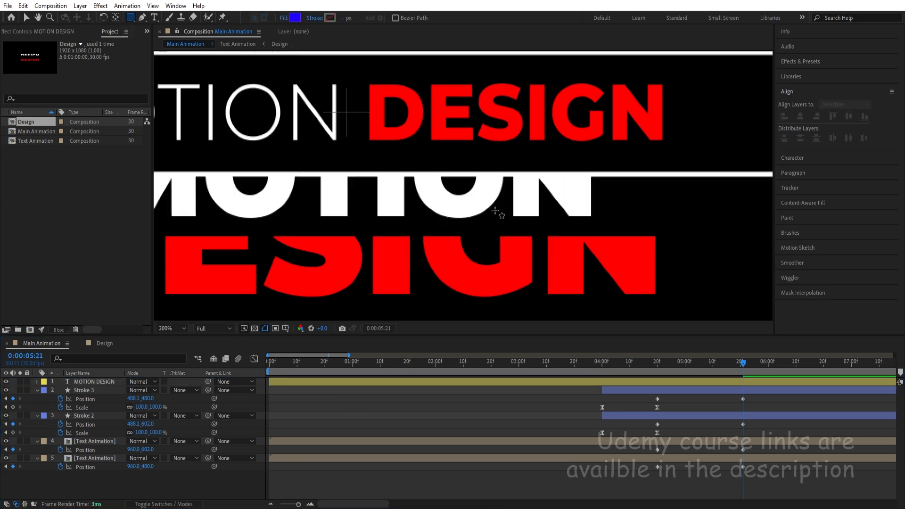
scroll(495, 212, down, 3)
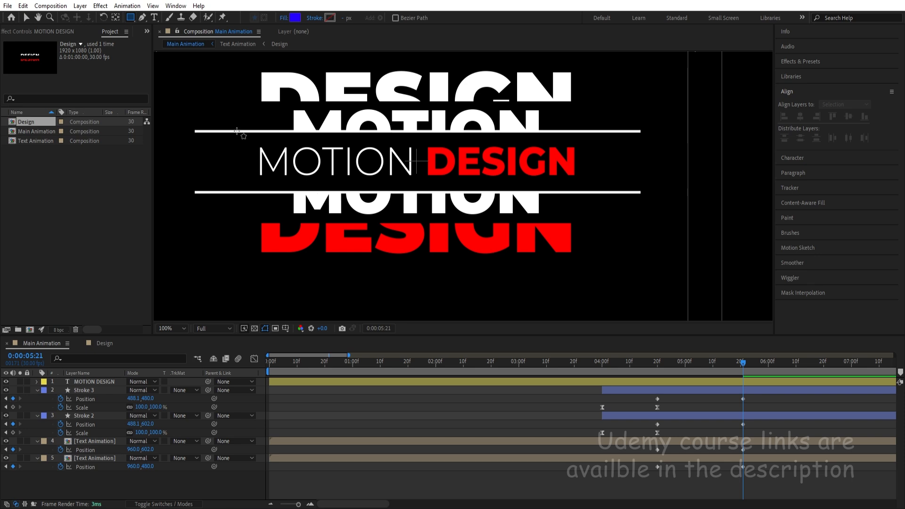
drag(236, 131, 593, 192)
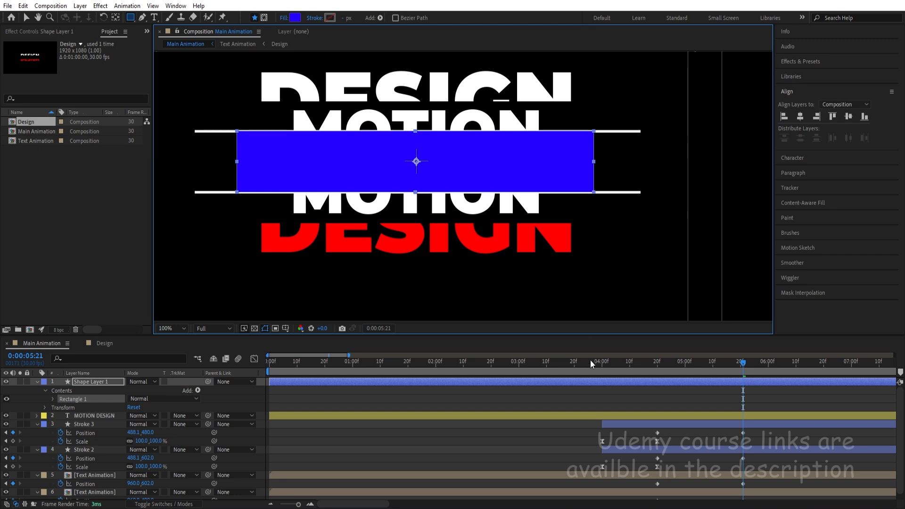
click(598, 405)
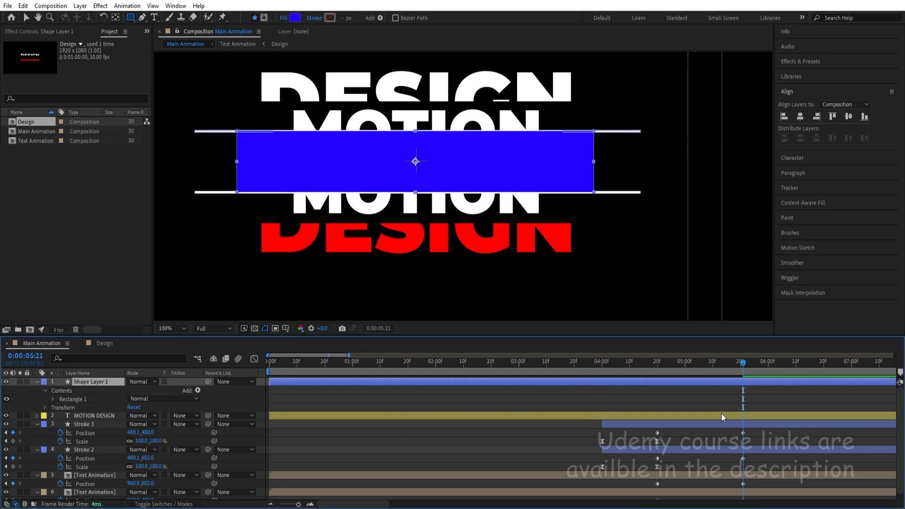
click(657, 363)
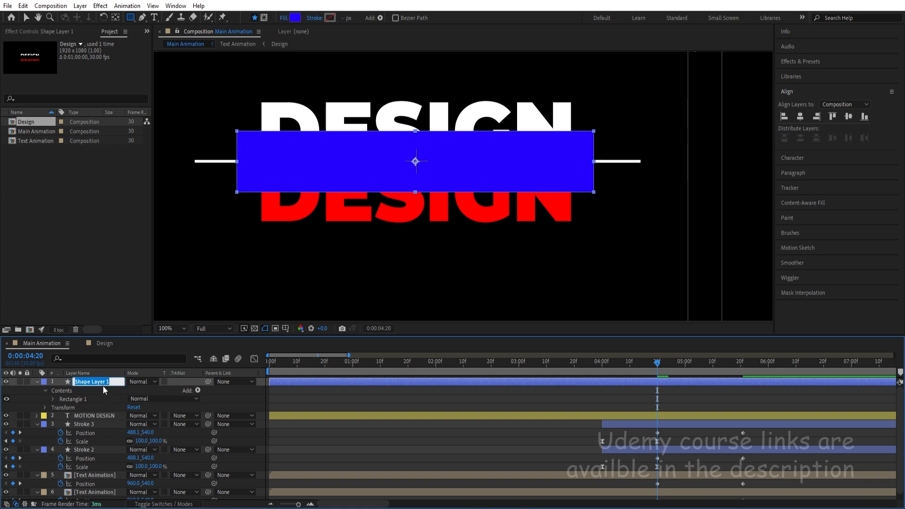
text(Mask 3)
key(Return)
Set the MOTION DESIGN layer's track matte to Alpha Matte "Mask 3" and trim both layers to start at 0:00:04:20.
click(88, 415)
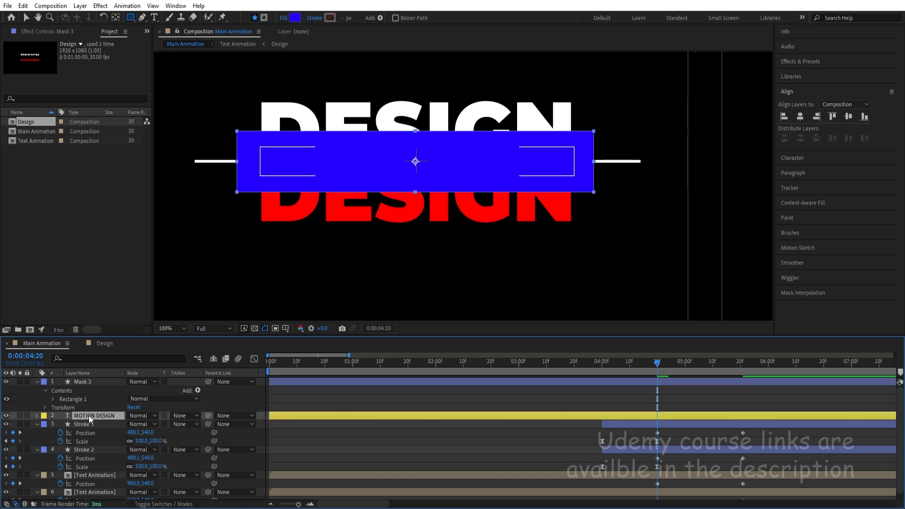
click(187, 415)
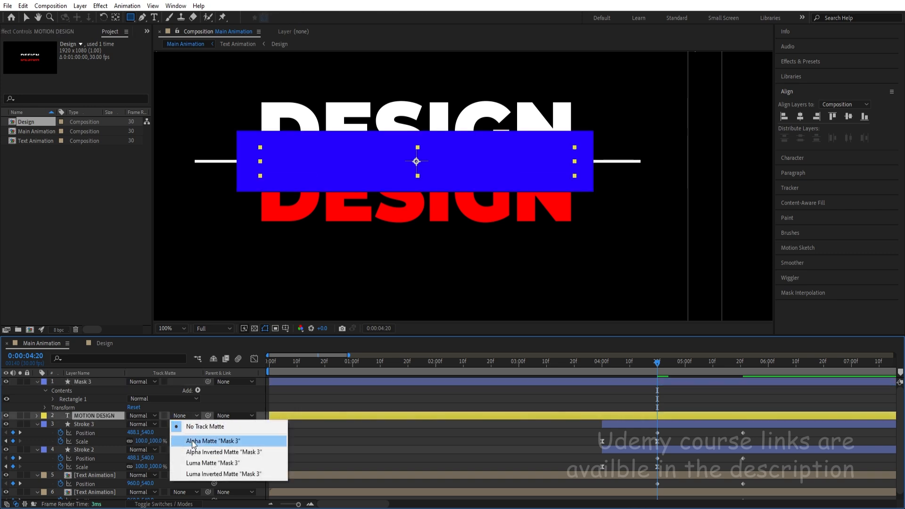
click(192, 442)
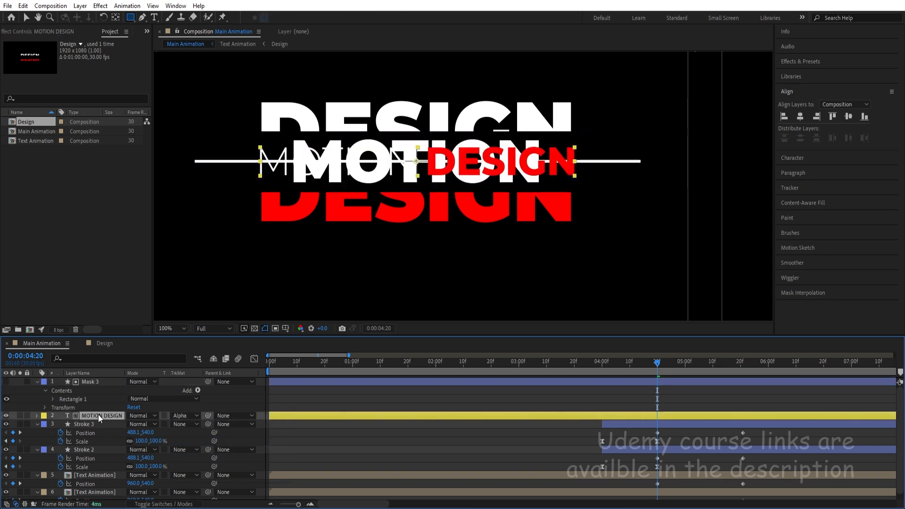
click(87, 383)
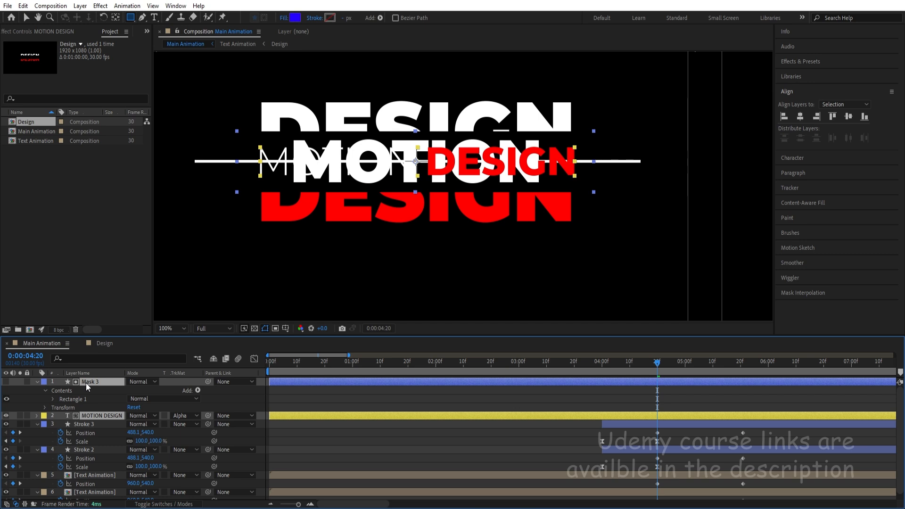
key(alt+bracketleft)
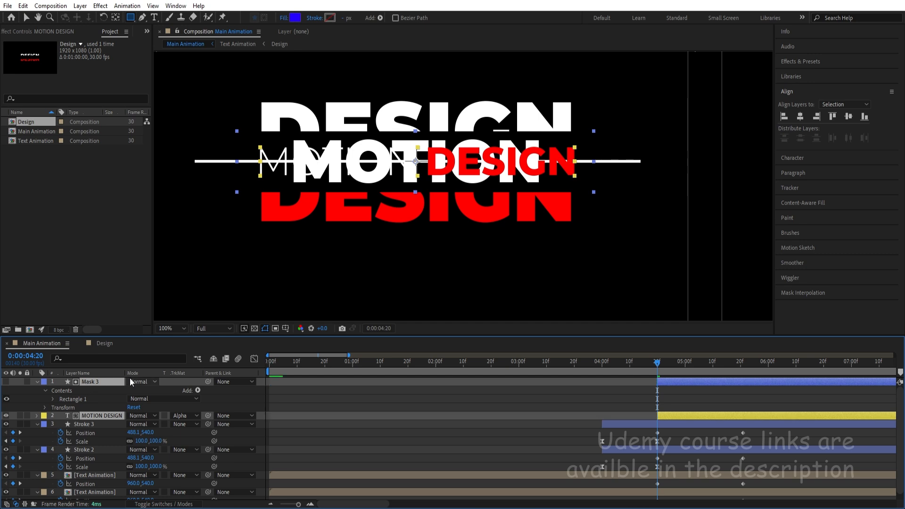
click(324, 405)
Unlink Mask 3's Scale proportions, set the Scale to 100, 0% and keyframe it at 0:00:04:20.
click(92, 382)
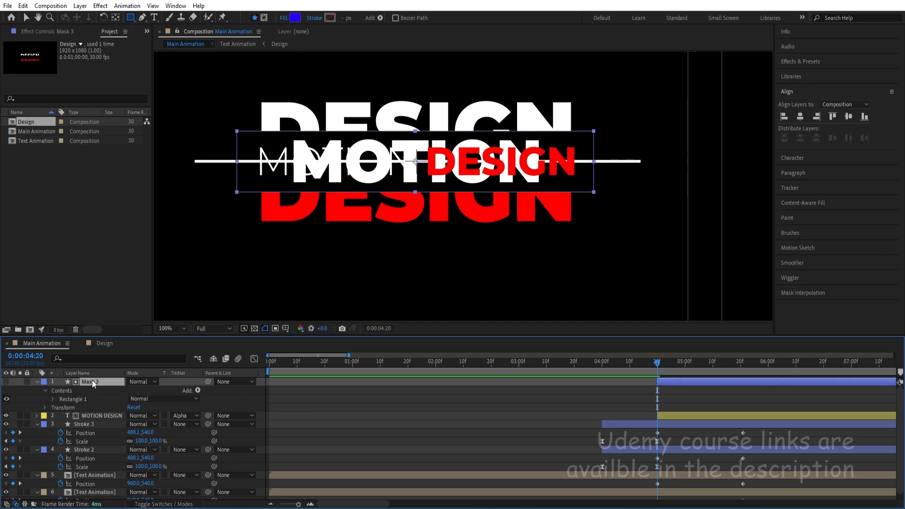
key(s)
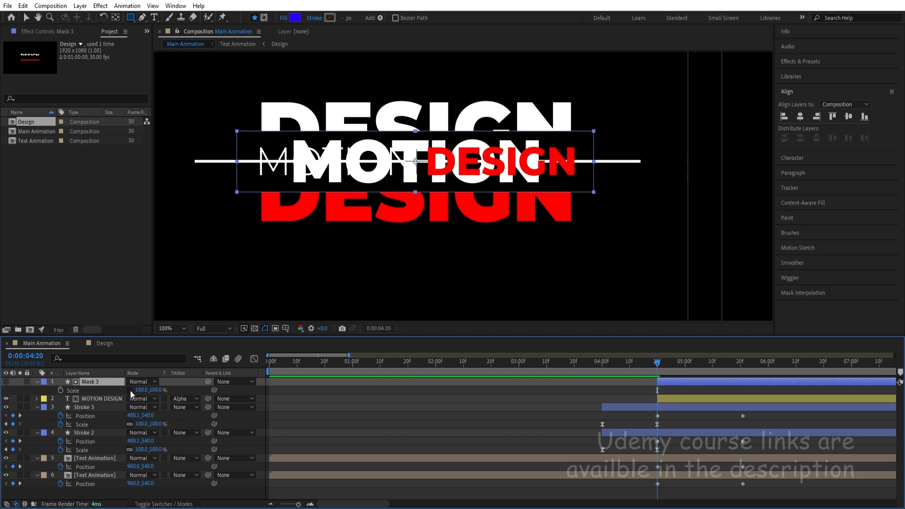
text(0)
key(Return)
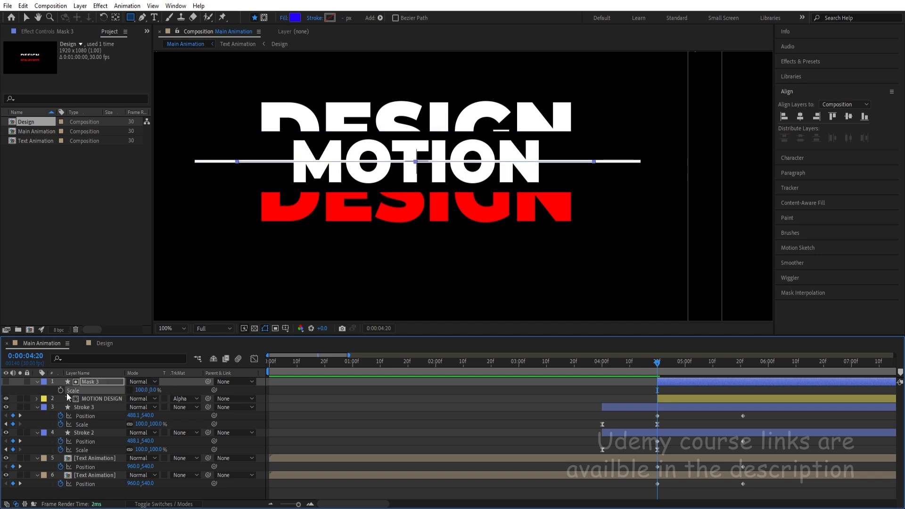
Set Mask 3's Scale to 100, 100% at 0:00:05:21 and preview the text reveal.
key(k)
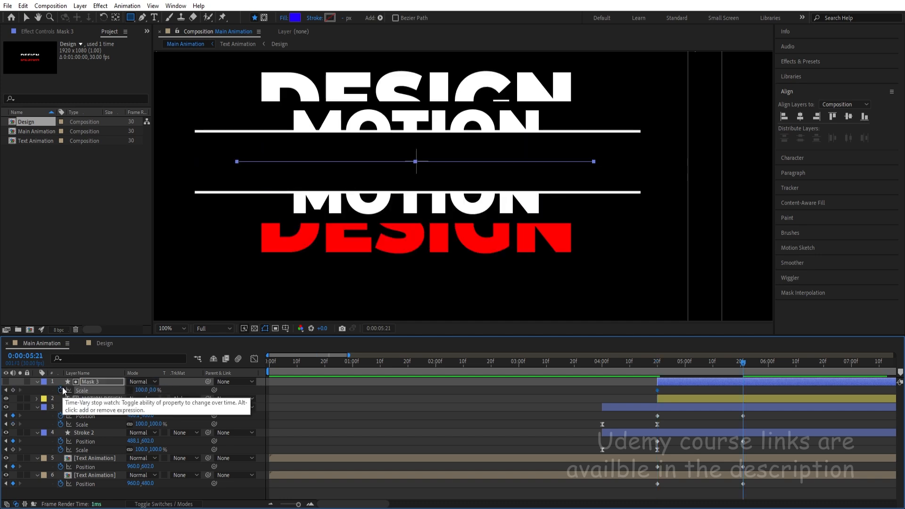
click(154, 390)
text(100)
key(Return)
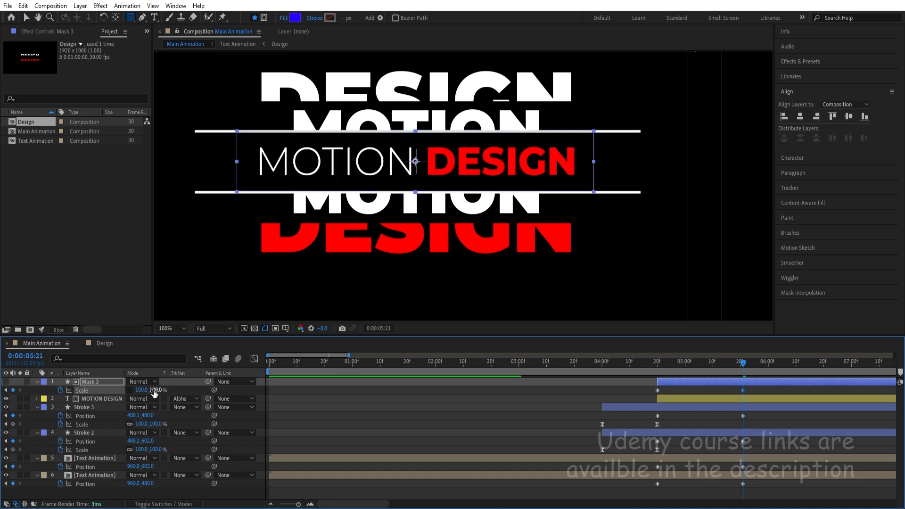
key(j)
key(space)
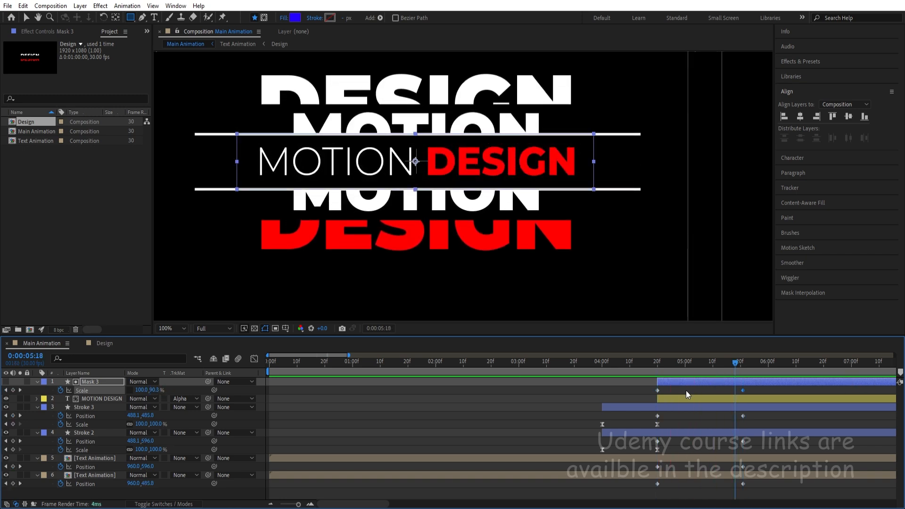
Move the Mask 3 and MOTION DESIGN layers to the bottom of the layer stack and preview the animation from 0:00:03:22.
click(671, 399)
shift+click(672, 382)
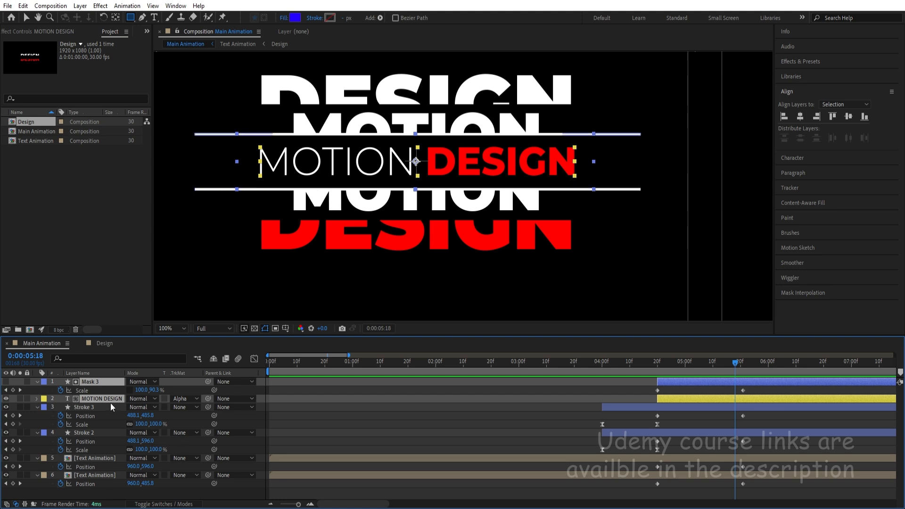
drag(106, 399, 125, 495)
click(713, 391)
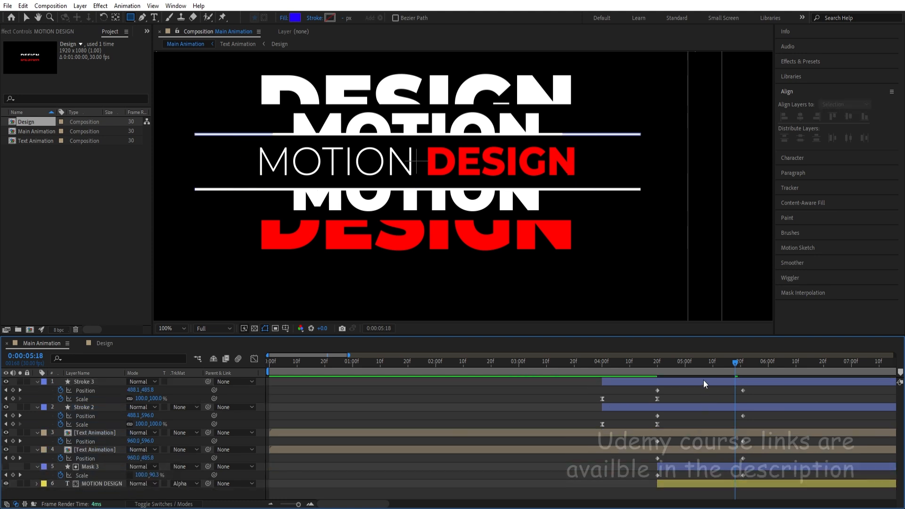
click(580, 367)
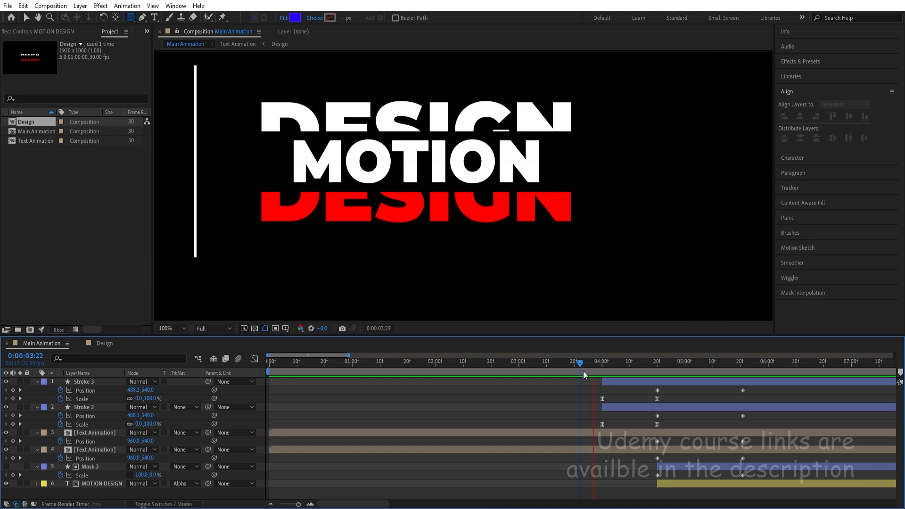
key(space)
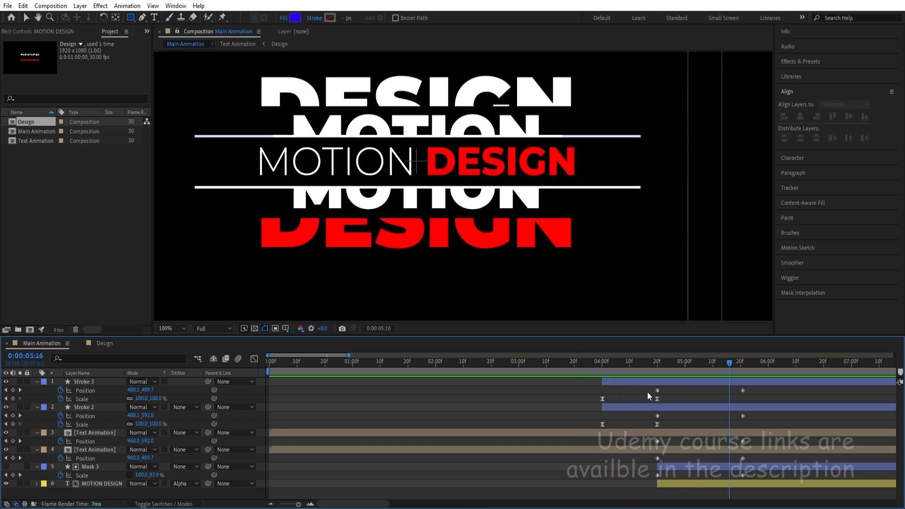
Apply Easy Ease to the Position keyframes of both strokes and both Text Animation layers and to Mask 3's Scale keyframes.
mouse_move(649, 388)
mouse_down()
mouse_move(720, 389)
mouse_move(759, 446)
mouse_move(765, 500)
mouse_up()
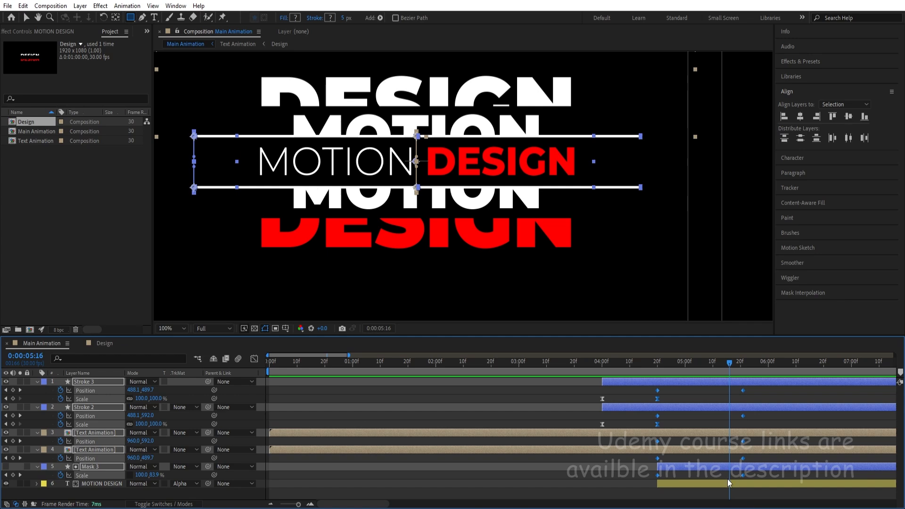
shift+click(658, 399)
key(F9)
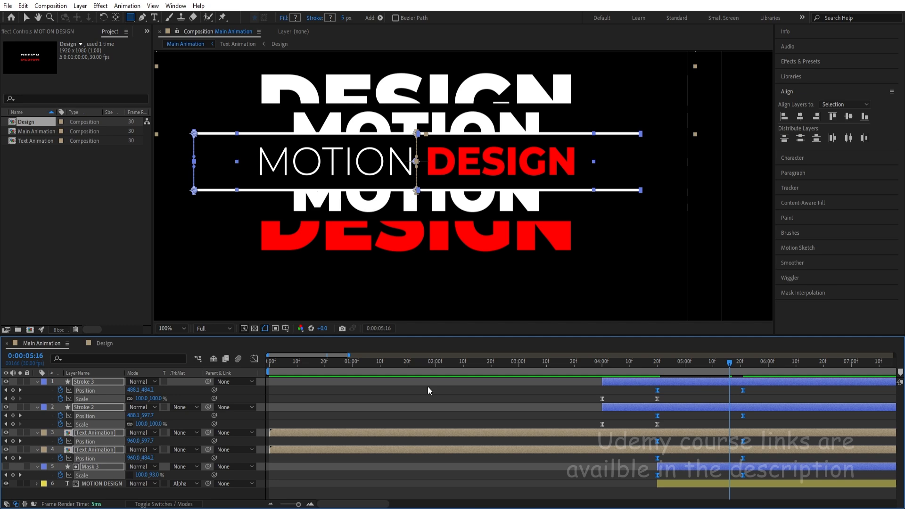
click(253, 359)
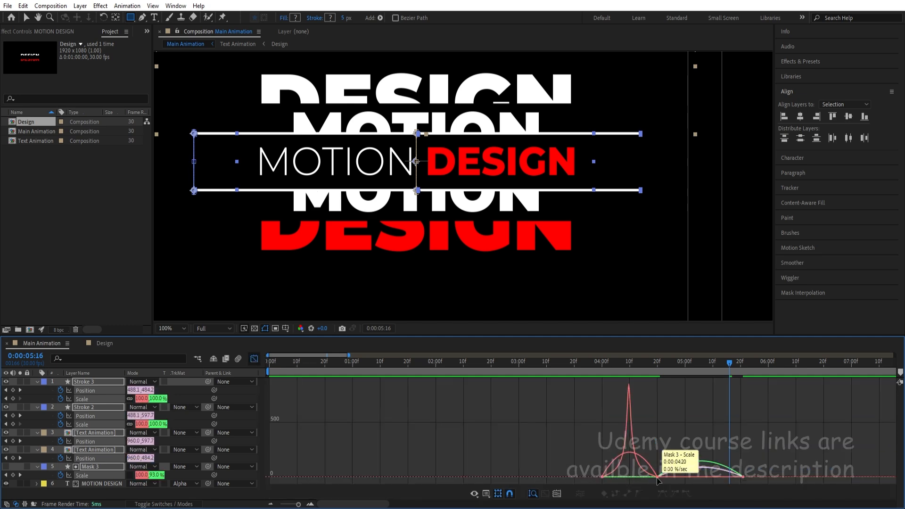
click(253, 359)
Lengthen the influence handles of both strokes' Scale keyframes into a sharp mid-move speed peak and preview the animation.
click(603, 425)
shift+click(657, 425)
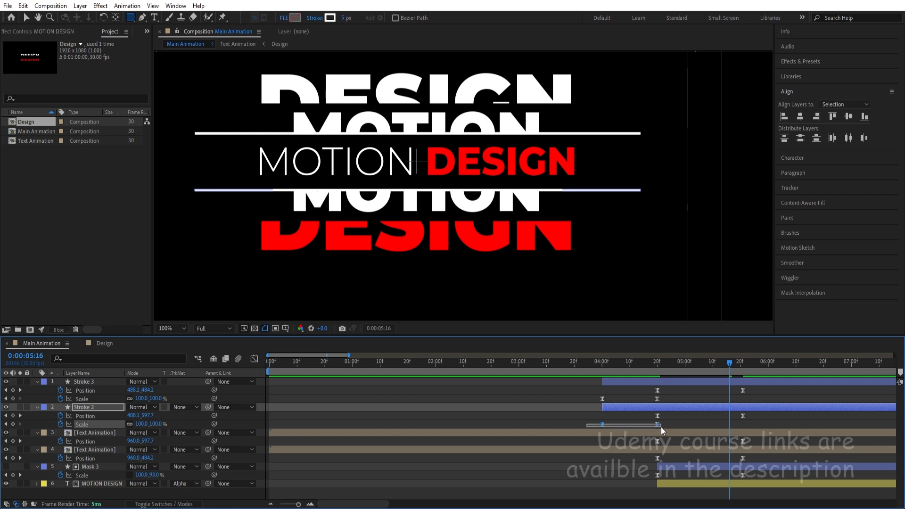
click(254, 359)
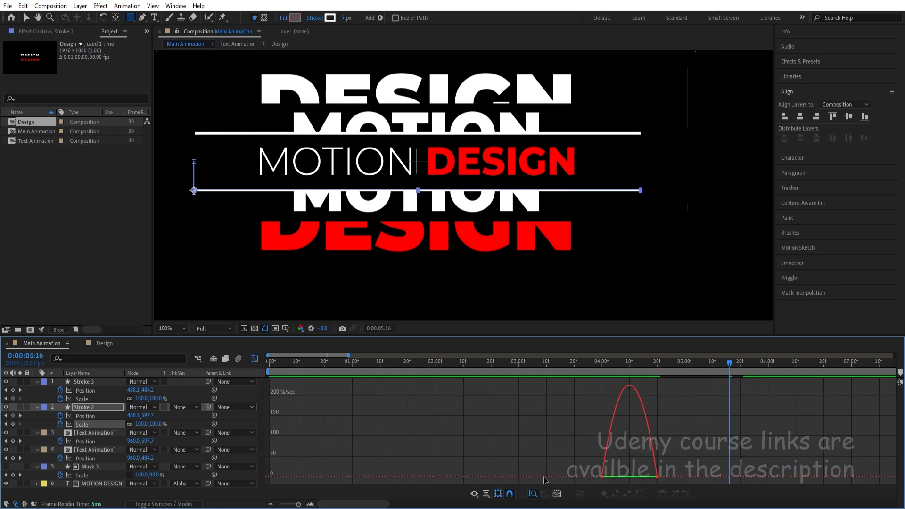
click(254, 359)
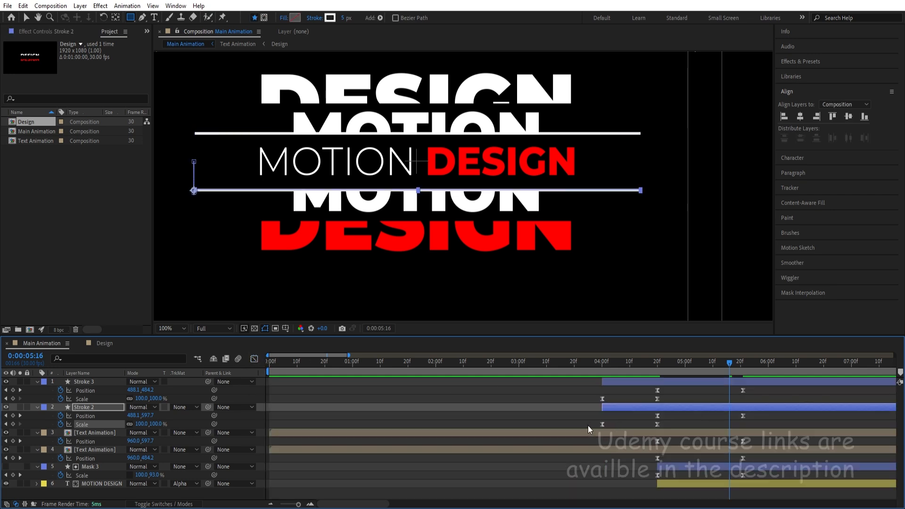
drag(589, 397, 663, 401)
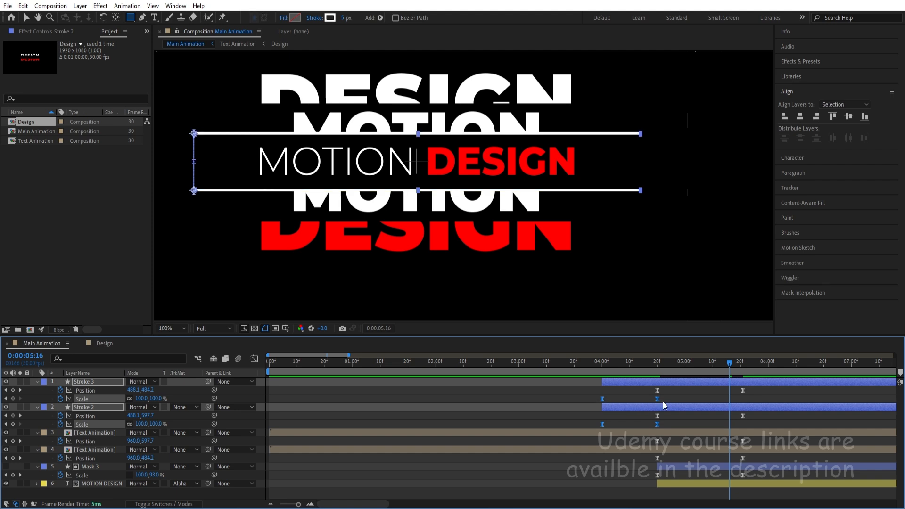
click(253, 359)
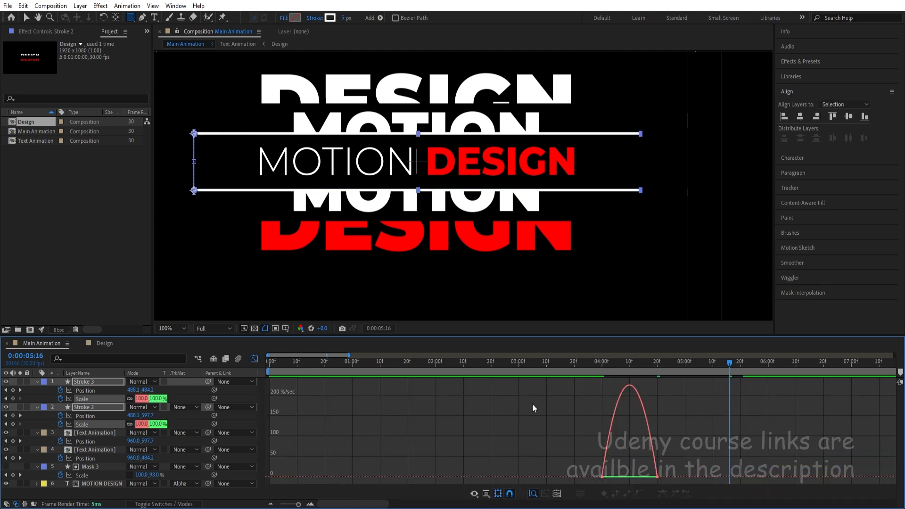
drag(680, 451, 552, 484)
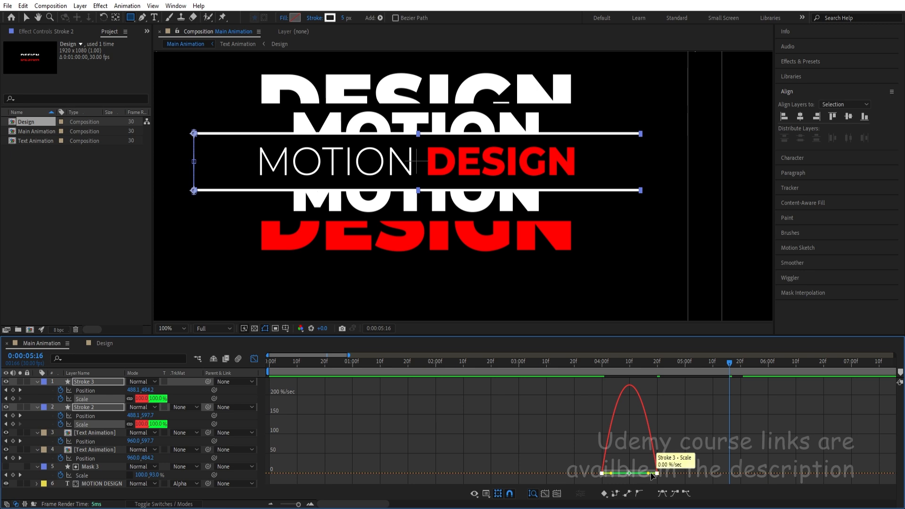
drag(649, 475, 621, 475)
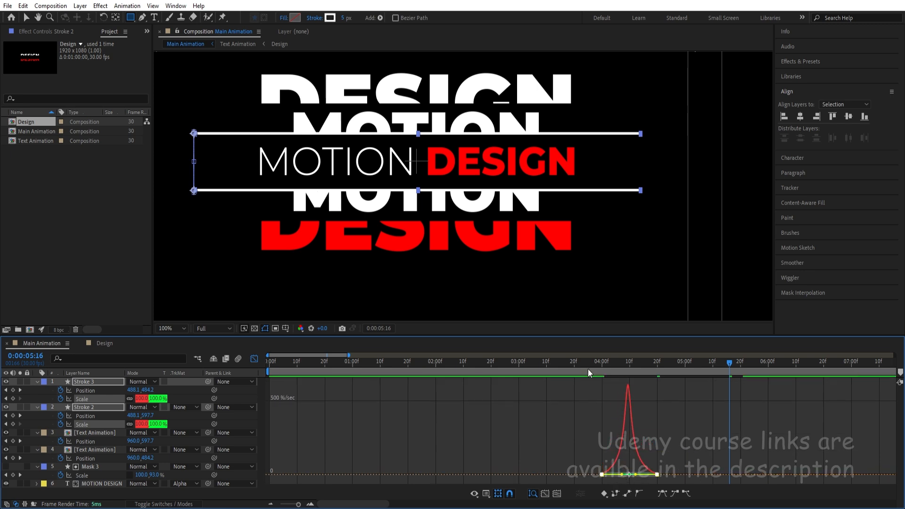
click(585, 362)
key(space)
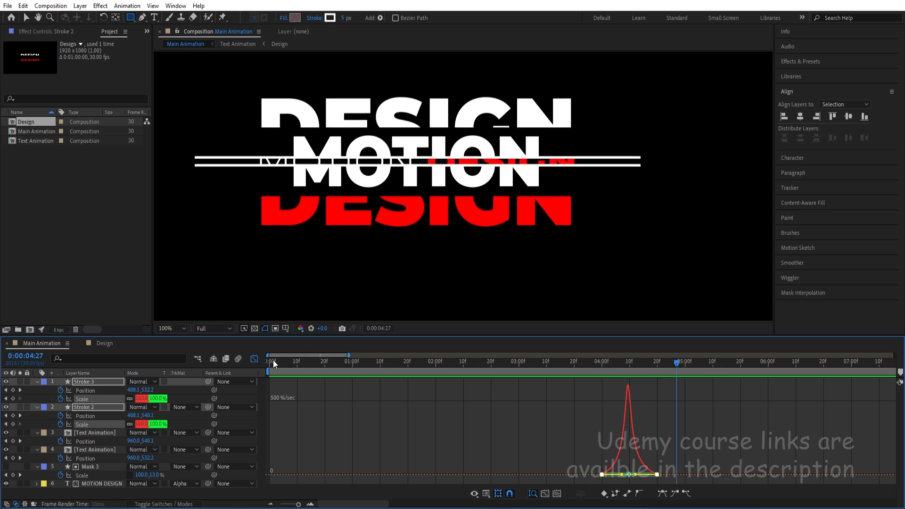
Reshape the speed curves of the strokes' and Text Animation layers' Position and Mask 3's Scale into a steep central peak, and preview the split.
click(255, 360)
drag(649, 392, 756, 390)
click(742, 398)
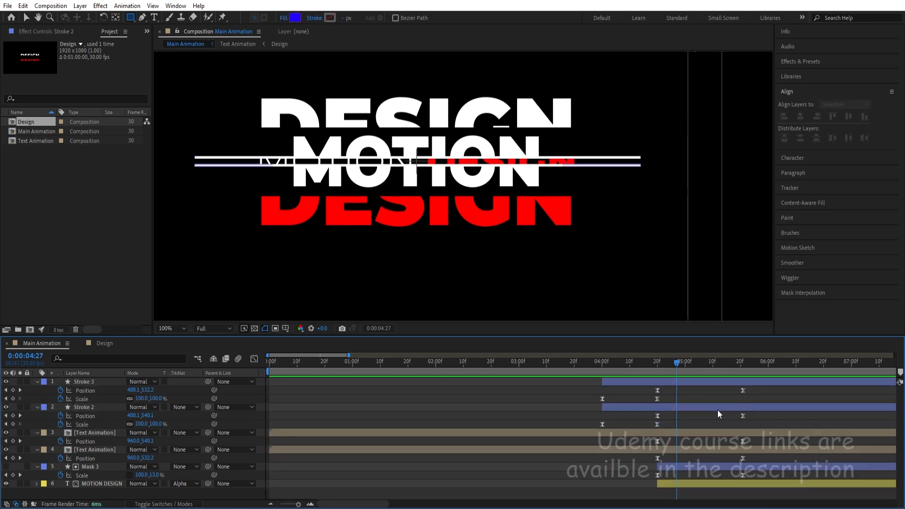
click(85, 390)
shift+click(85, 416)
drag(649, 442, 762, 477)
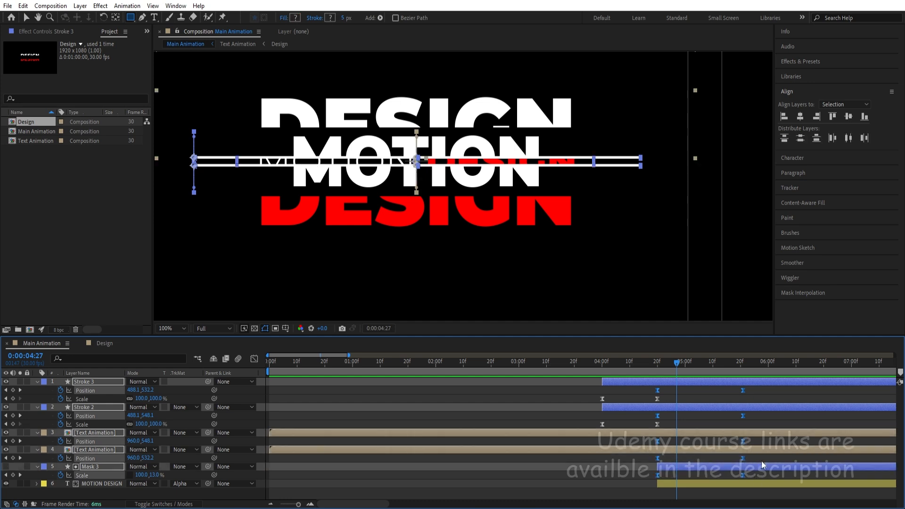
click(255, 359)
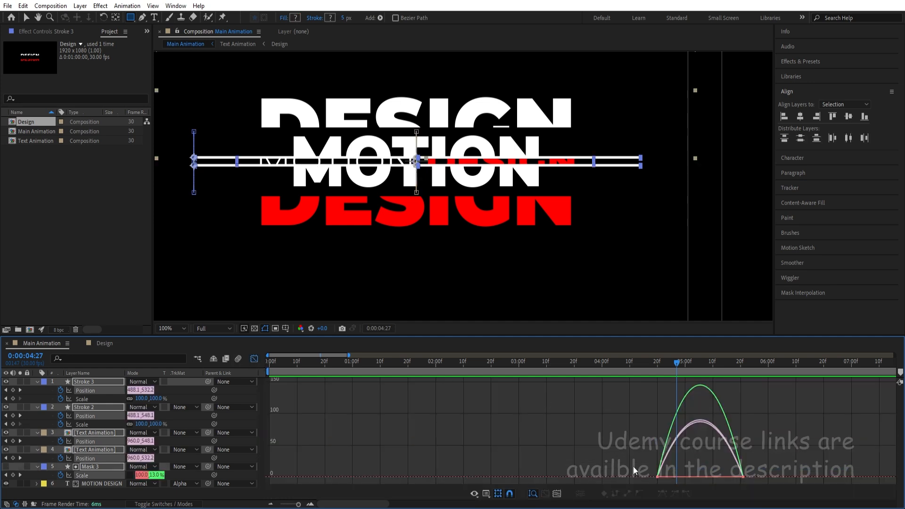
drag(633, 470, 712, 473)
drag(630, 435, 681, 477)
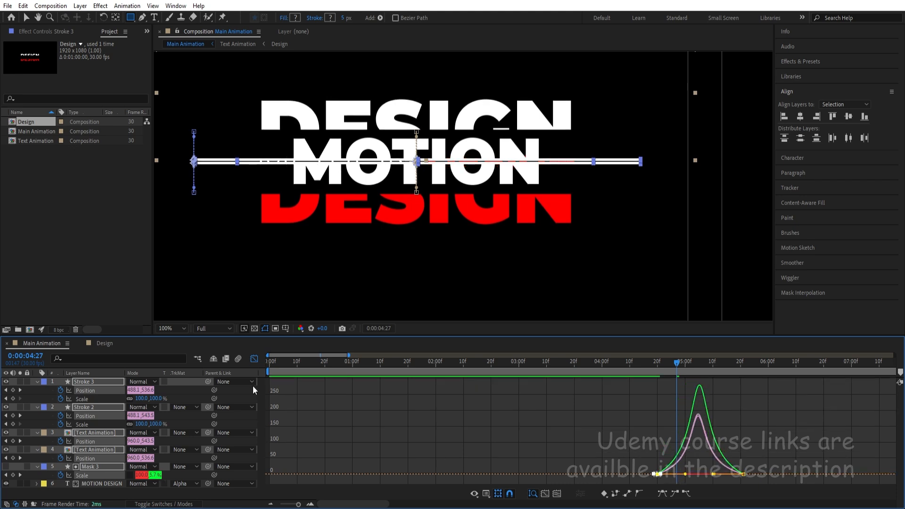
click(254, 358)
key(space)
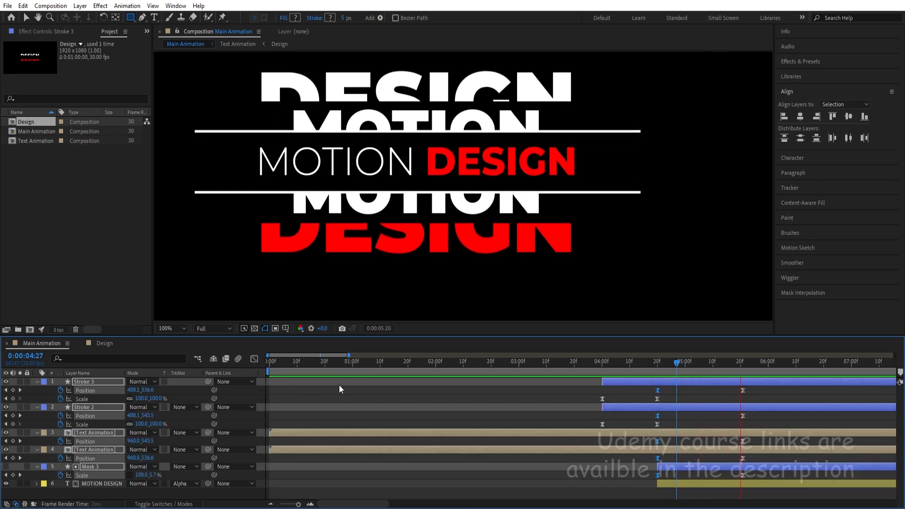
key(space)
Collapse the layer properties, fit the composition in the viewer and preview the whole animation from the start.
scroll(445, 388, down, 5)
drag(337, 363, 268, 365)
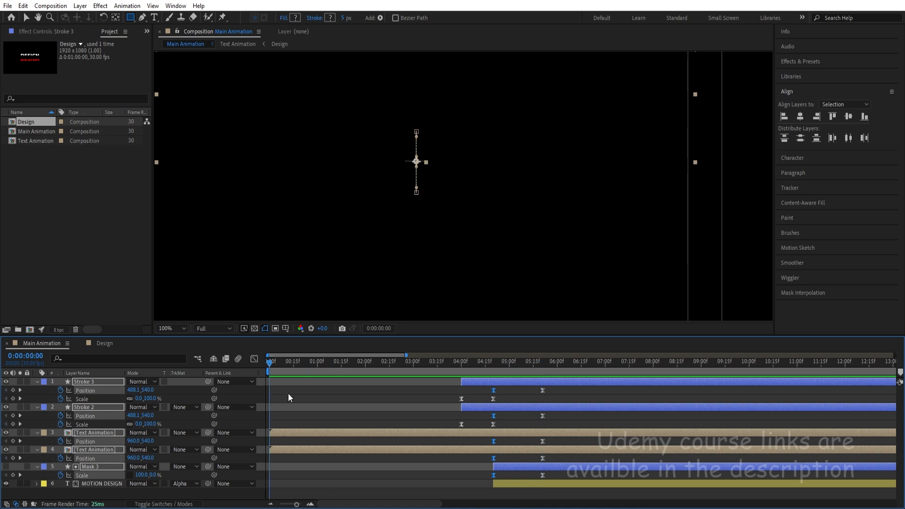
click(294, 398)
key(u)
click(171, 328)
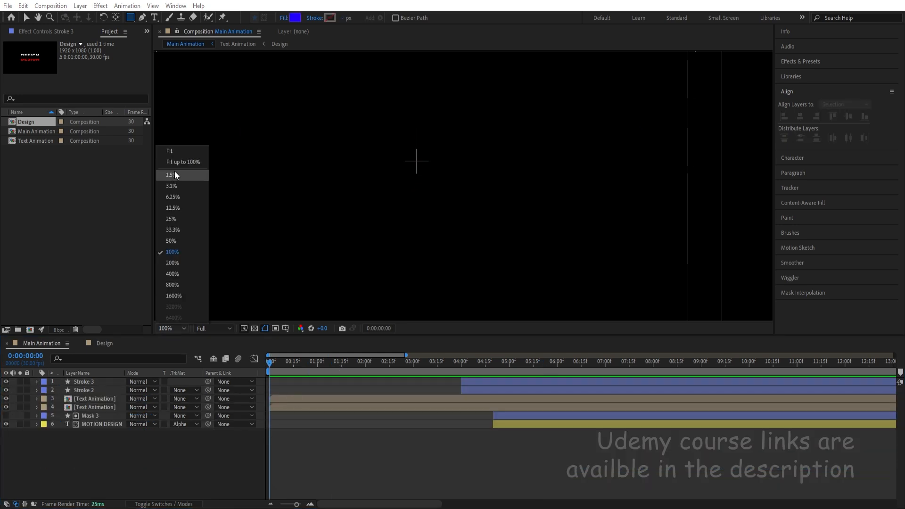
click(177, 151)
key(space)
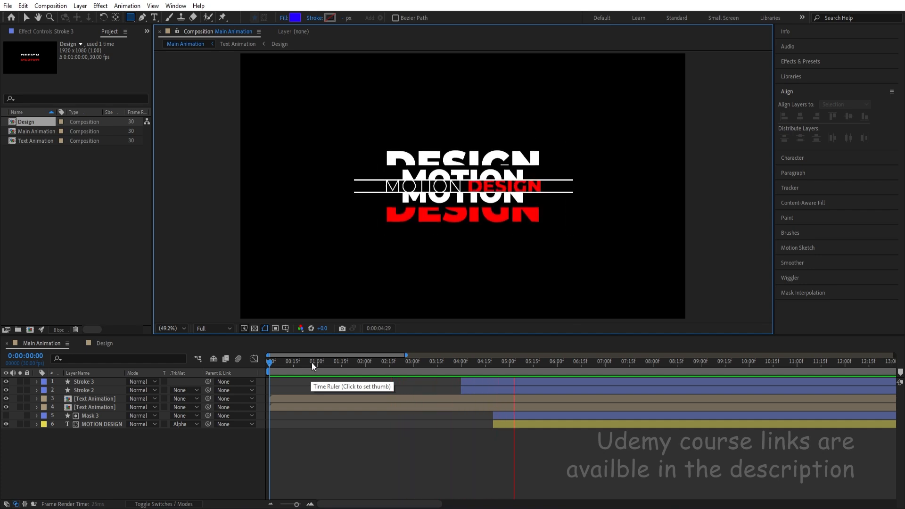
key(space)
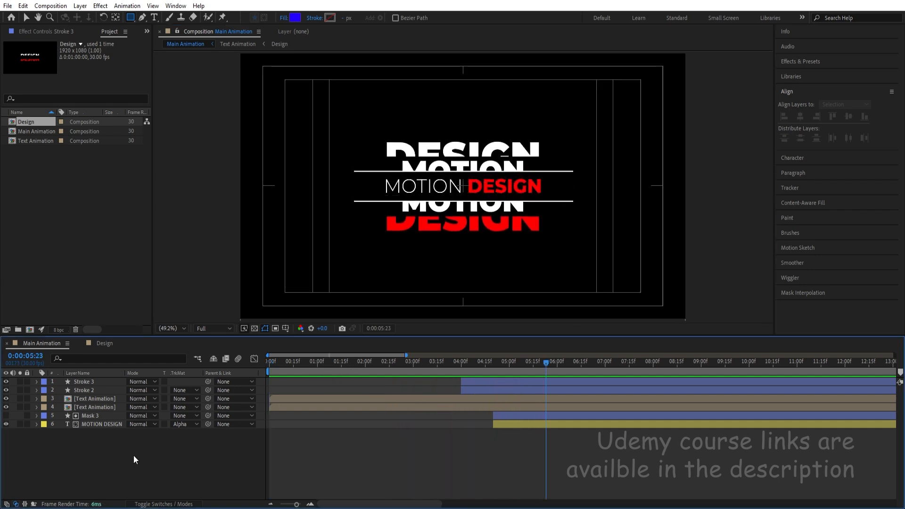
Add a null object to Main Animation and parent all the other layers to it.
right_click(131, 461)
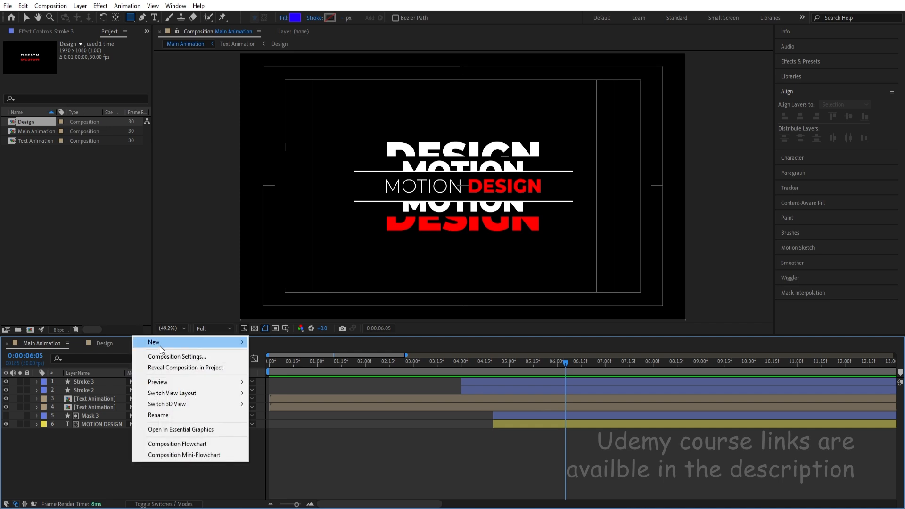
mouse_move(160, 344)
click(289, 403)
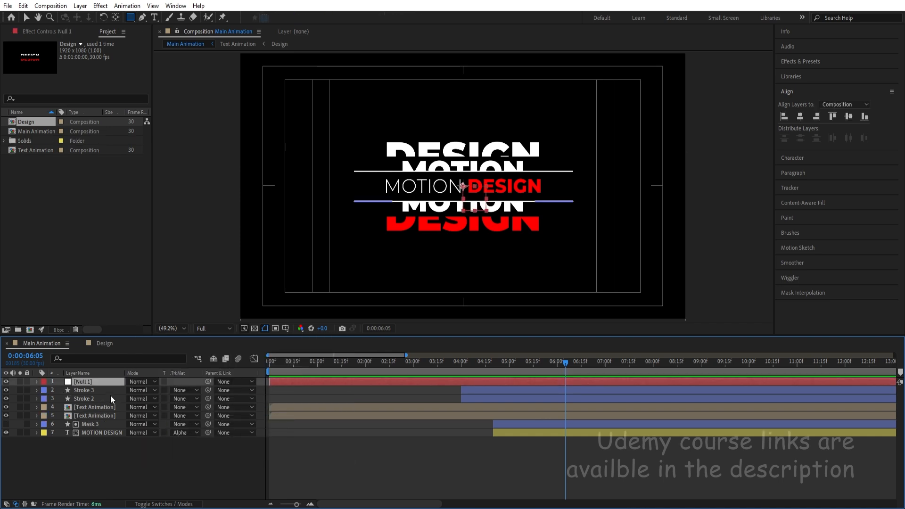
click(90, 390)
shift+click(101, 433)
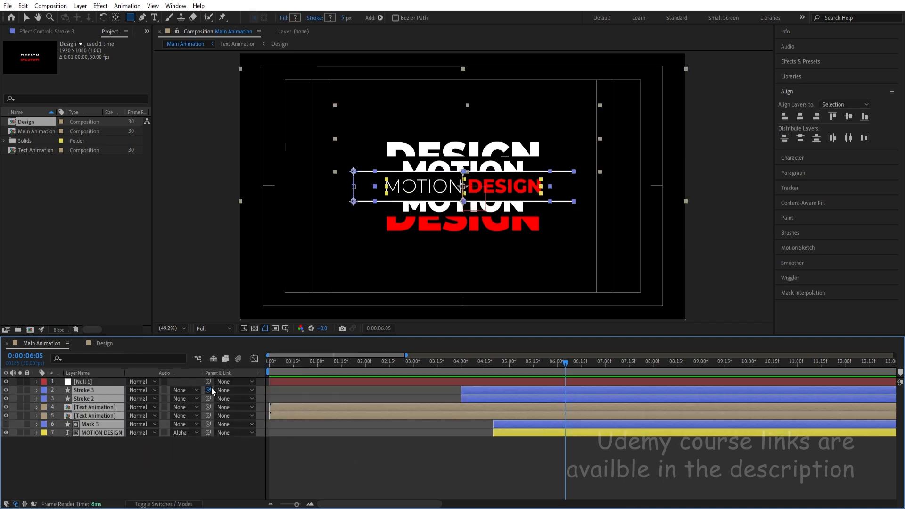
drag(211, 387, 89, 381)
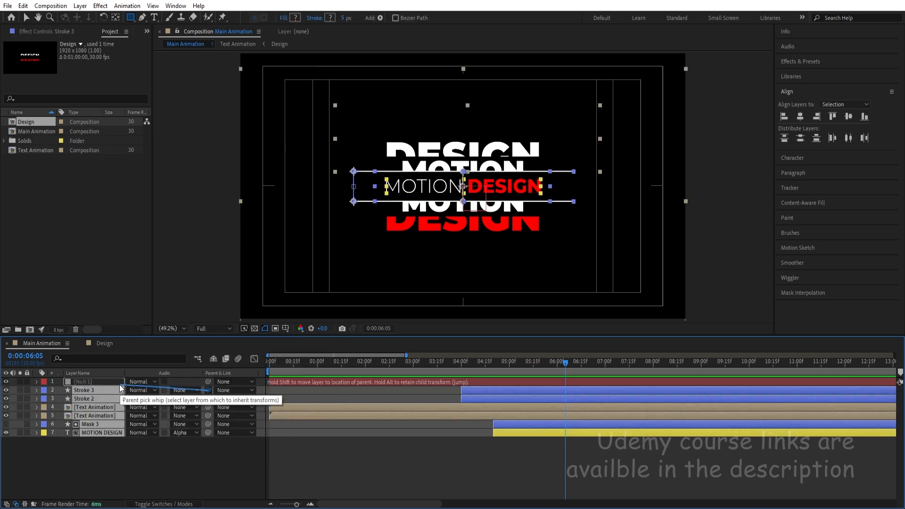
Add the expression wiggle(3,3) to the null's Position and preview the animation from the start.
click(91, 381)
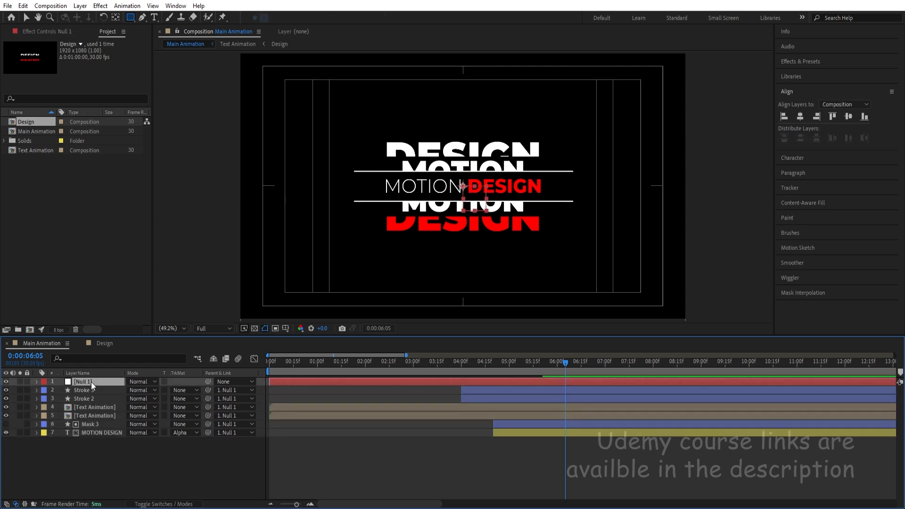
key(p)
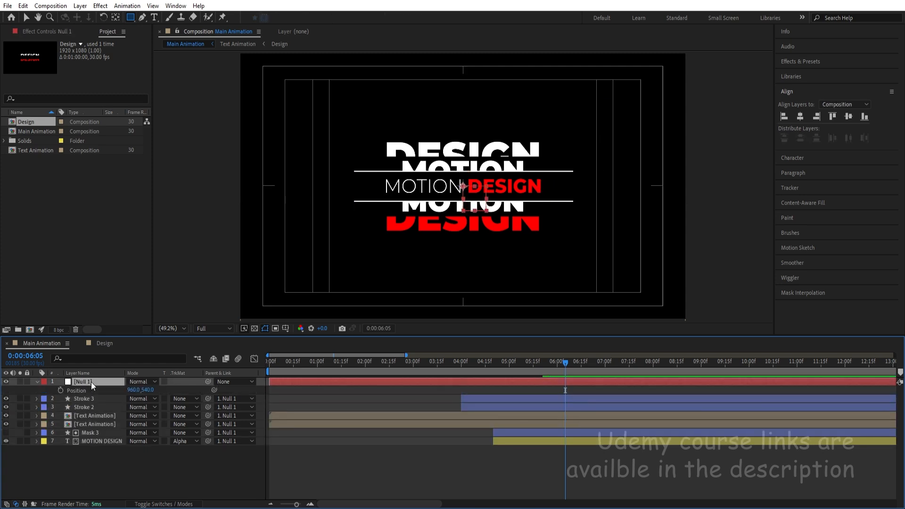
alt+click(61, 389)
text(wi)
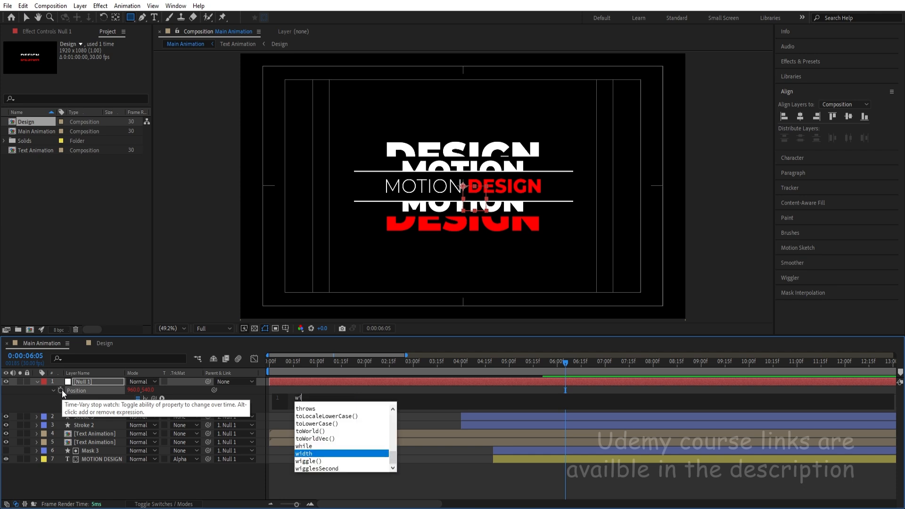
text(gg)
key(Return)
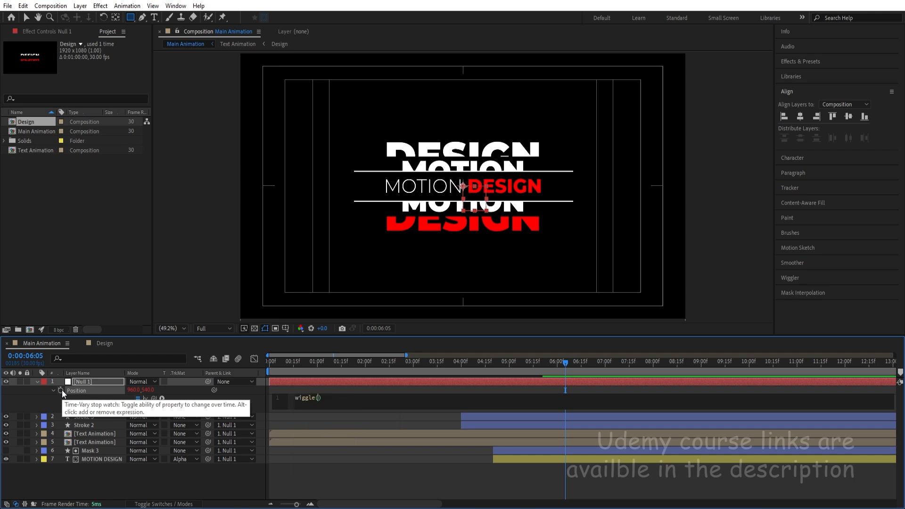
text(3,3)
click(285, 477)
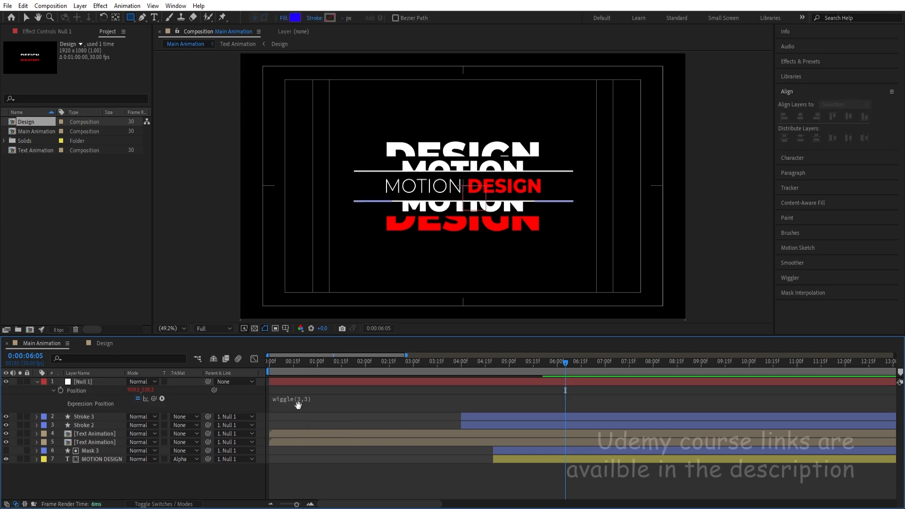
key(Home)
key(space)
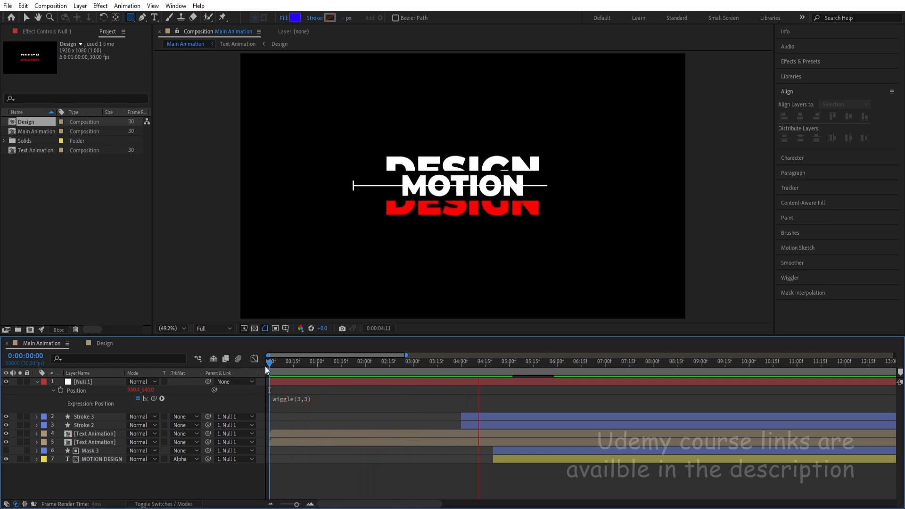
key(space)
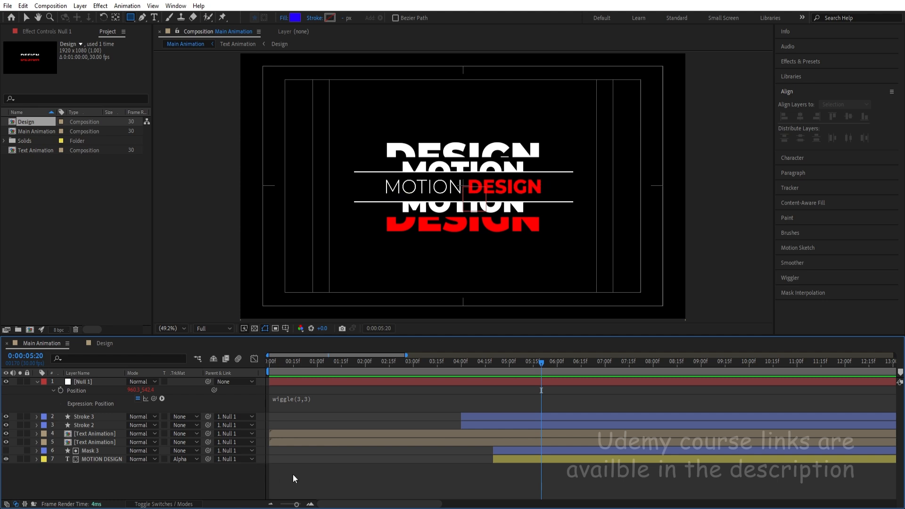
Collapse the null's properties and add an adjustment layer above all the layers in Main Animation.
key(u)
key(u)
right_click(149, 466)
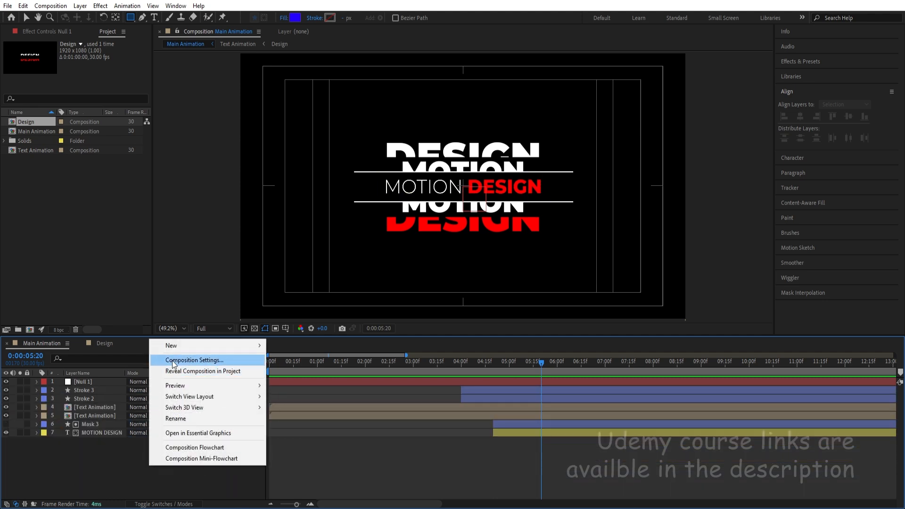
mouse_move(174, 342)
click(285, 426)
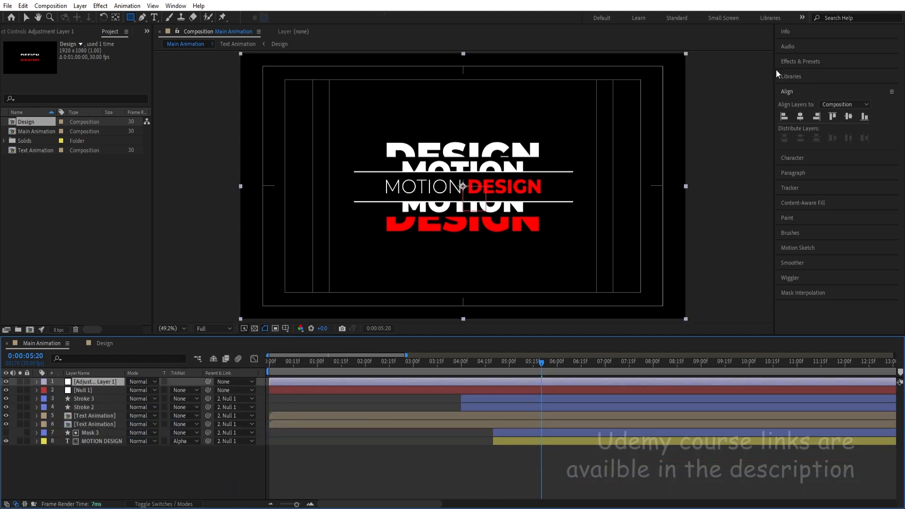
Apply the Transform effect to the adjustment layer and set its Skew to -6.
click(785, 62)
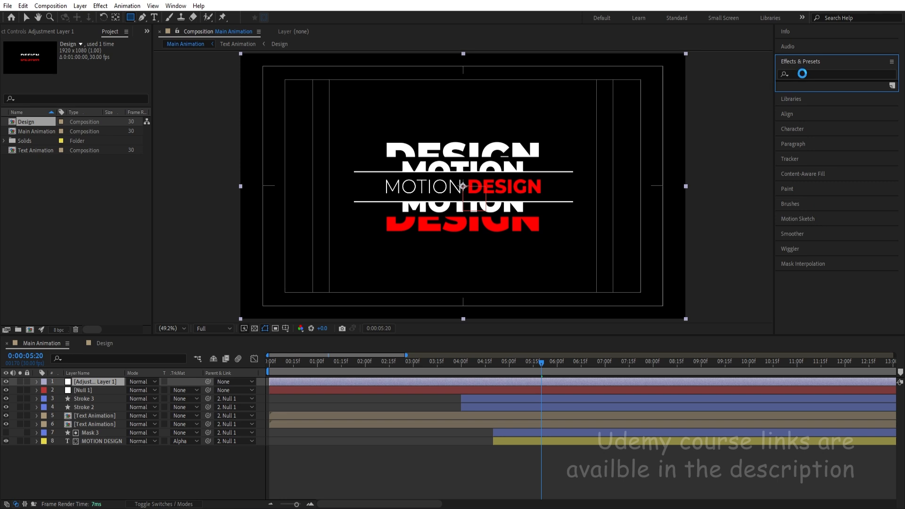
click(802, 73)
text(tran)
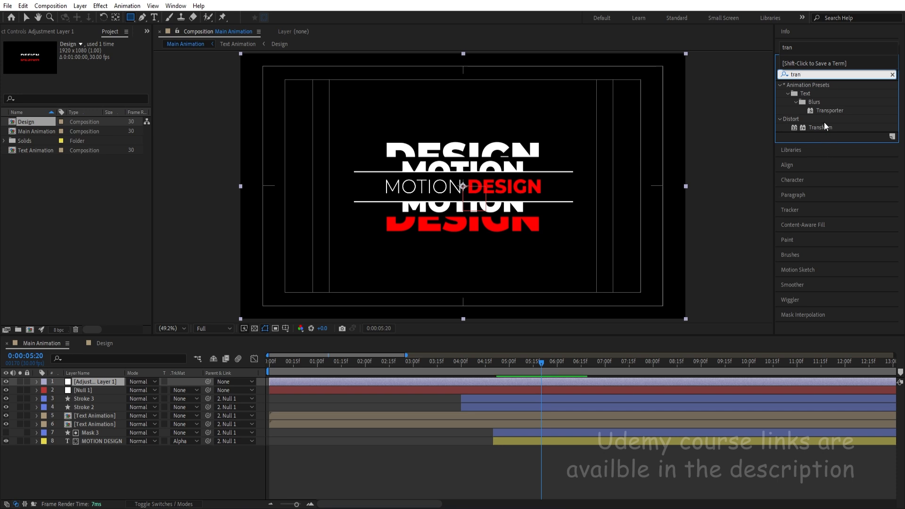
double_click(823, 124)
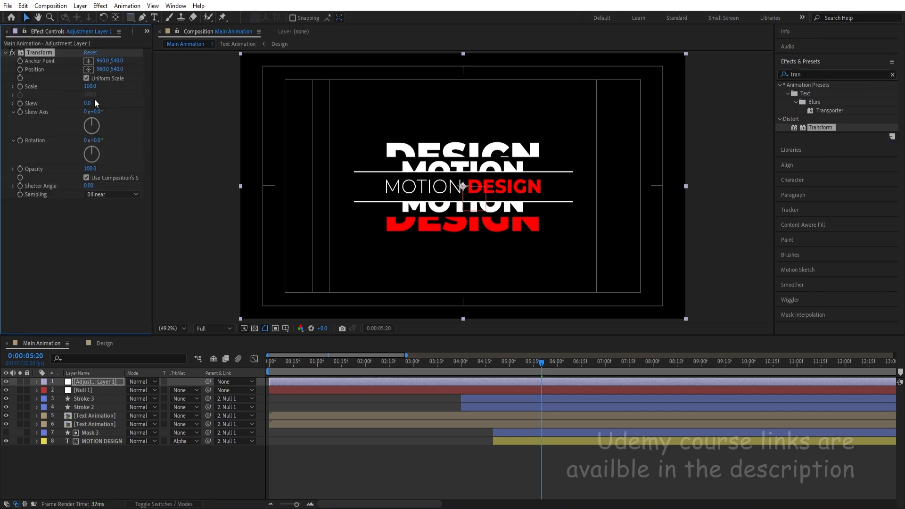
click(88, 100)
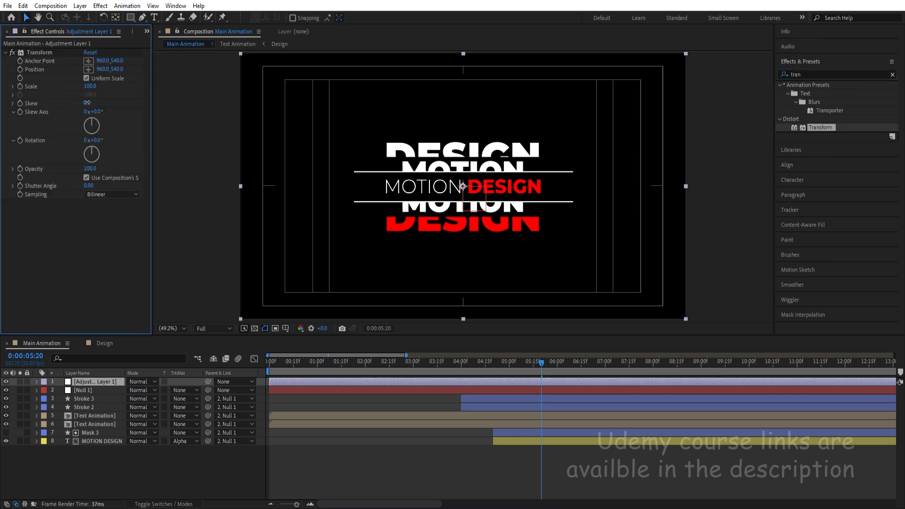
drag(86, 102, 86, 103)
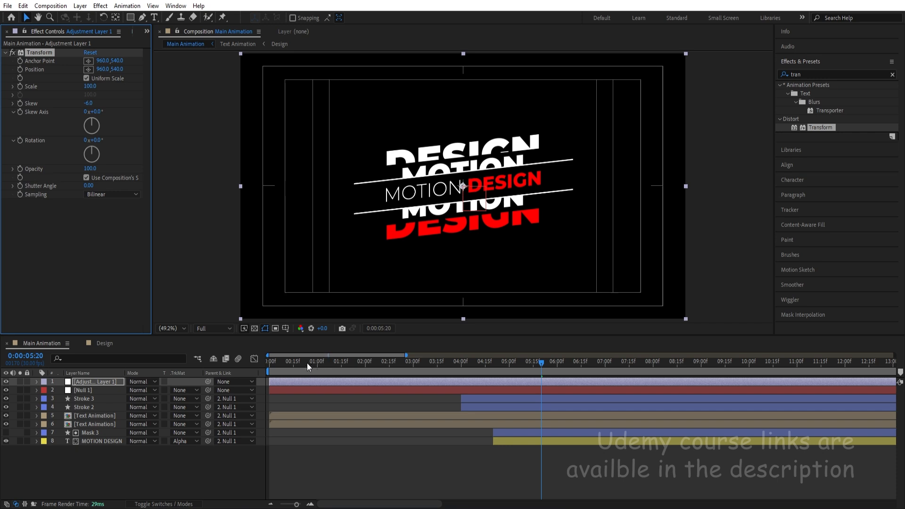
Preview the skewed Main Animation from the start and replay the final title reveal from about 0:00:04:20.
key(Home)
key(space)
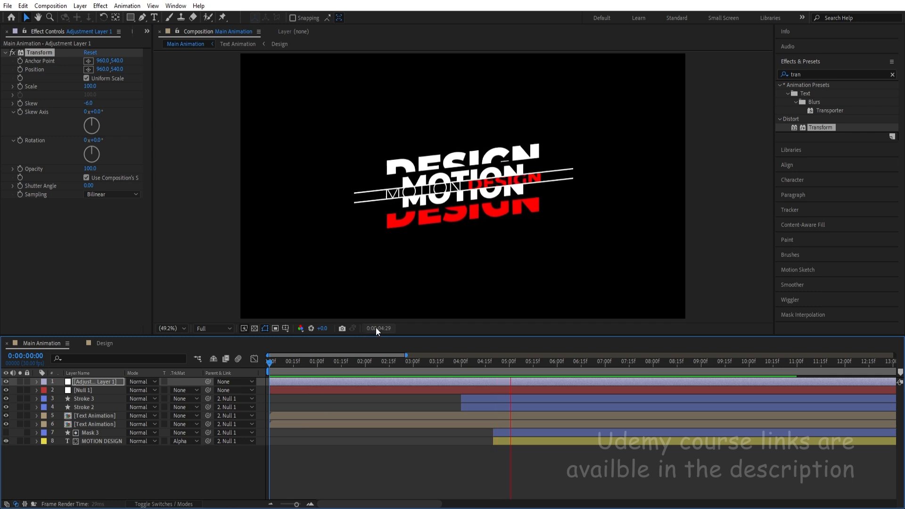
key(space)
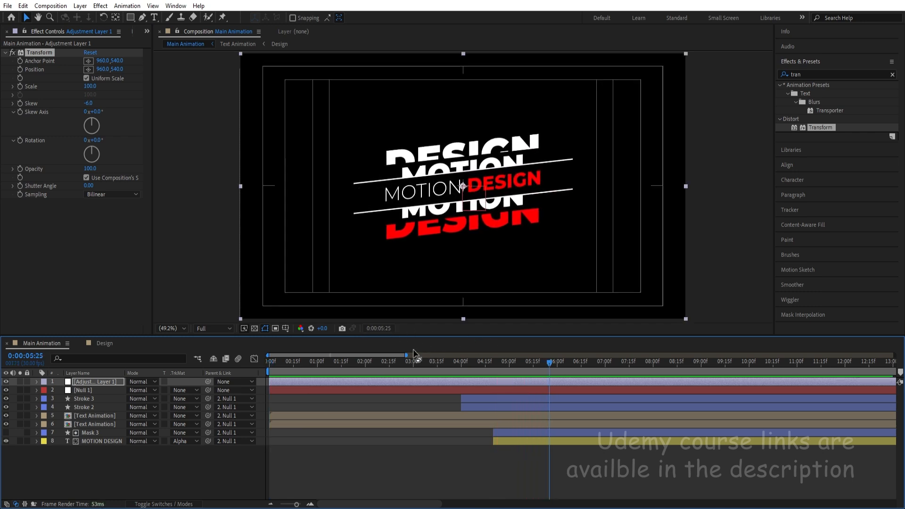
click(497, 367)
key(space)
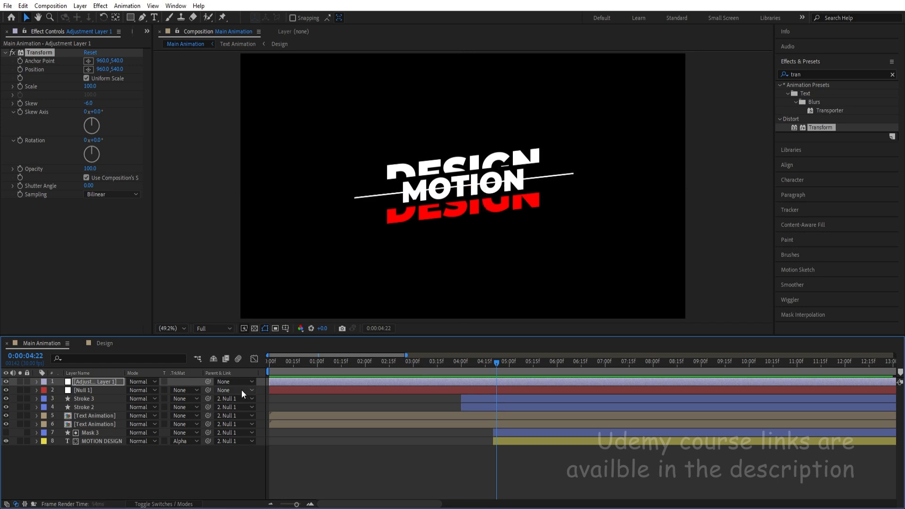
key(space)
click(494, 365)
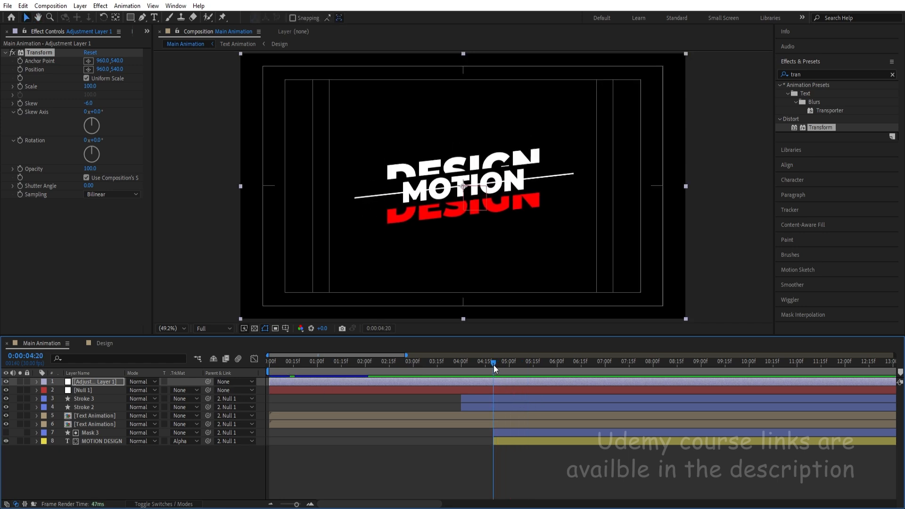
key(space)
key(space)
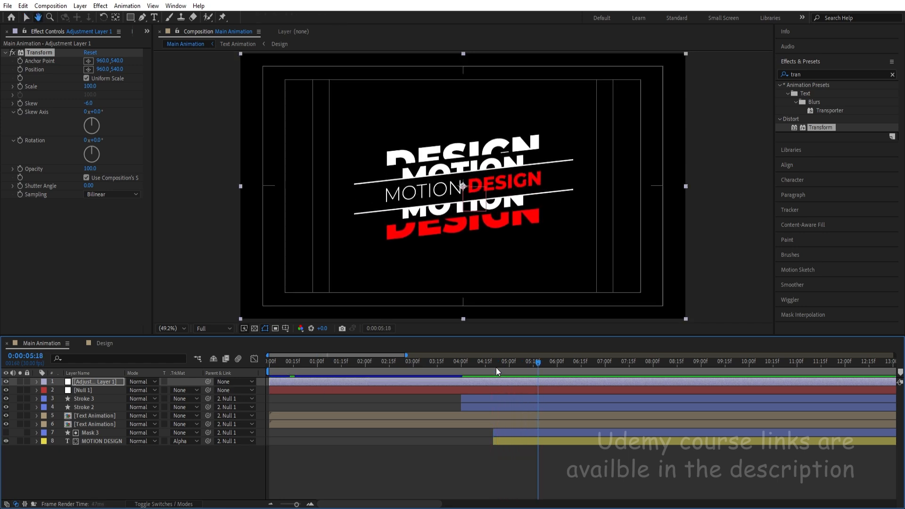
Open the Text Animation precomp, reveal the keyframes of all its layers, and check the Design composition.
double_click(91, 416)
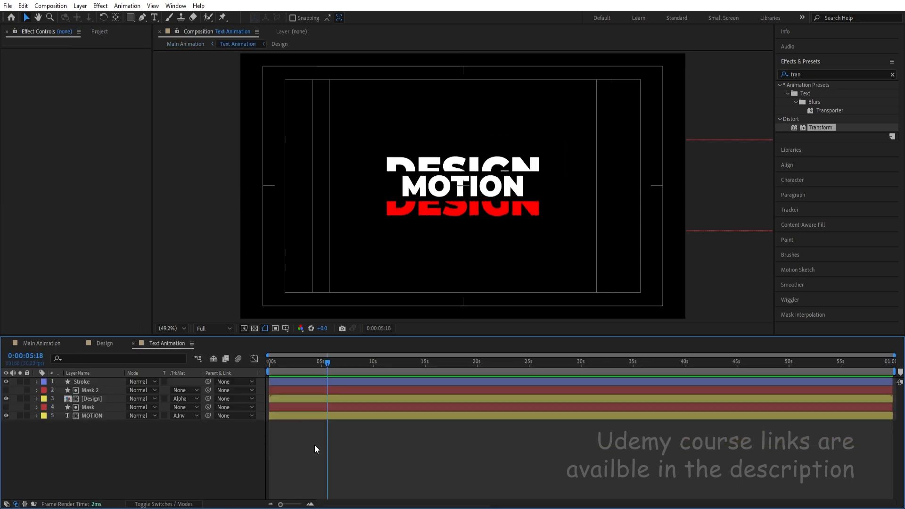
click(90, 400)
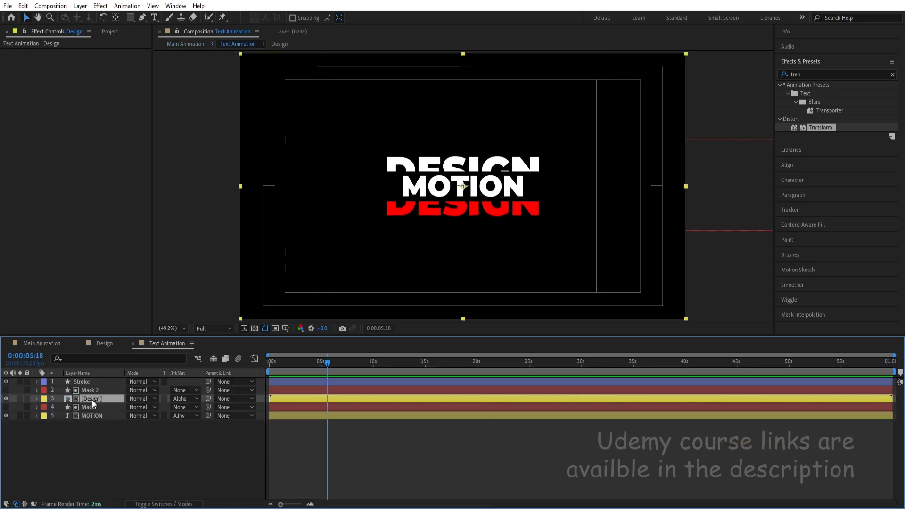
click(111, 429)
key(u)
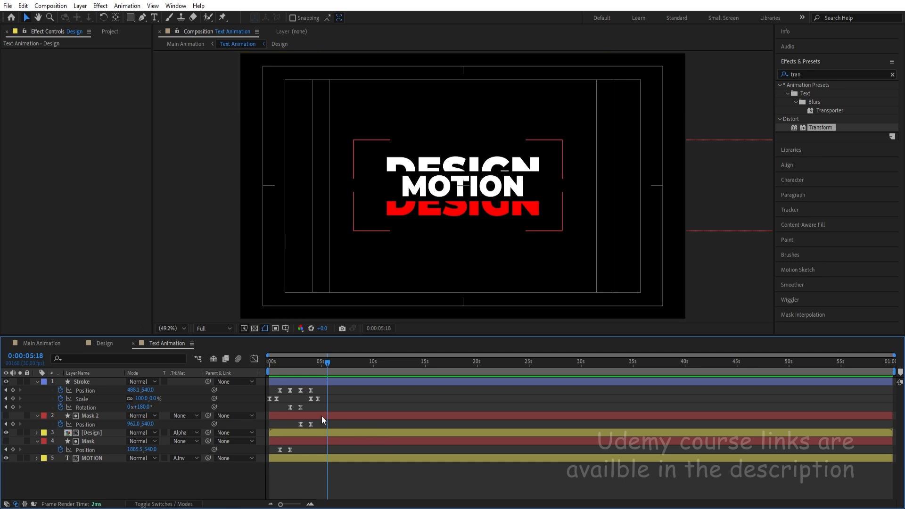
key(equal)
key(equal)
drag(293, 365, 377, 371)
click(109, 344)
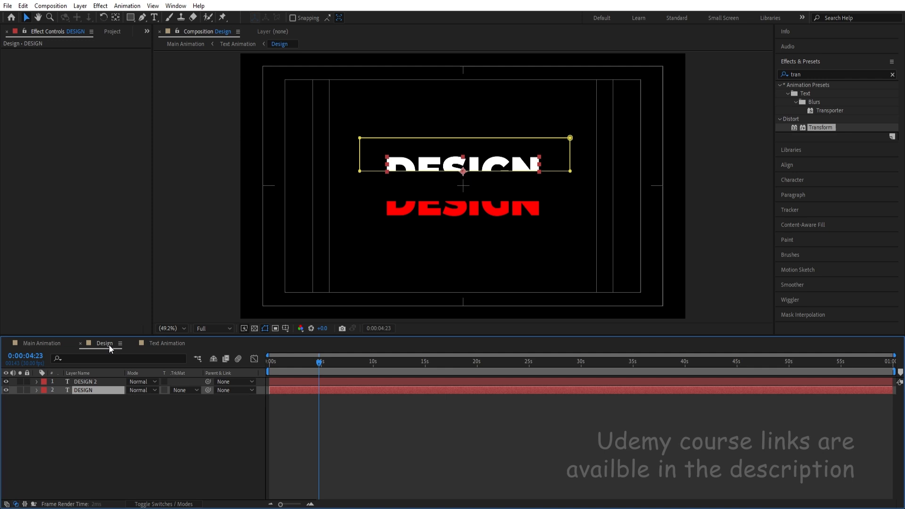
Return to Main Animation and preview the title reveal from 0:00:04:20.
click(57, 345)
mouse_move(492, 369)
mouse_down()
mouse_move(513, 366)
mouse_move(493, 360)
mouse_up()
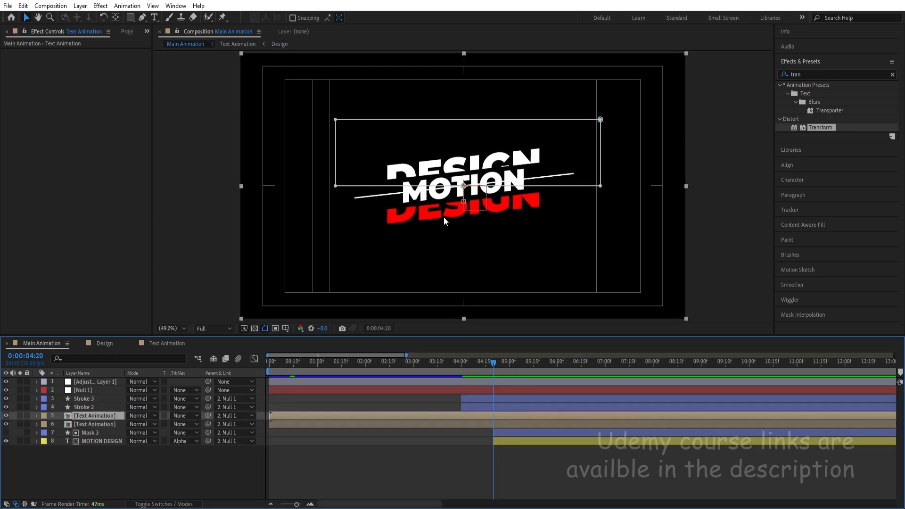
key(space)
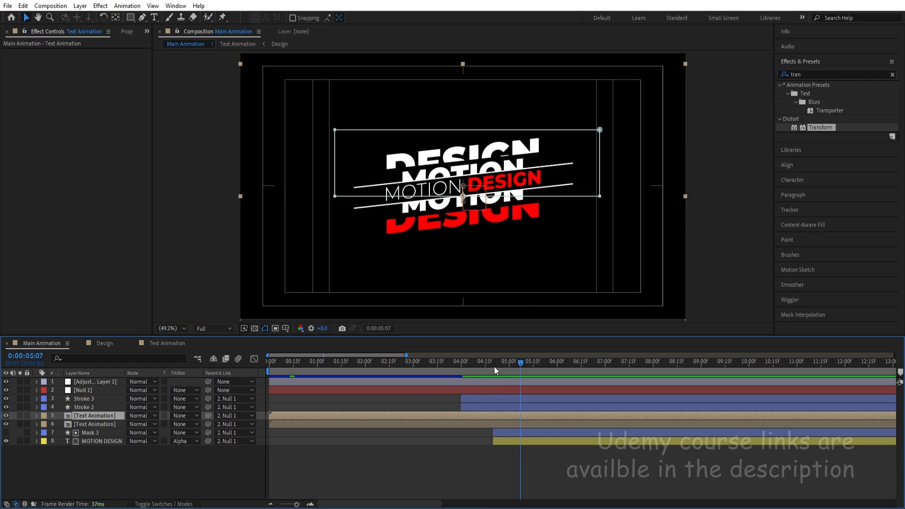
key(space)
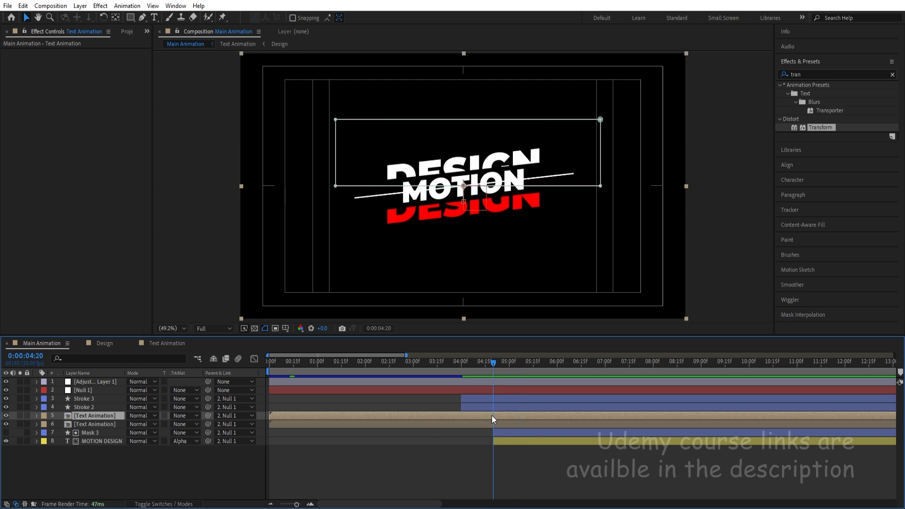
Apply Gaussian Blur to the Design layer in Text Animation and start keyframing its Blurriness with 0 at 0:00:04:20.
double_click(491, 415)
click(108, 433)
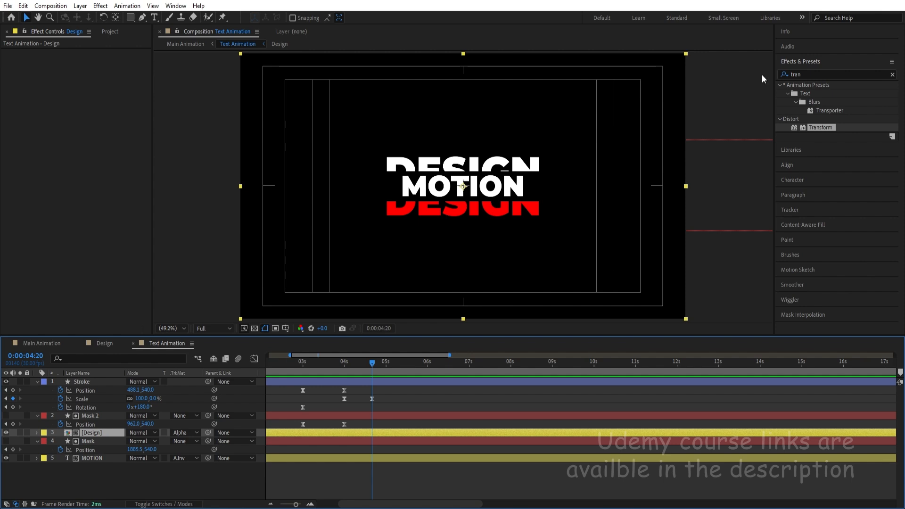
click(806, 75)
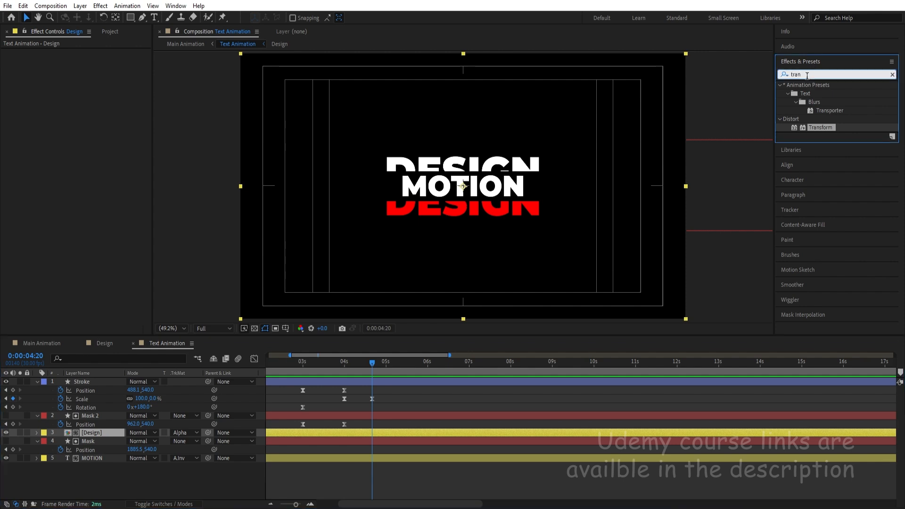
key(BackSpace)
key(BackSpace)
key(BackSpace)
key(BackSpace)
text(gau)
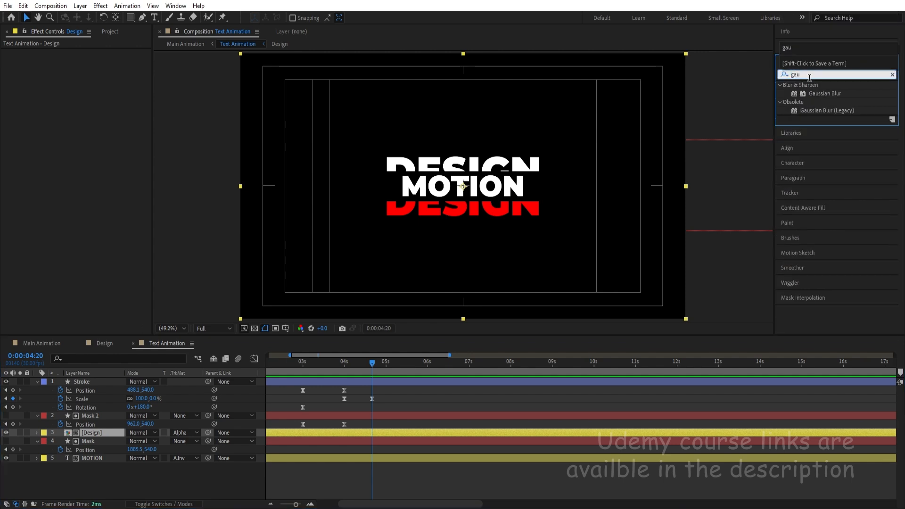
double_click(823, 96)
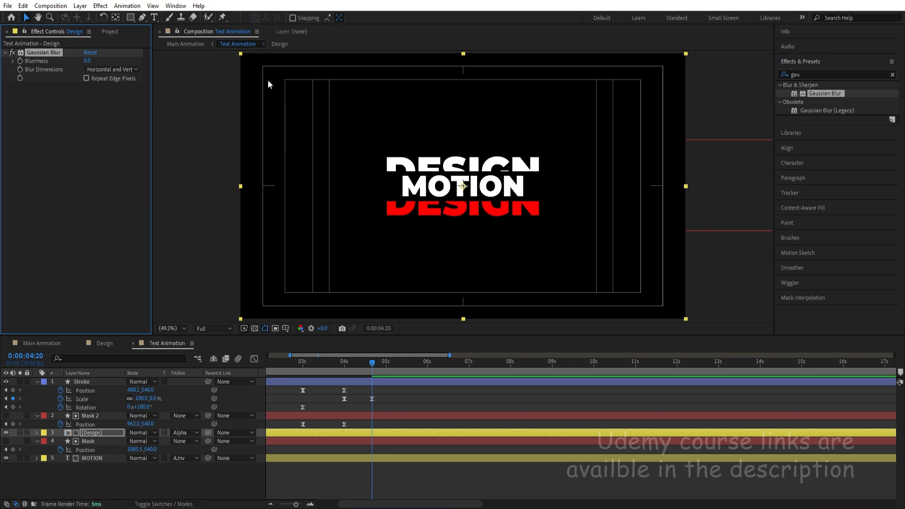
Add a Blurriness keyframe of 16.4 at 0:00:06:00 on the Design layer in Text Animation.
click(56, 343)
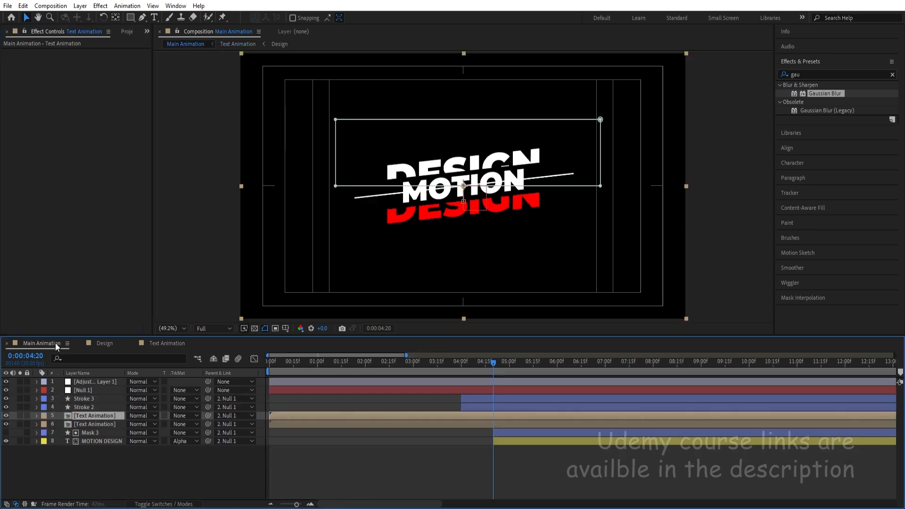
drag(492, 368, 557, 368)
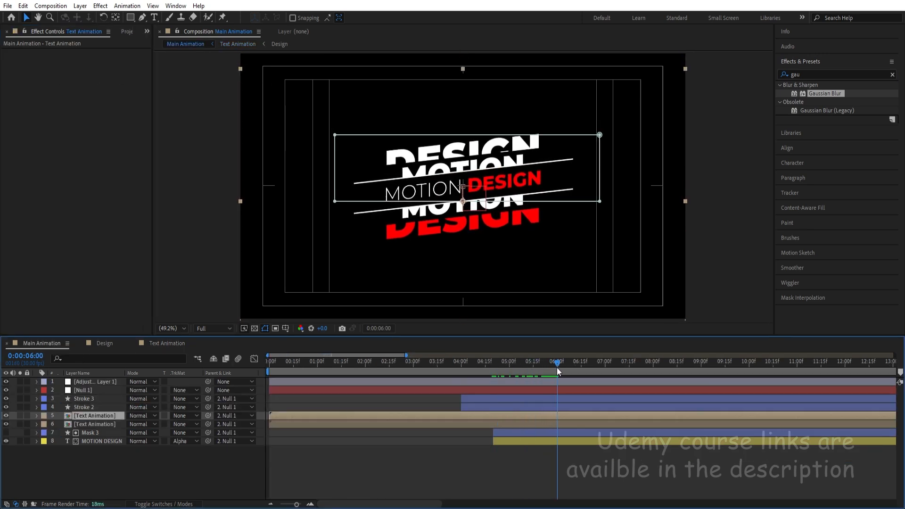
double_click(541, 414)
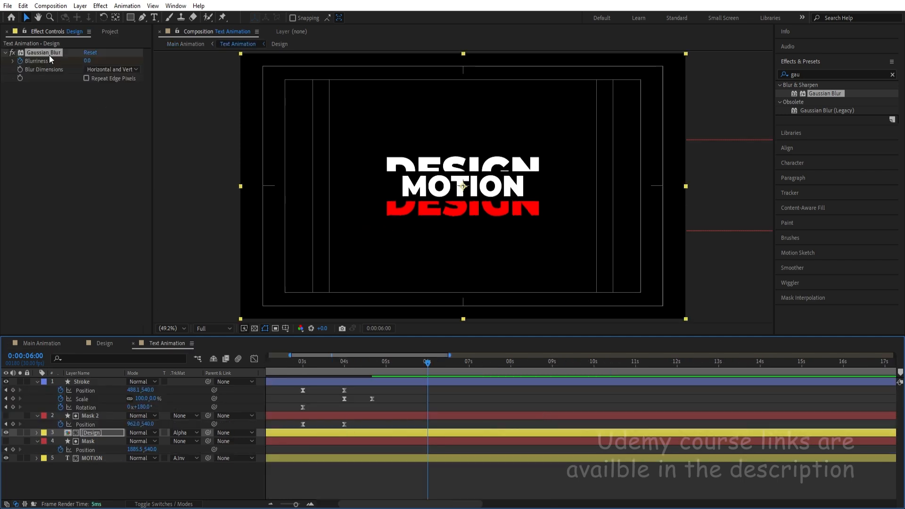
click(105, 432)
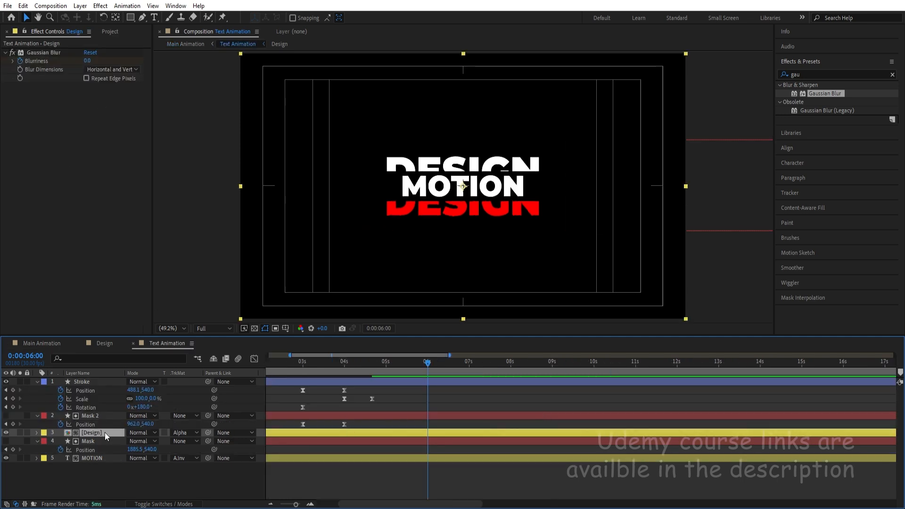
key(u)
drag(131, 449, 191, 441)
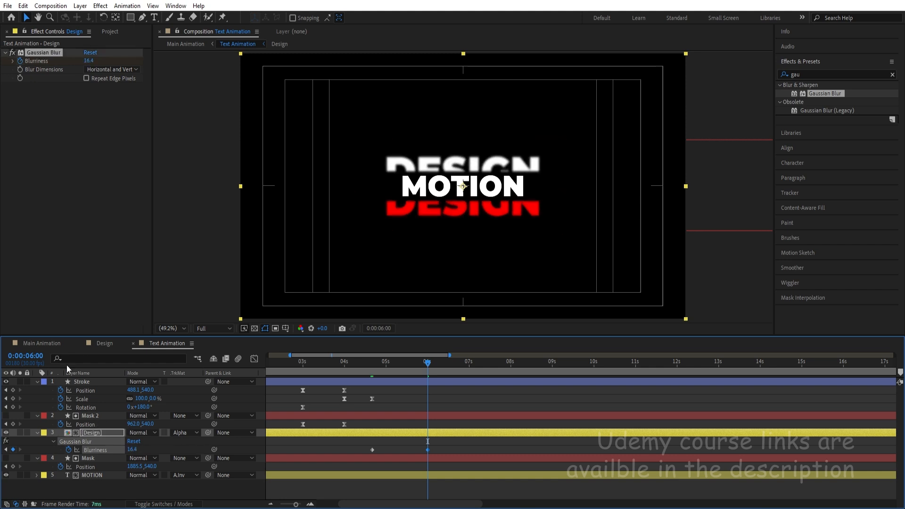
Preview the animated blur in Main Animation from 0:00:04:12.
click(41, 343)
click(480, 368)
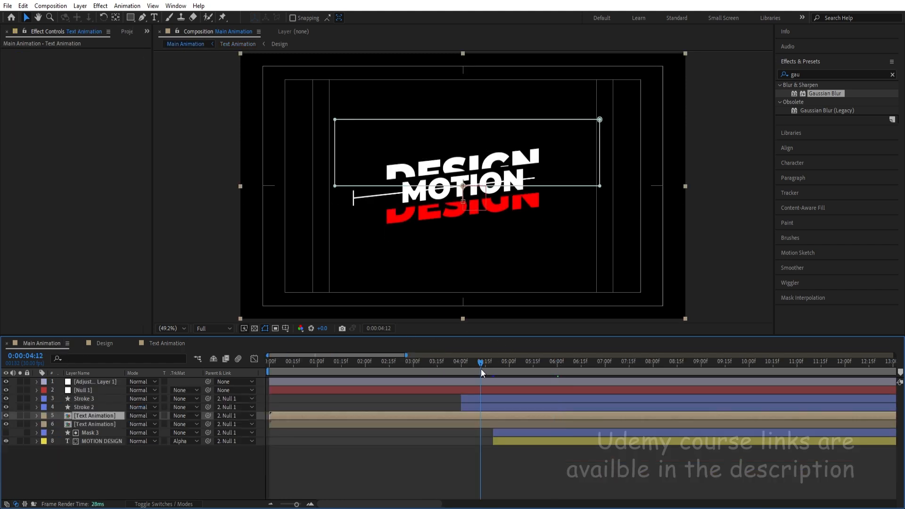
key(space)
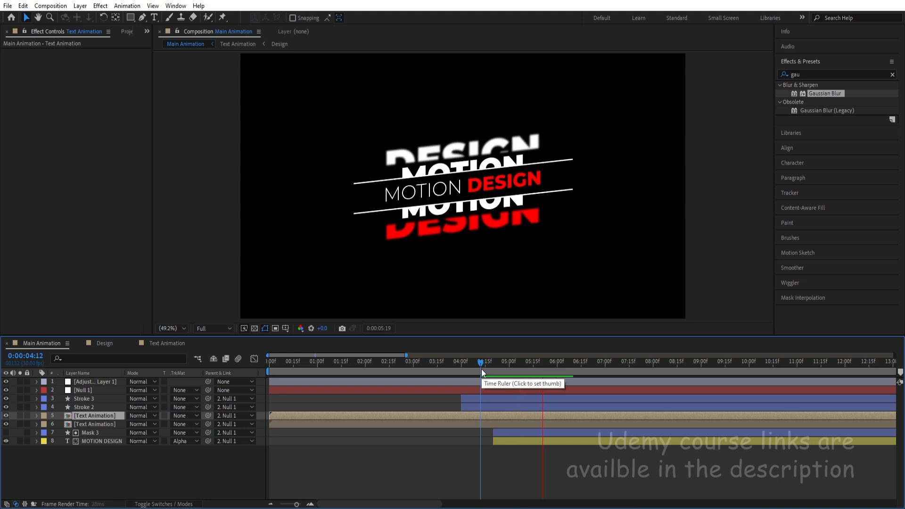
key(space)
Raise the Design layer's Blurriness keyframe at 0:00:06:00 in Text Animation to 30.2.
click(179, 346)
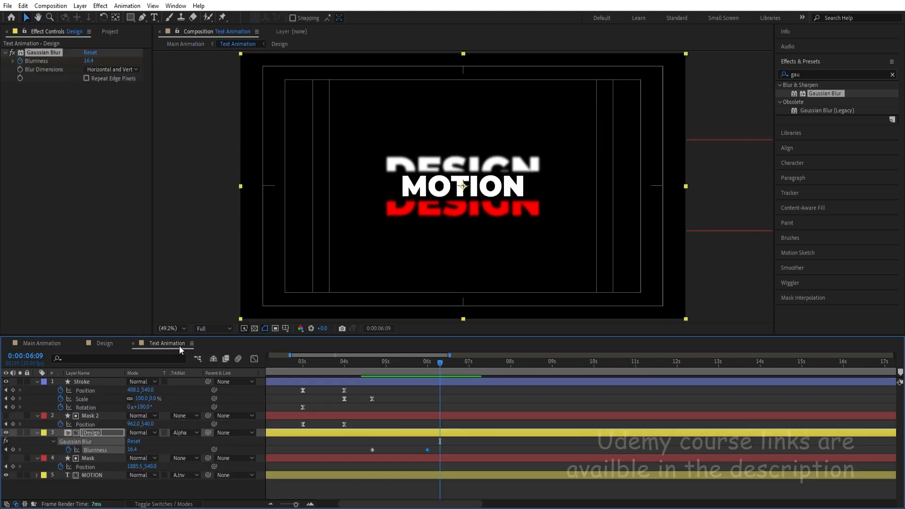
key(k)
key(j)
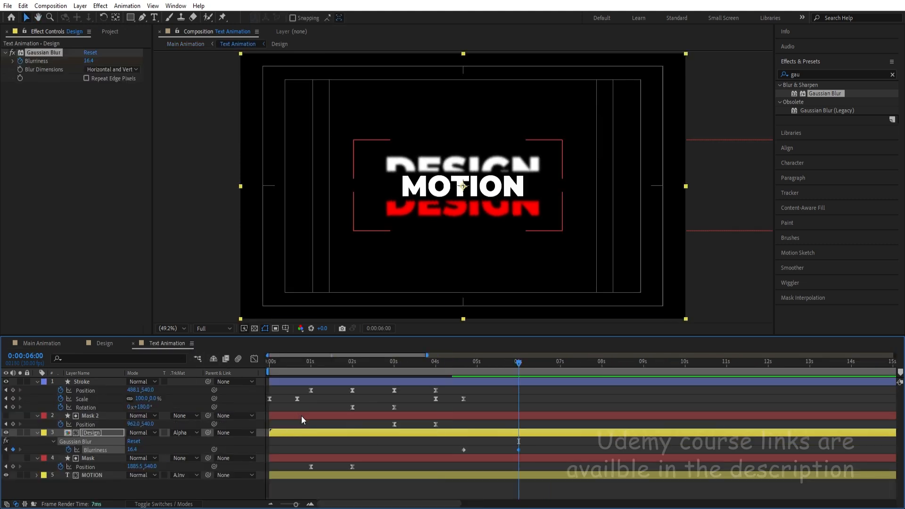
drag(135, 449, 187, 445)
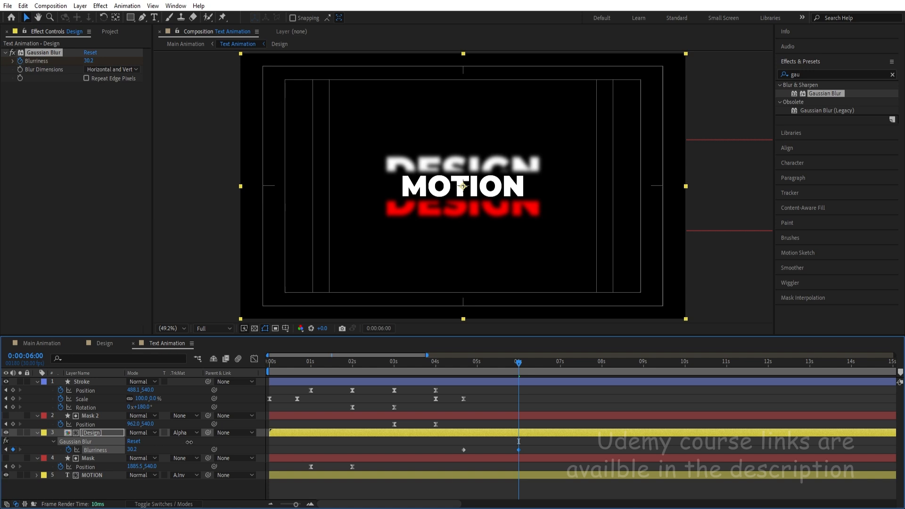
Preview the whole Main Animation from the start with the stronger blur.
click(39, 342)
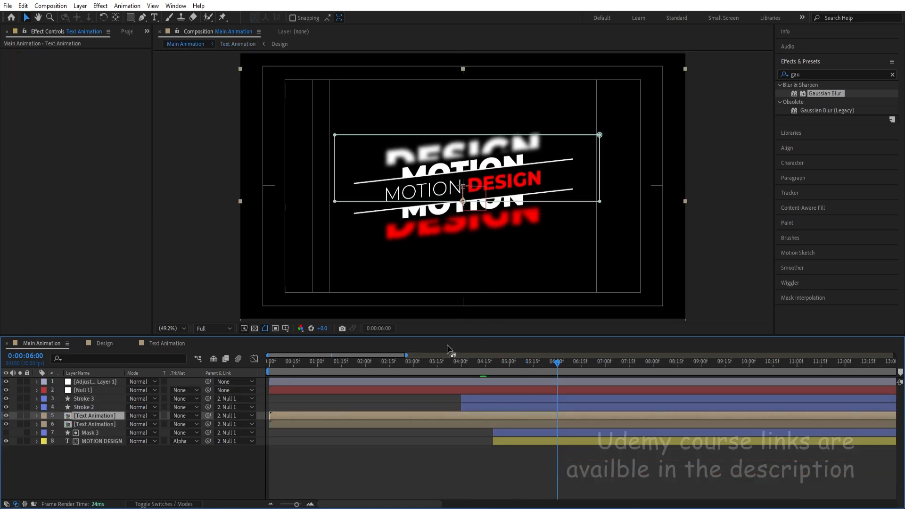
key(Home)
key(space)
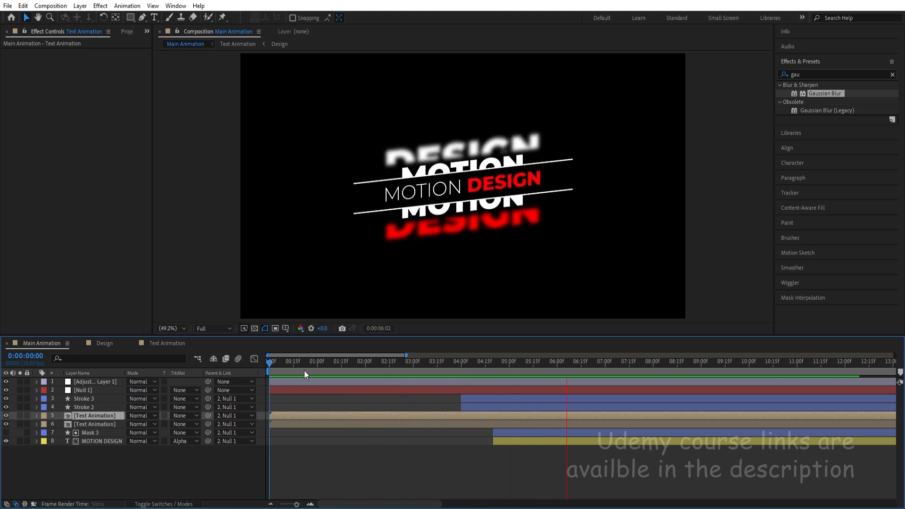
Raise the Blurriness keyframe at 0:00:06:00 in Text Animation to 56.9 and check the frame in Main Animation.
click(161, 343)
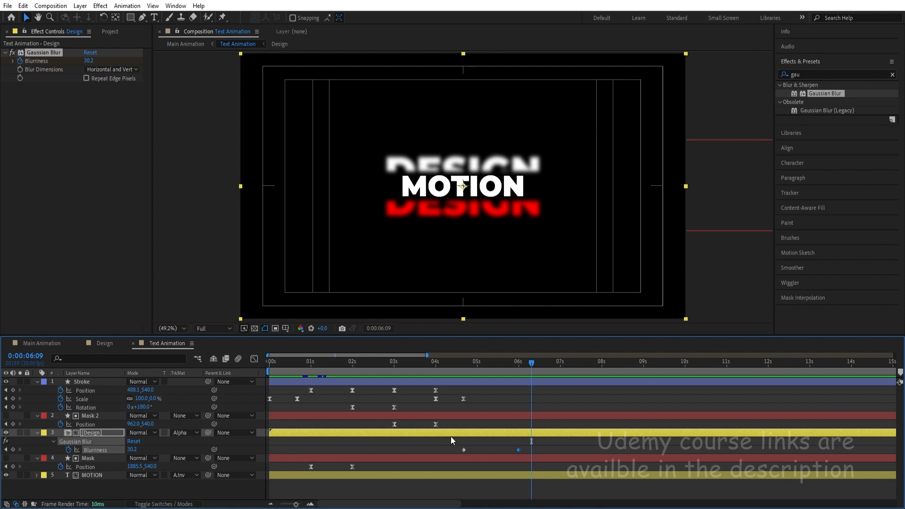
key(j)
drag(132, 450, 186, 441)
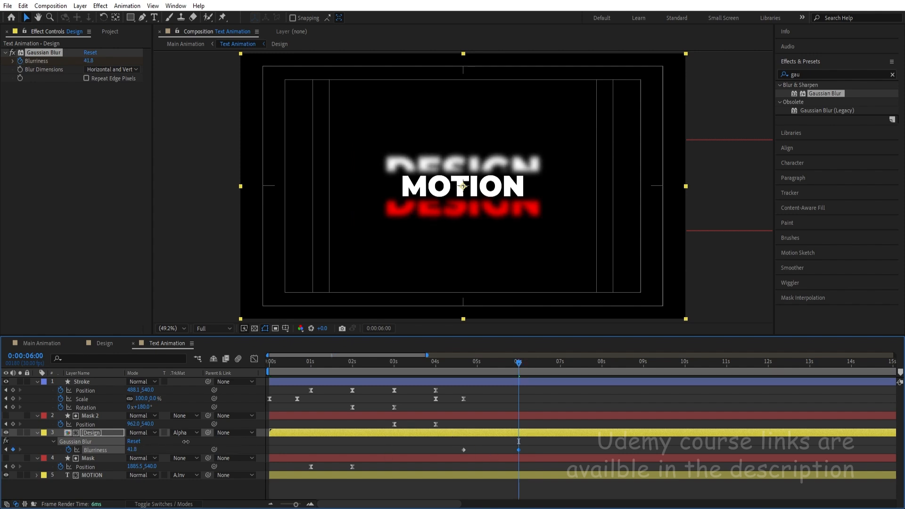
click(44, 342)
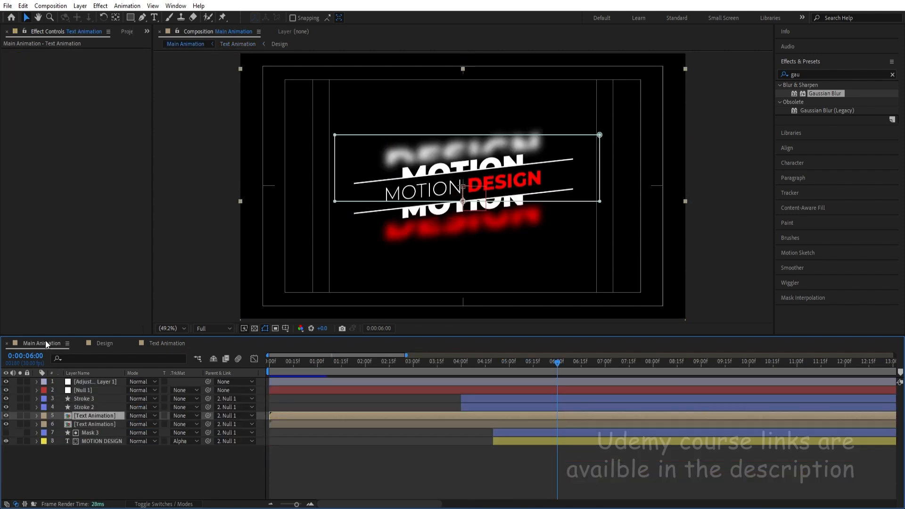
click(199, 476)
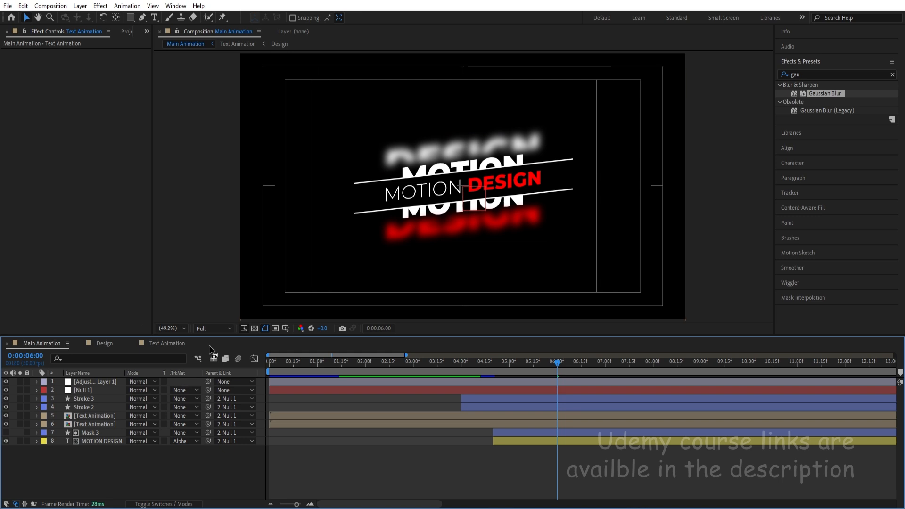
Set the Design layer's Blurriness keyframe at 0:00:06:00 in Text Animation to 40.
click(167, 343)
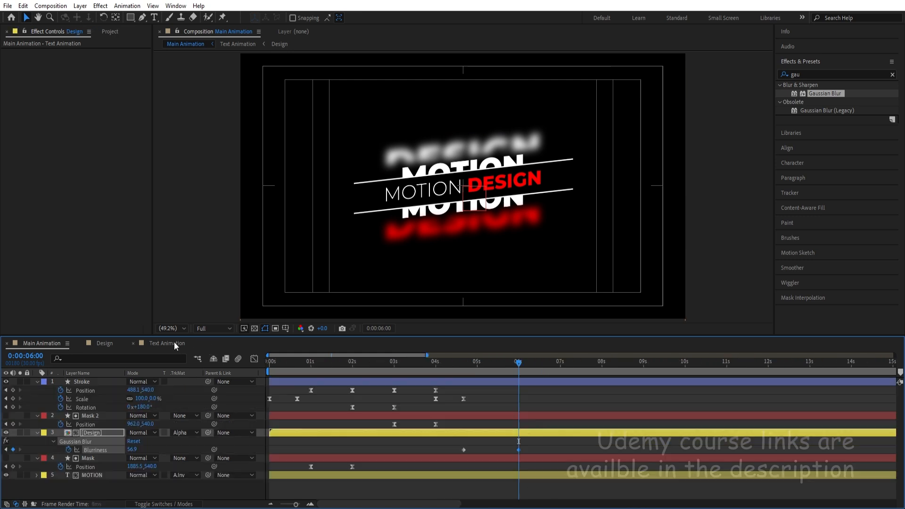
click(132, 449)
text(40)
key(Return)
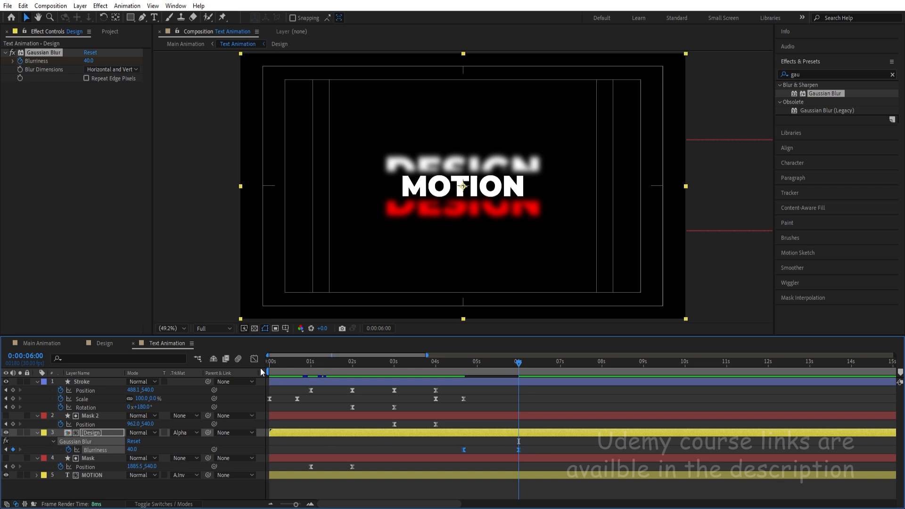
Ease both Blurriness keyframes and shape their speed graph into a narrow, steep peak midway between them.
key(shift+F3)
drag(545, 419, 433, 490)
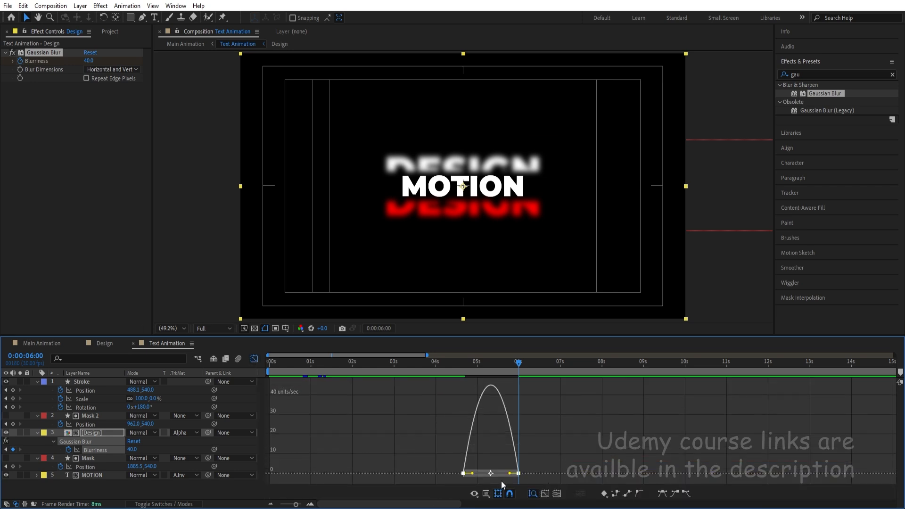
drag(512, 475, 482, 475)
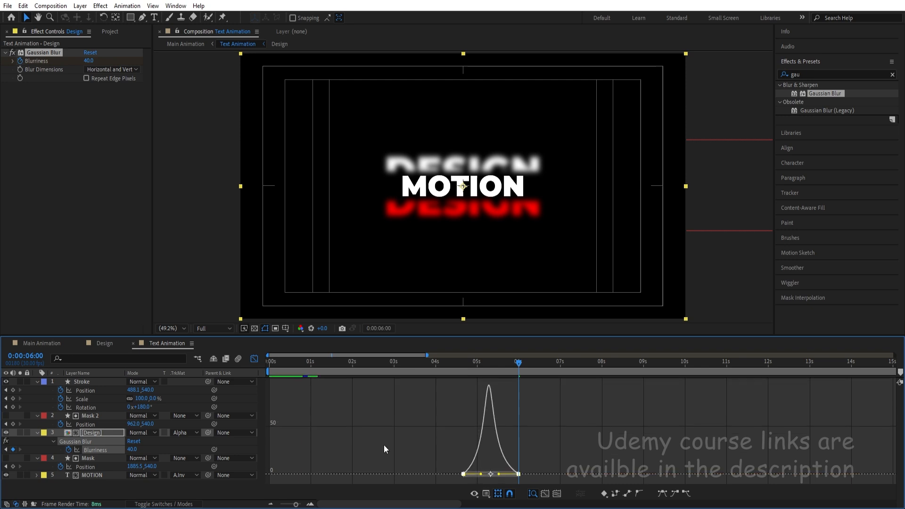
click(255, 359)
Preview the finished Main Animation from the start.
click(270, 362)
click(43, 343)
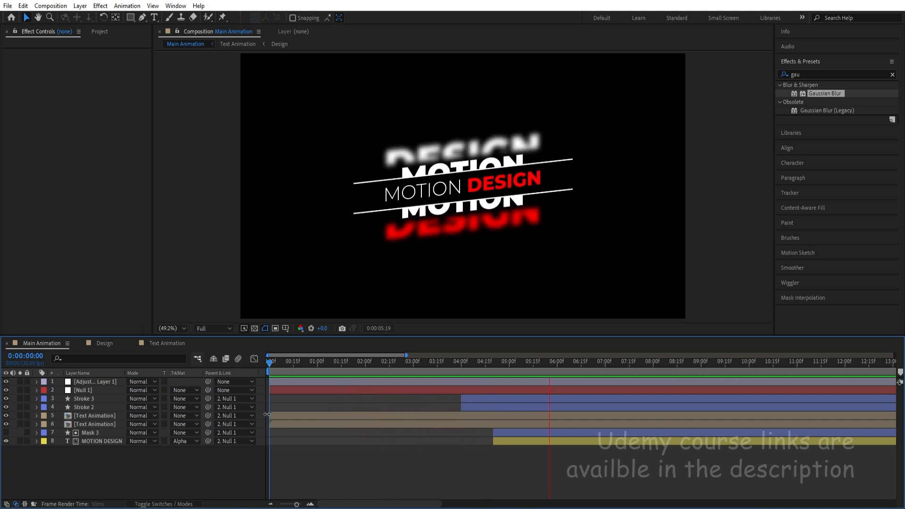
key(space)
key(space)
key(space)
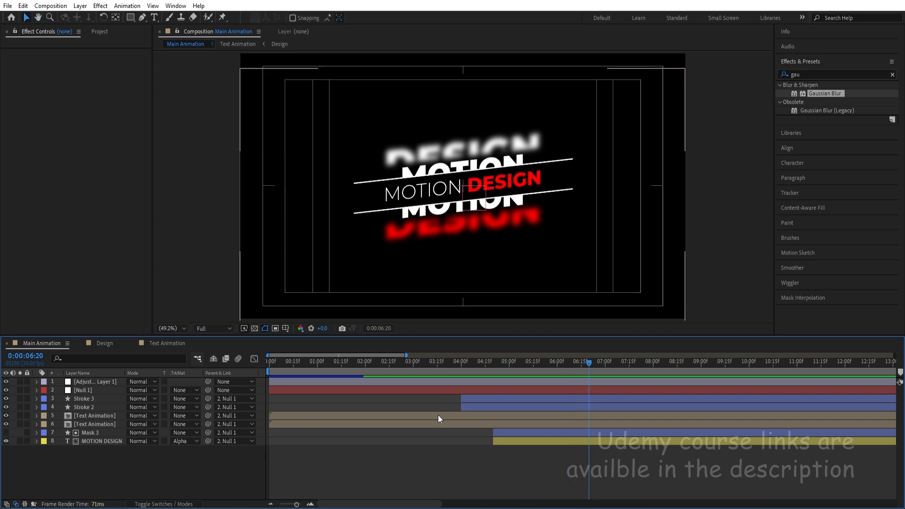
key(space)
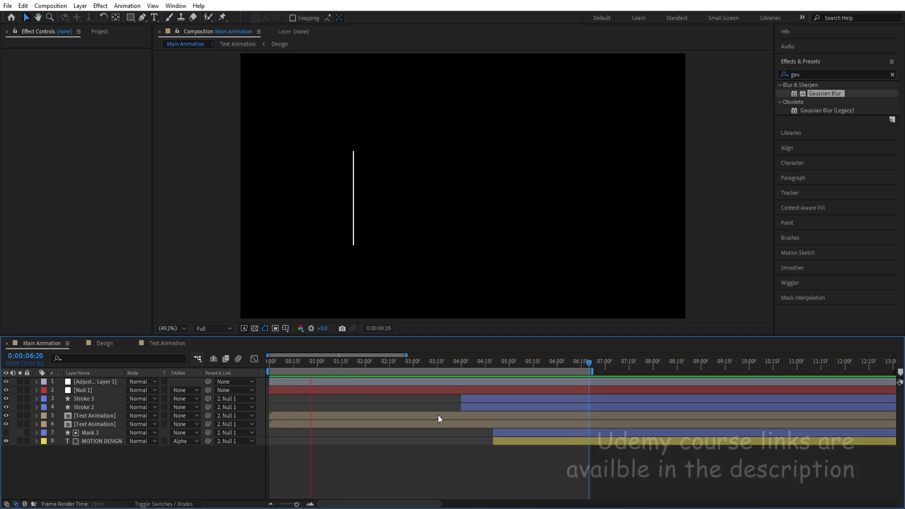